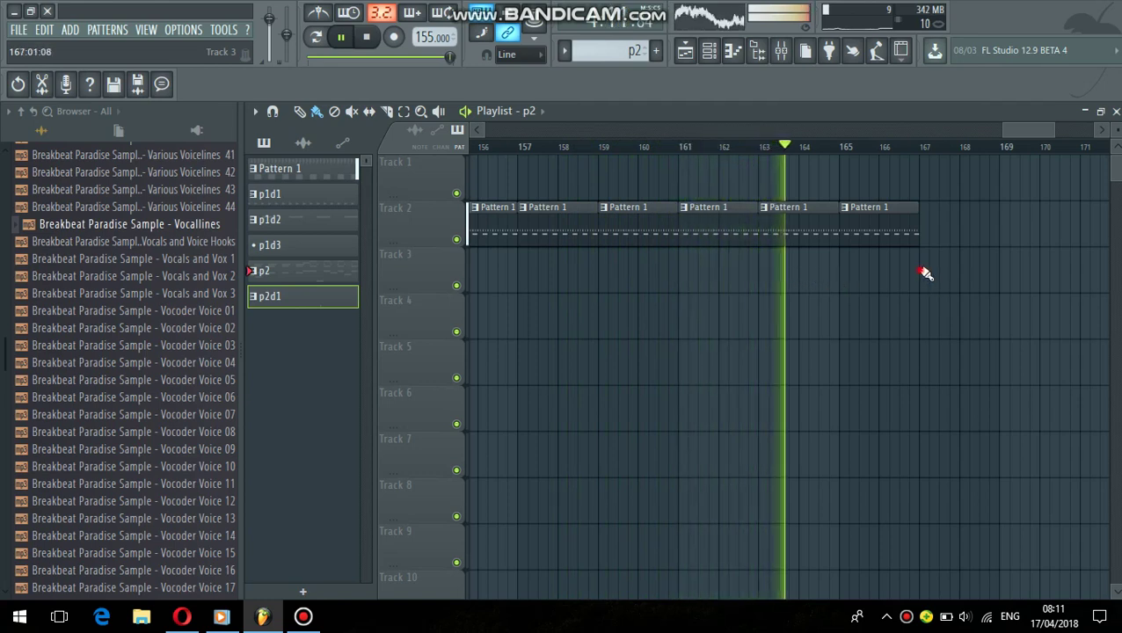
# - Paint p2 clips on Track 3 from bar 167 to 177 and continue the Pattern 1 clips on Track 2 from bar 167 to 183
pyautogui.moveTo(920, 270); pyautogui.dragTo(1106, 276)
pyautogui.click(741, 222)
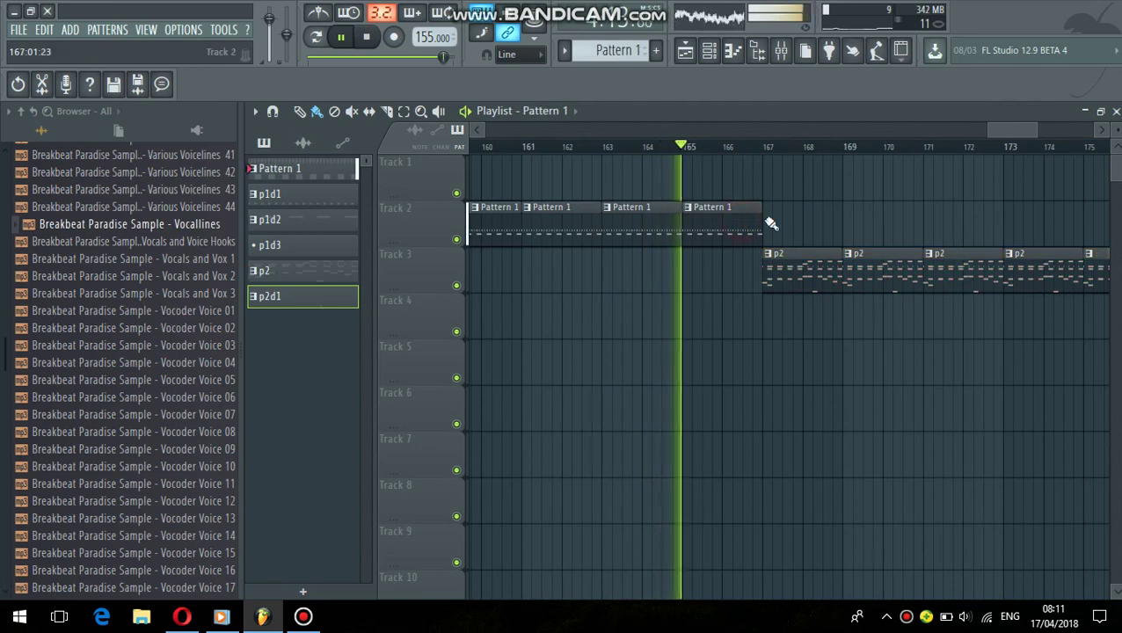
pyautogui.moveTo(770, 224)
pyautogui.mouseDown()
pyautogui.moveTo(931, 258)
pyautogui.moveTo(1110, 227)
pyautogui.mouseUp()
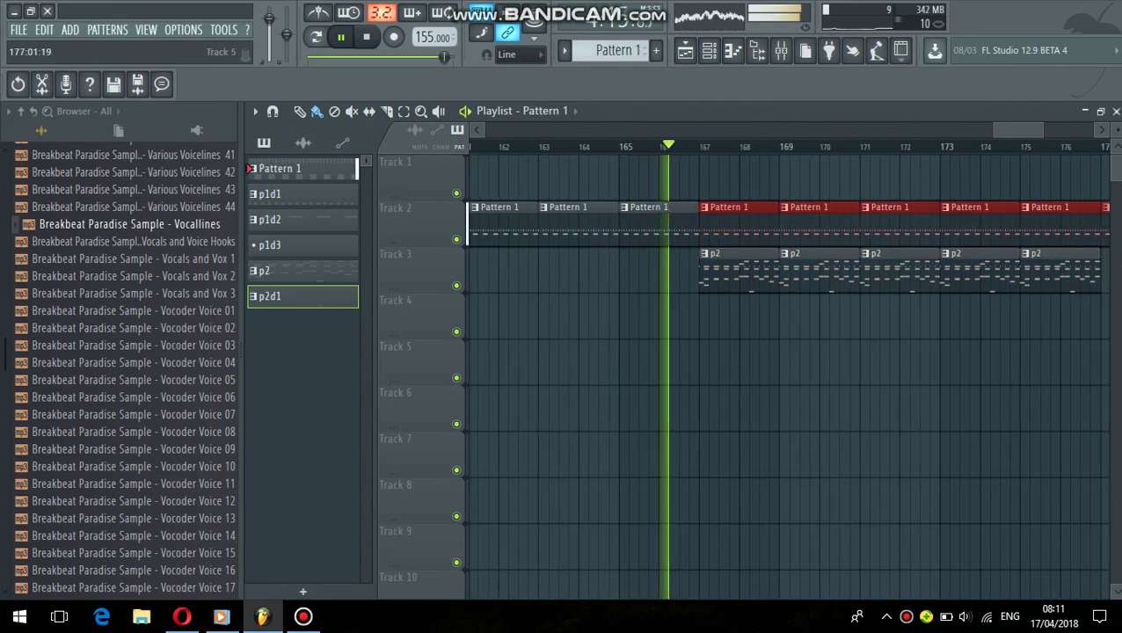
pyautogui.moveTo(1115, 374); pyautogui.dragTo(1111, 370)
# - Extend the p2 clips on Track 3 from bar 177 and the Pattern 1 clips on Track 2 from bar 183, both ending at bar 187
pyautogui.click(904, 284)
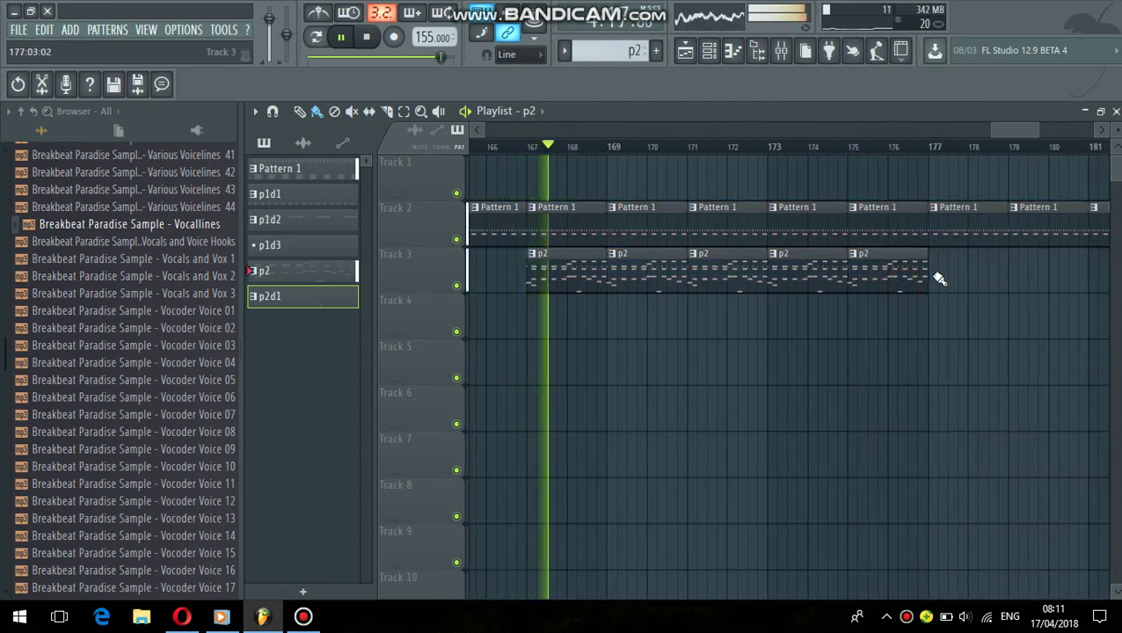
pyautogui.moveTo(934, 277)
pyautogui.mouseDown()
pyautogui.moveTo(971, 293)
pyautogui.moveTo(1112, 279)
pyautogui.mouseUp()
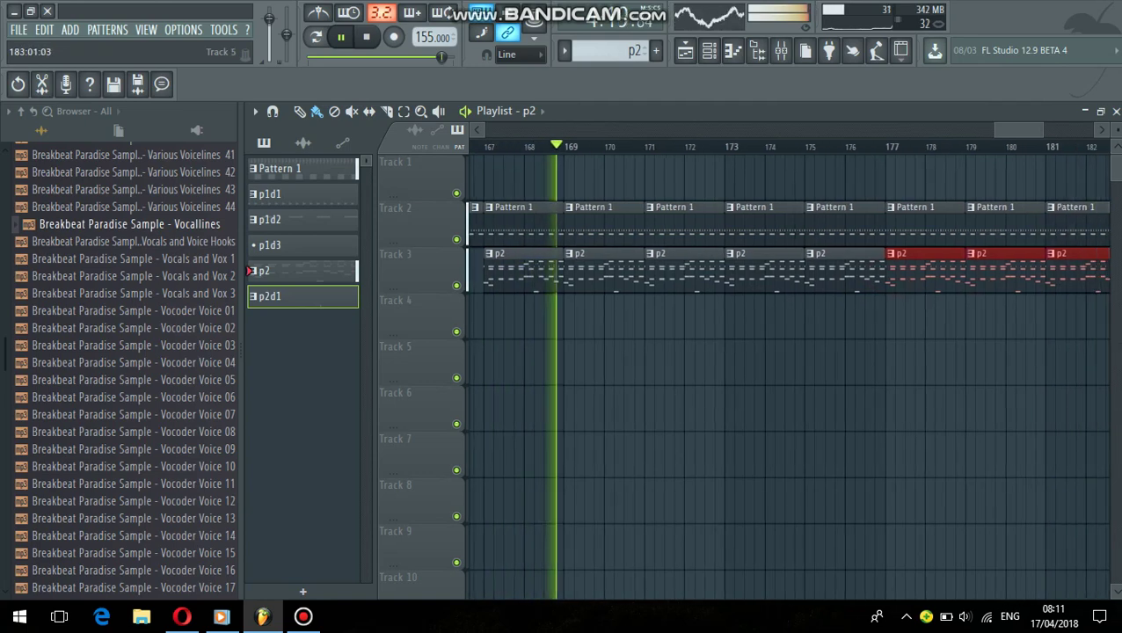
pyautogui.moveTo(1116, 351); pyautogui.dragTo(1068, 324)
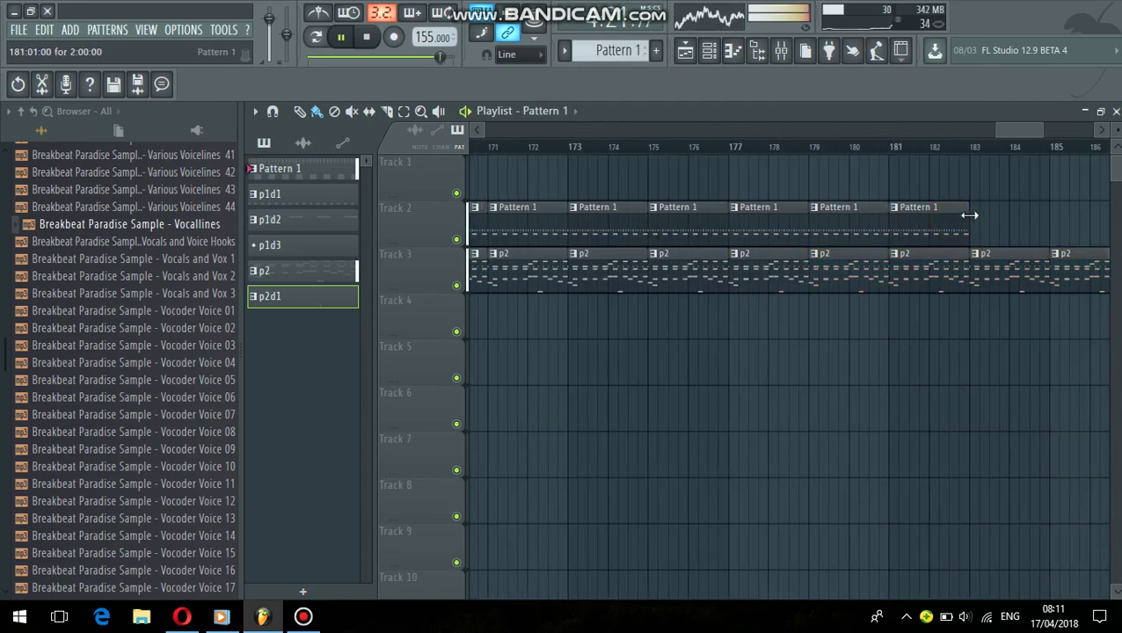
pyautogui.click(1072, 244)
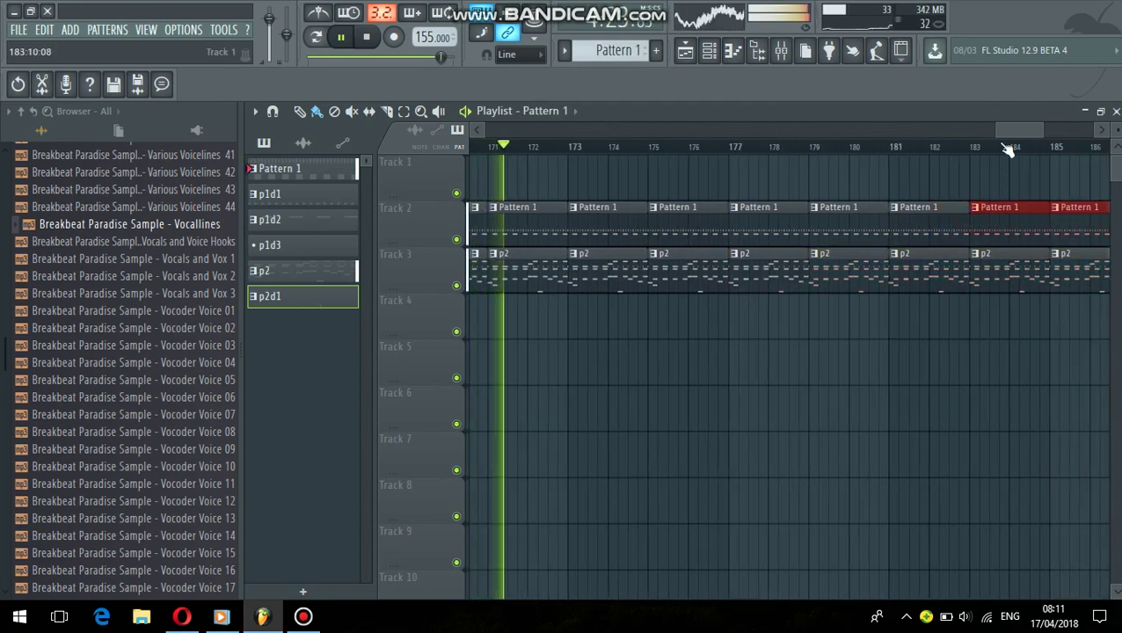
# - Continue the p2 clips on Track 3 and the Pattern 1 clips on Track 2 from bar 187 to bar 193
pyautogui.moveTo(1010, 131); pyautogui.dragTo(1015, 128)
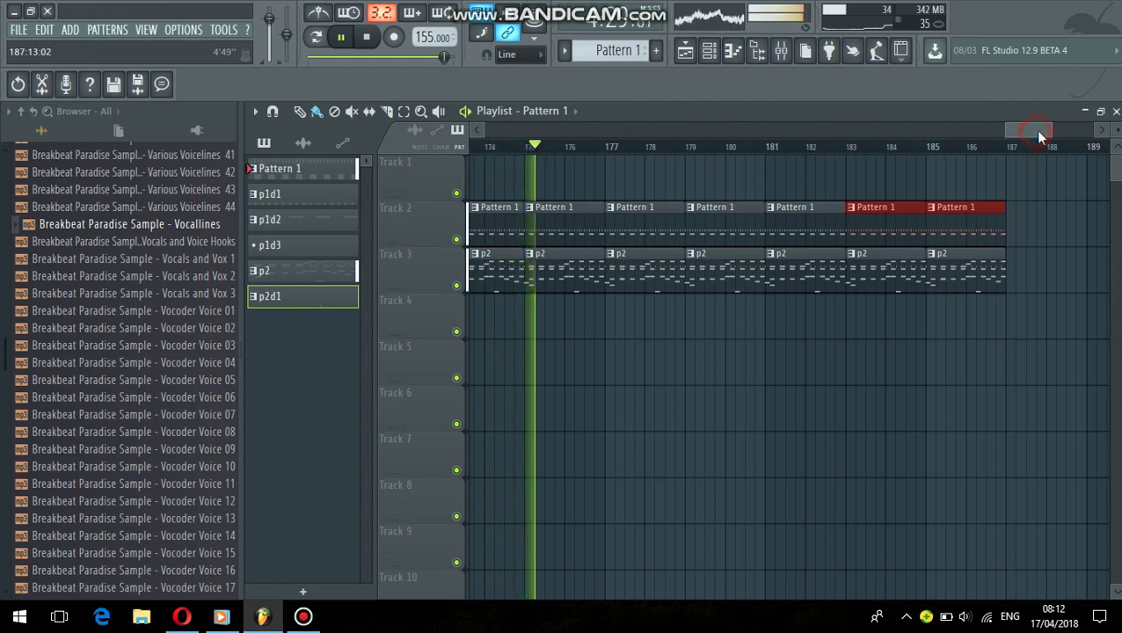
pyautogui.moveTo(1032, 131); pyautogui.dragTo(1039, 131)
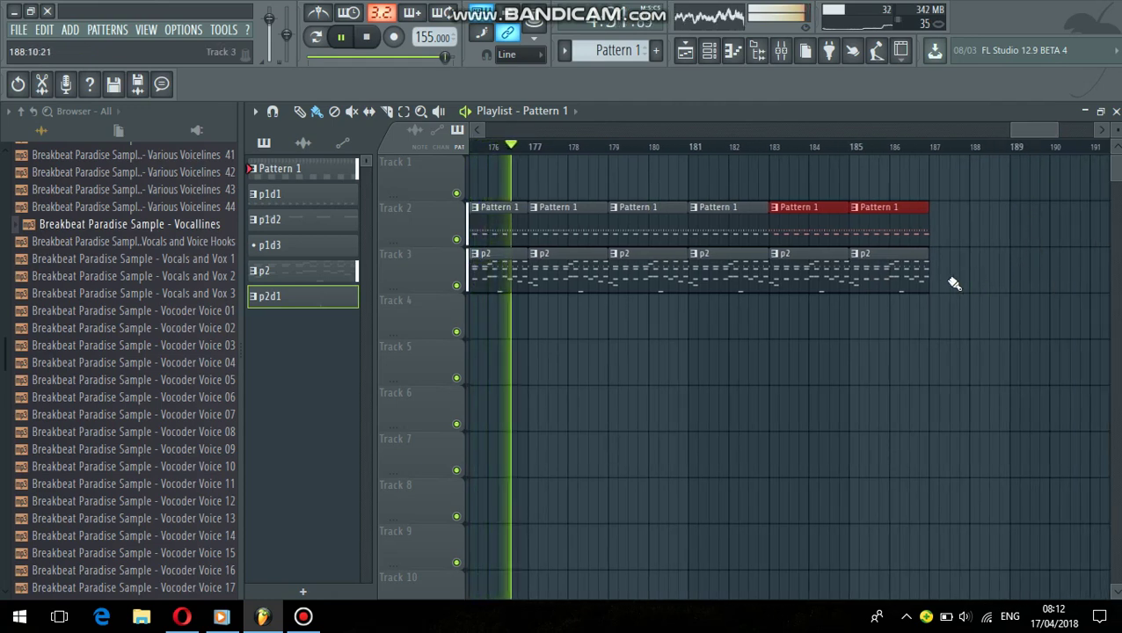
pyautogui.click(915, 272)
pyautogui.click(938, 262)
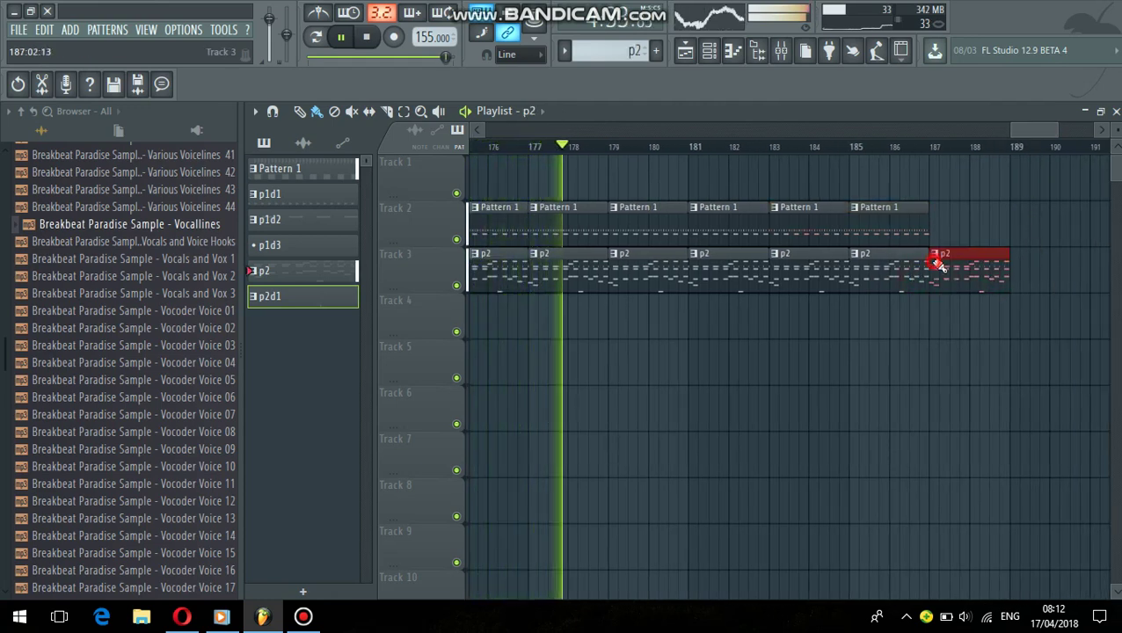
pyautogui.moveTo(935, 262)
pyautogui.mouseDown()
pyautogui.moveTo(1118, 308)
pyautogui.moveTo(1090, 295)
pyautogui.mouseUp()
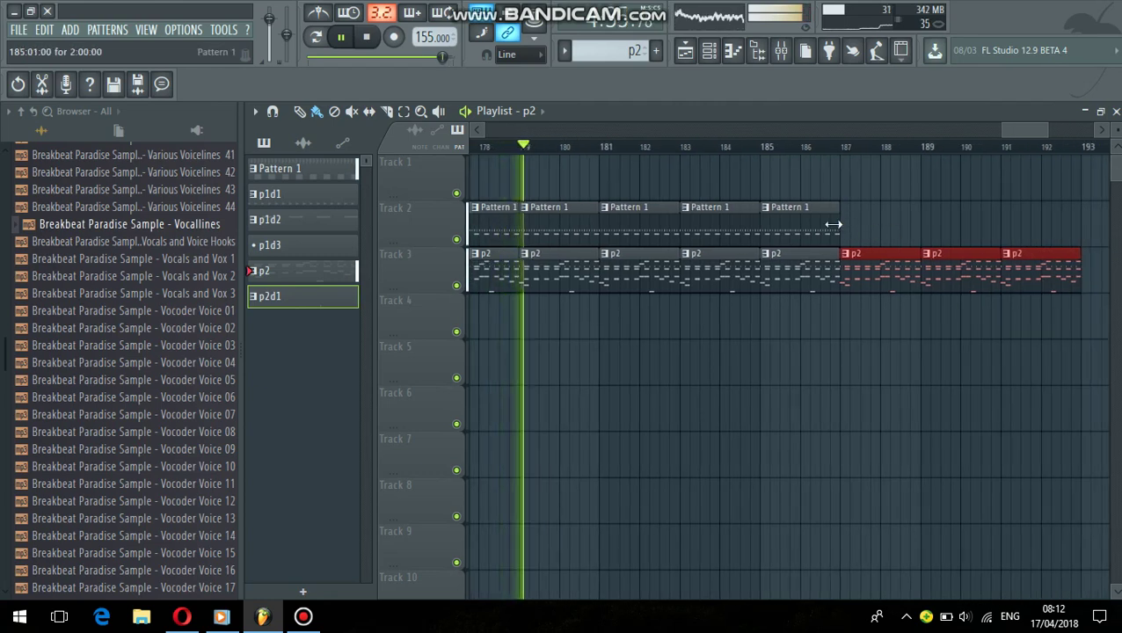
pyautogui.click(834, 224)
pyautogui.moveTo(848, 213); pyautogui.dragTo(1038, 255)
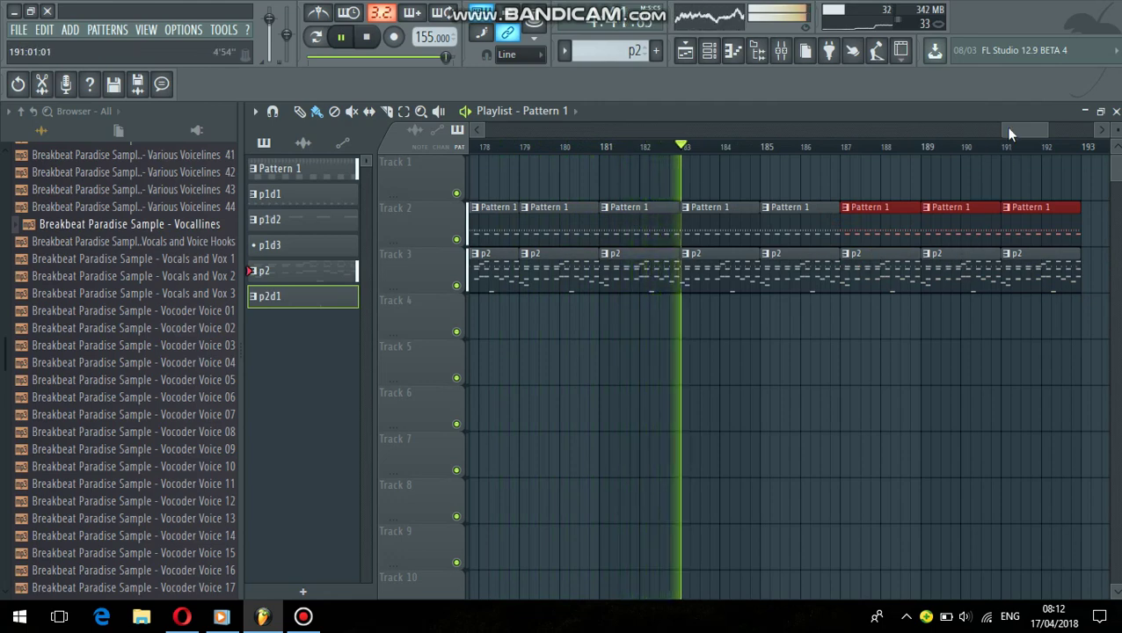
# - Paint more p2 clips on Track 3 and Pattern 1 clips on Track 2 from bar 193 to bar 201
pyautogui.moveTo(1009, 132); pyautogui.dragTo(1033, 136)
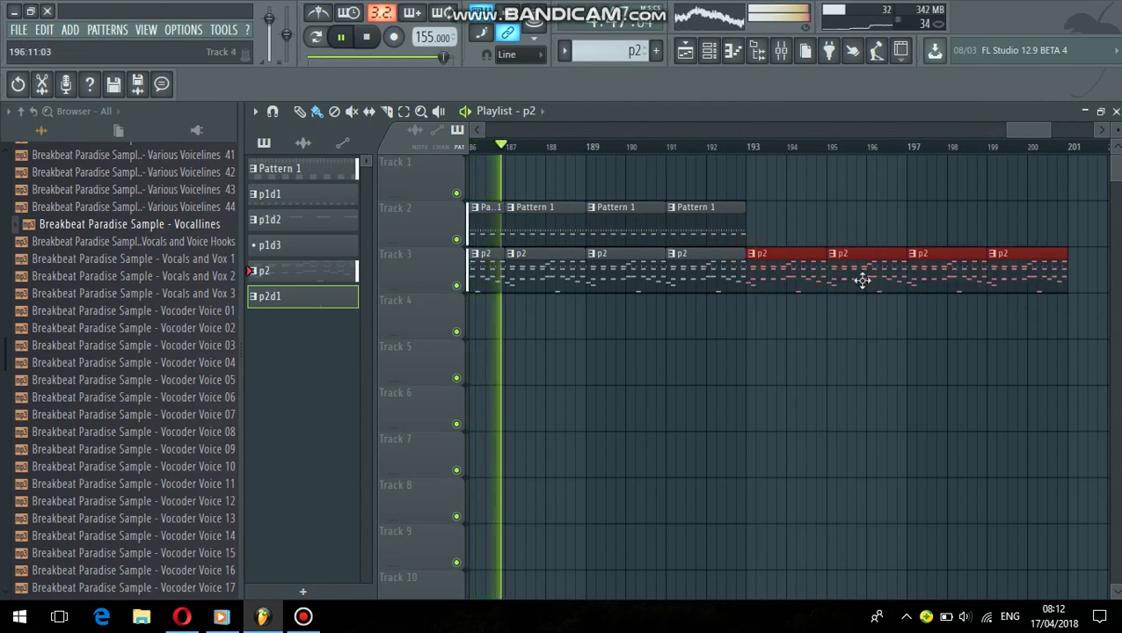
pyautogui.click(732, 225)
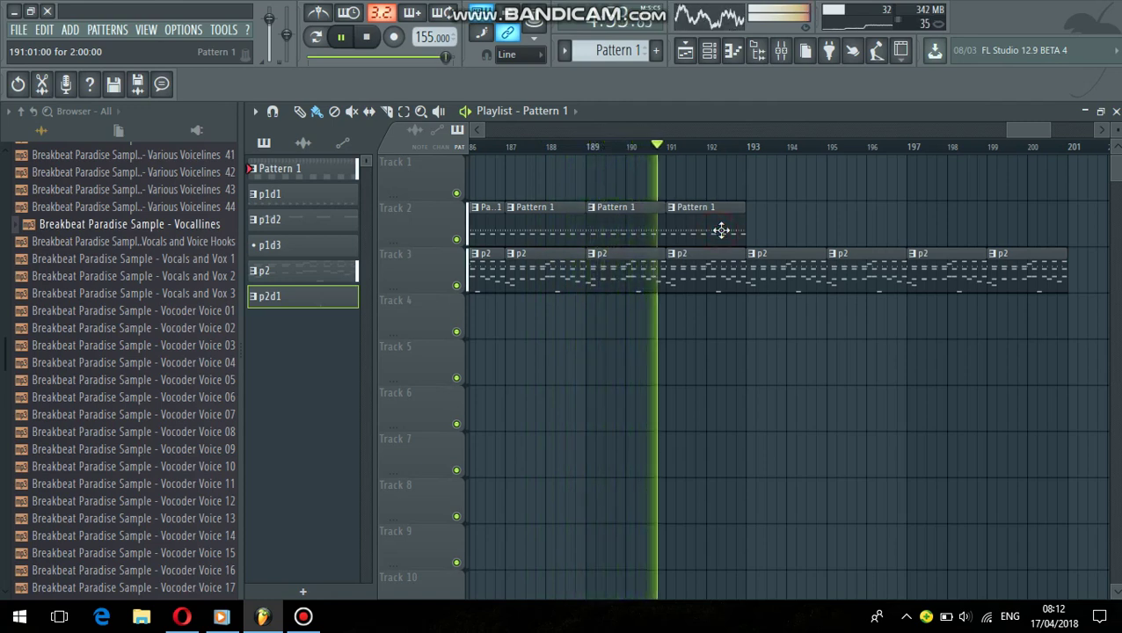
pyautogui.moveTo(751, 233); pyautogui.dragTo(1002, 266)
# - Extend the run of p2 clips on Track 3 from bar 201 to bar 213
pyautogui.moveTo(1015, 132); pyautogui.dragTo(1036, 143)
pyautogui.click(754, 267)
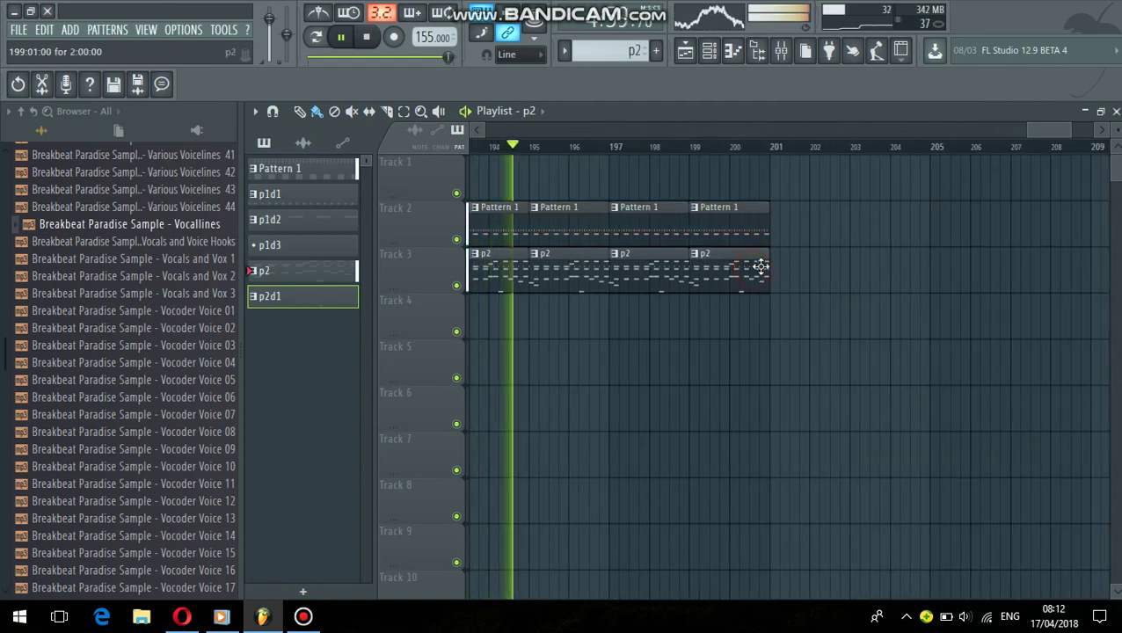
pyautogui.click(776, 264)
pyautogui.moveTo(830, 278)
pyautogui.mouseDown()
pyautogui.moveTo(1099, 279)
pyautogui.moveTo(1016, 343)
pyautogui.mouseUp()
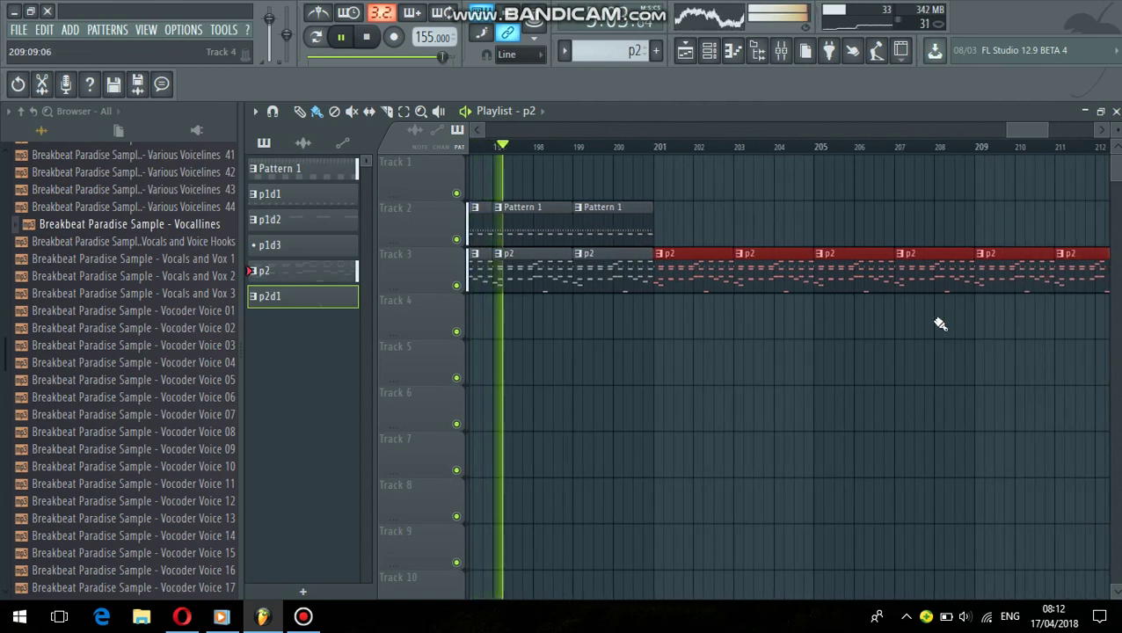
# - Delete the Pattern 1 clip at bar 199 on Track 2 and continue the p2 clips on Track 3 from bar 213 to 221
pyautogui.click(634, 227)
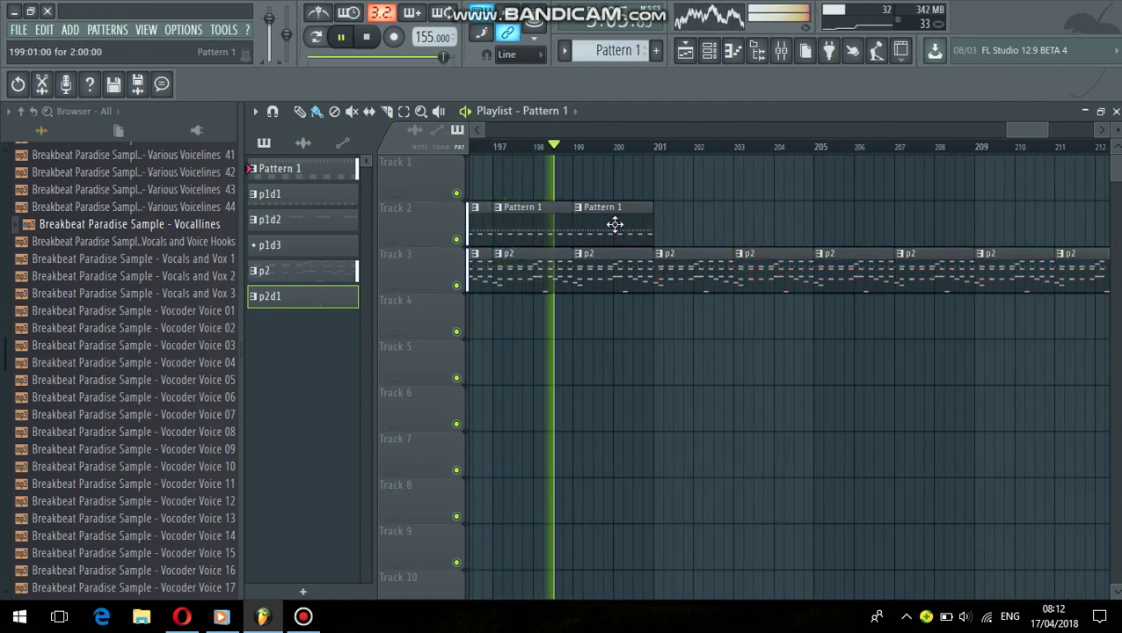
pyautogui.rightClick(614, 225)
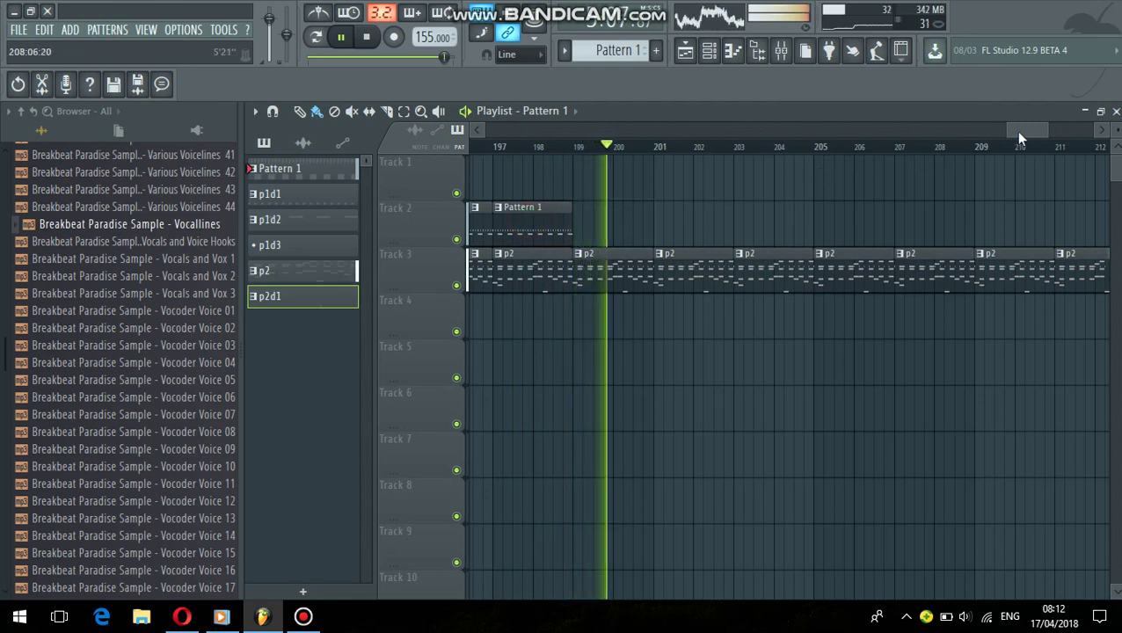
pyautogui.moveTo(1015, 131); pyautogui.dragTo(1029, 141)
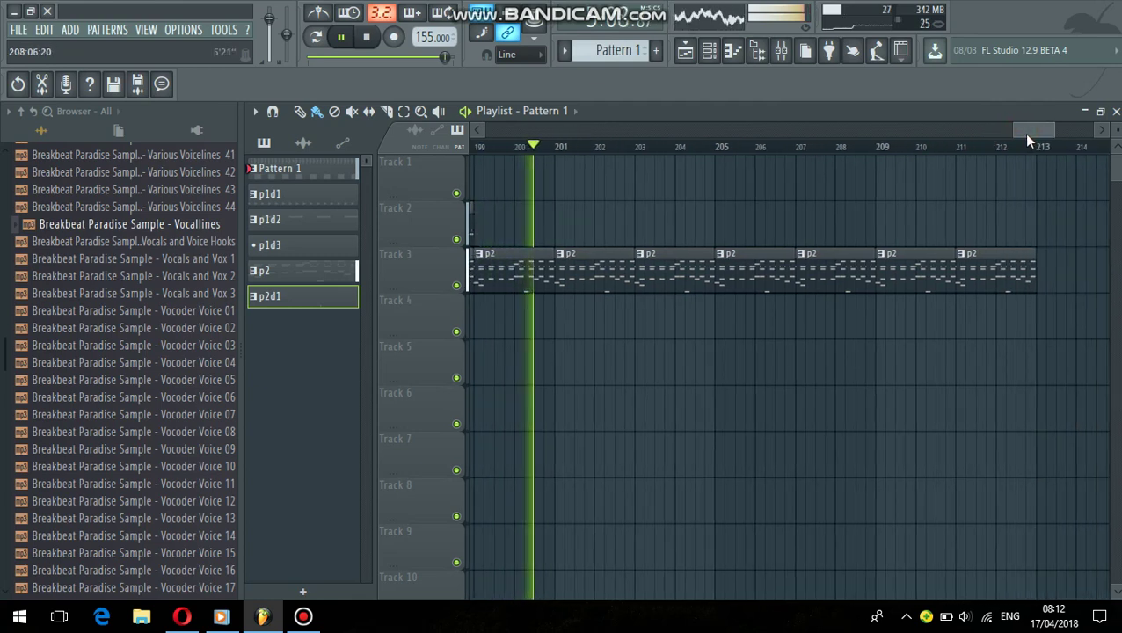
pyautogui.click(959, 268)
pyautogui.moveTo(992, 257)
pyautogui.mouseDown()
pyautogui.moveTo(1103, 263)
pyautogui.moveTo(1046, 317)
pyautogui.mouseUp()
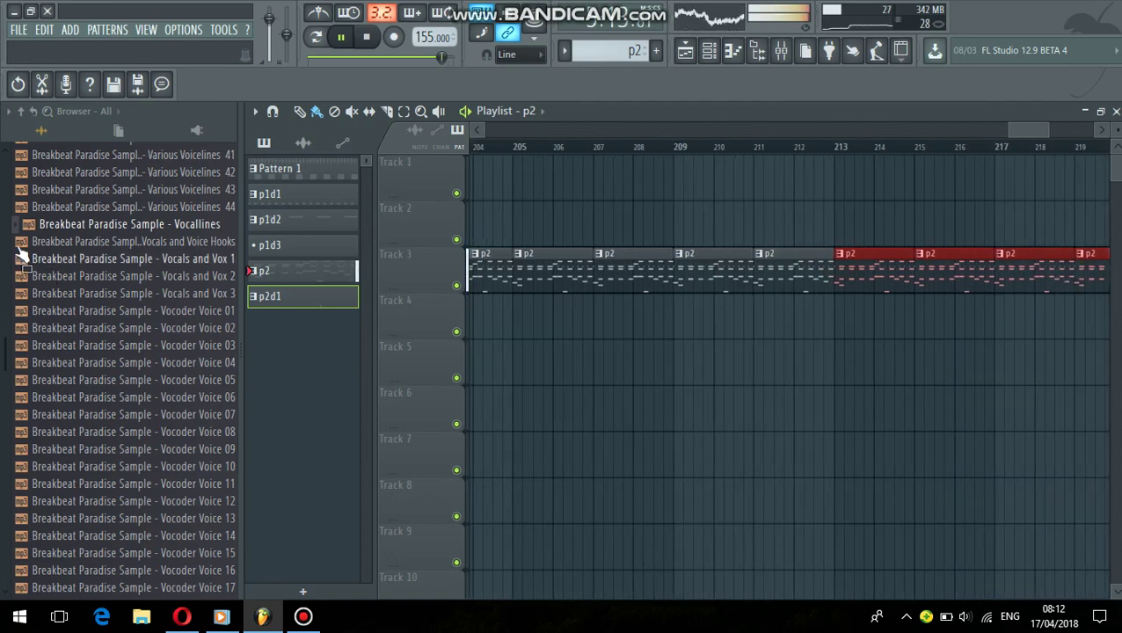
# - Try out a p2d1 clip on Track 2 at bar 211 and remove it again
pyautogui.scroll(20, 20, 252)
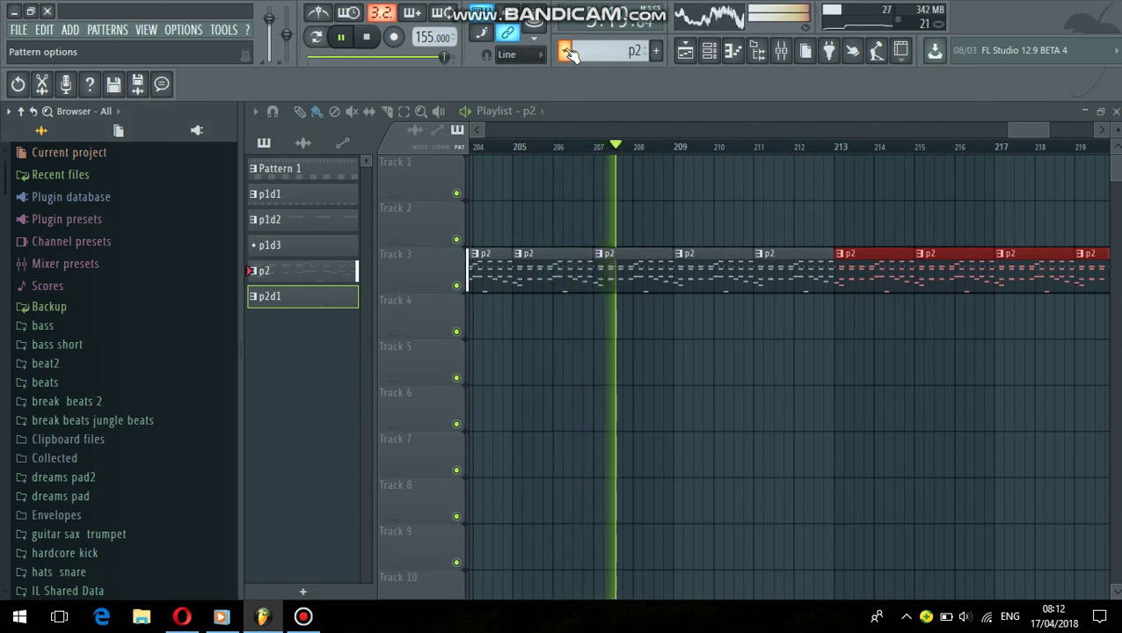
pyautogui.click(567, 52)
pyautogui.click(587, 153)
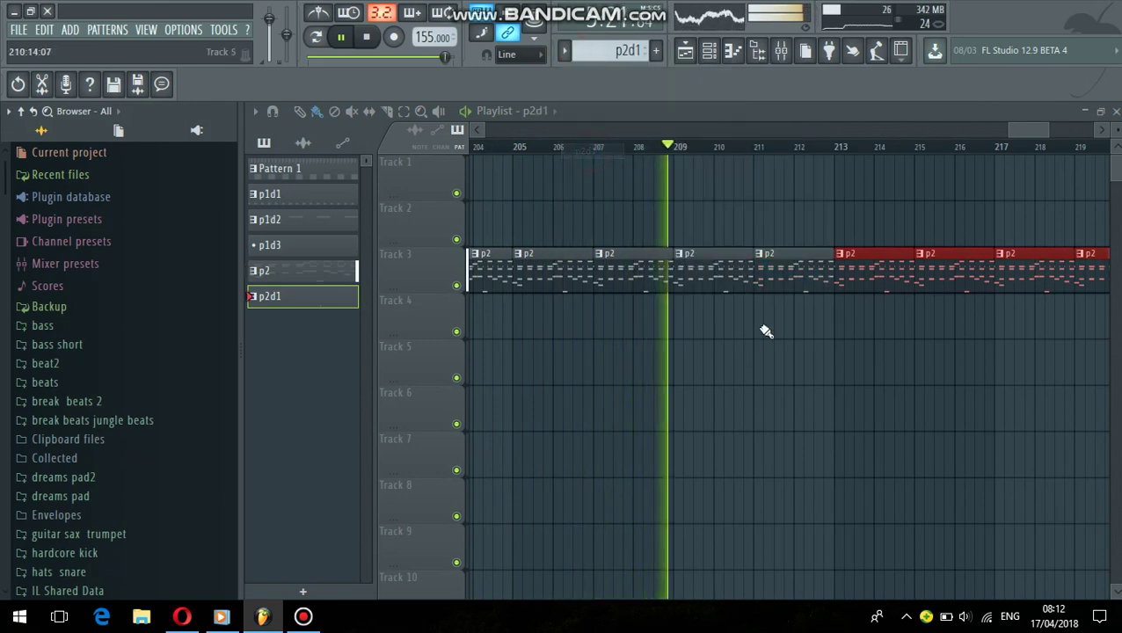
pyautogui.click(762, 233)
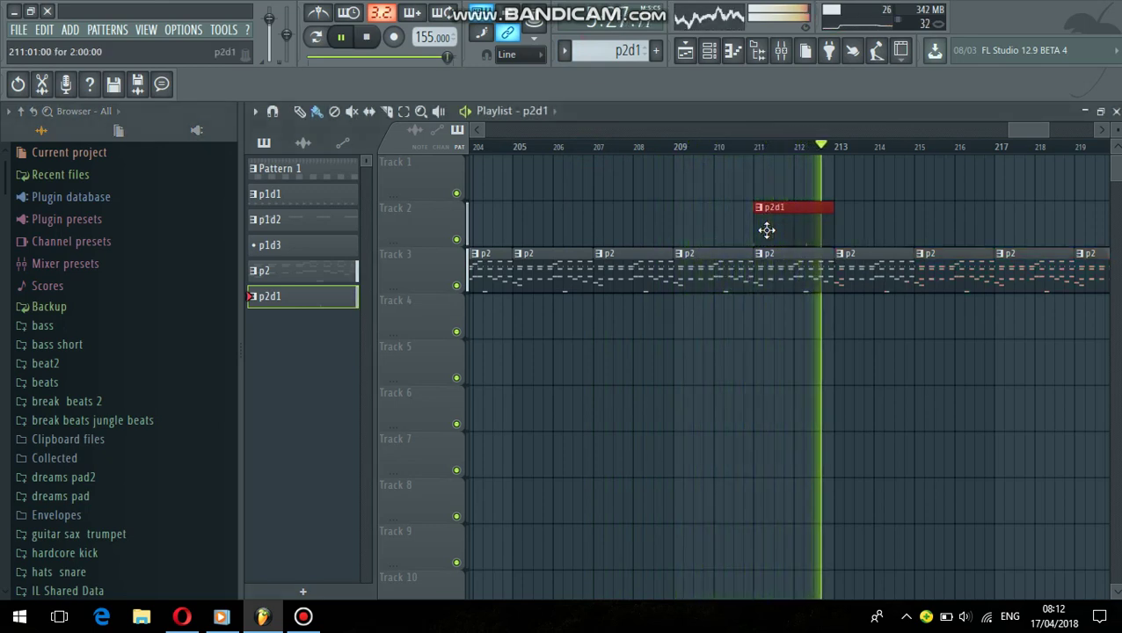
pyautogui.rightClick(767, 230)
# - Paint three more p2 clips on Track 3 from bar 221 to bar 227
pyautogui.click(1020, 130)
pyautogui.moveTo(1020, 130); pyautogui.dragTo(1046, 132)
pyautogui.moveTo(732, 267); pyautogui.dragTo(911, 275)
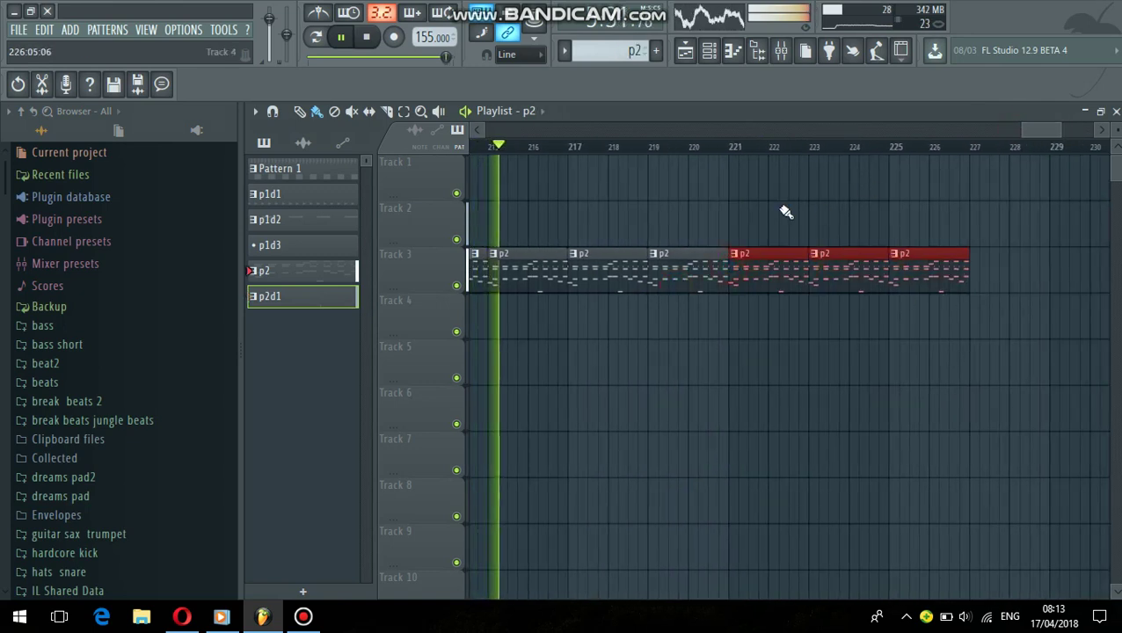
# - Choose pattern p1d1 and paint its clips along Track 2 from bar 219 to bar 232
pyautogui.click(569, 53)
pyautogui.click(584, 90)
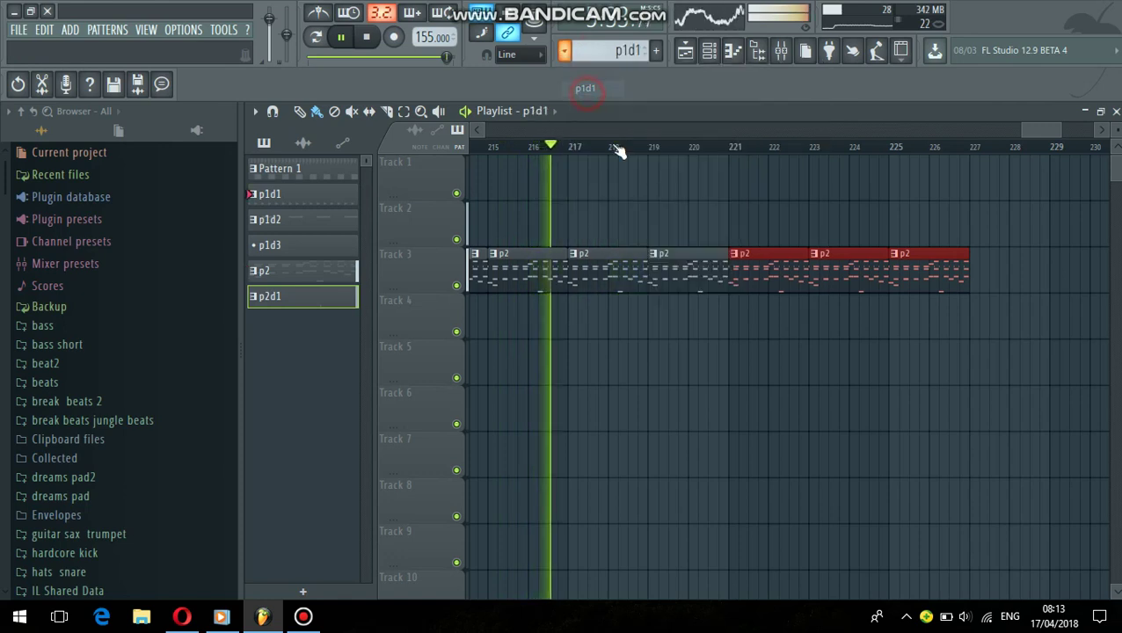
pyautogui.moveTo(657, 227); pyautogui.dragTo(1104, 227)
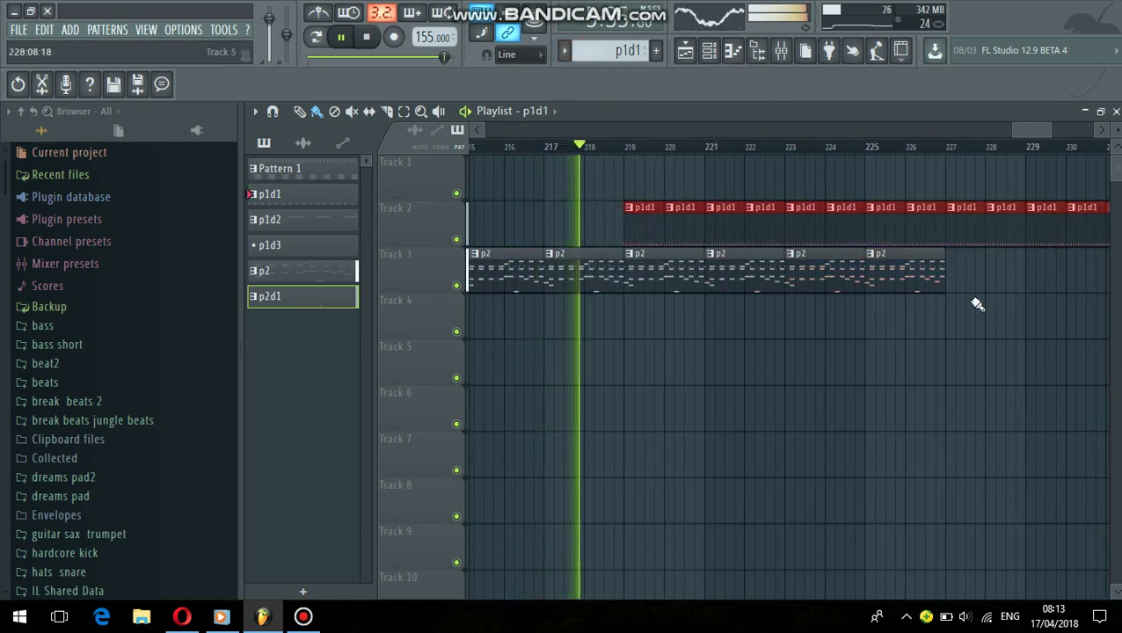
# - Pick up pattern p2 and extend its clips on Track 3 from bar 227 to bar 233
pyautogui.click(945, 263)
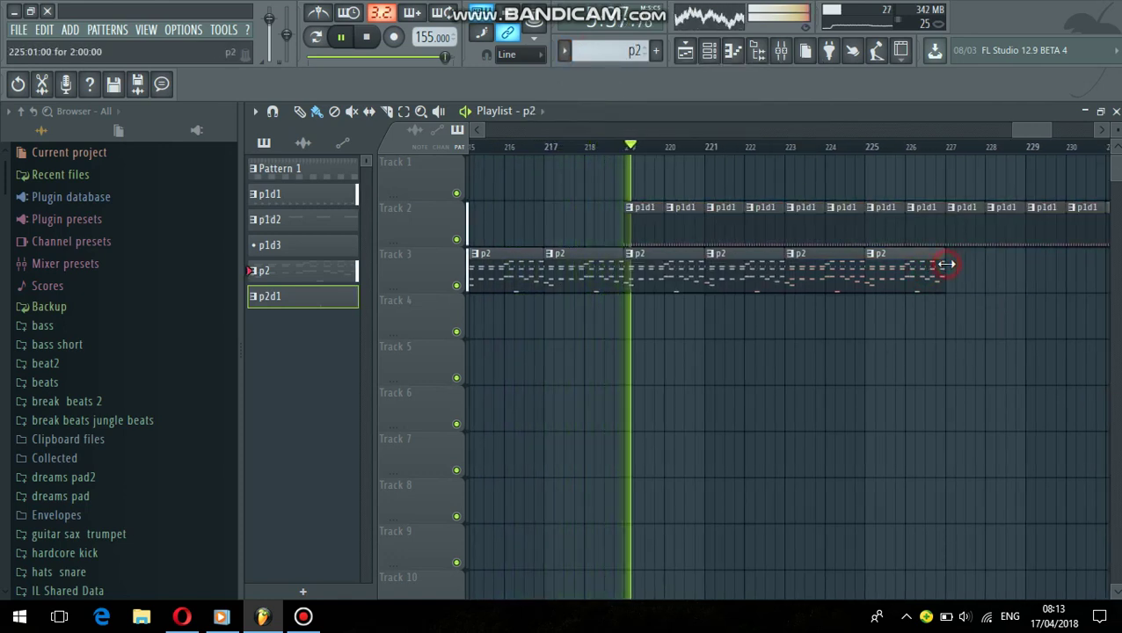
pyautogui.click(948, 262)
pyautogui.moveTo(986, 272); pyautogui.dragTo(1112, 272)
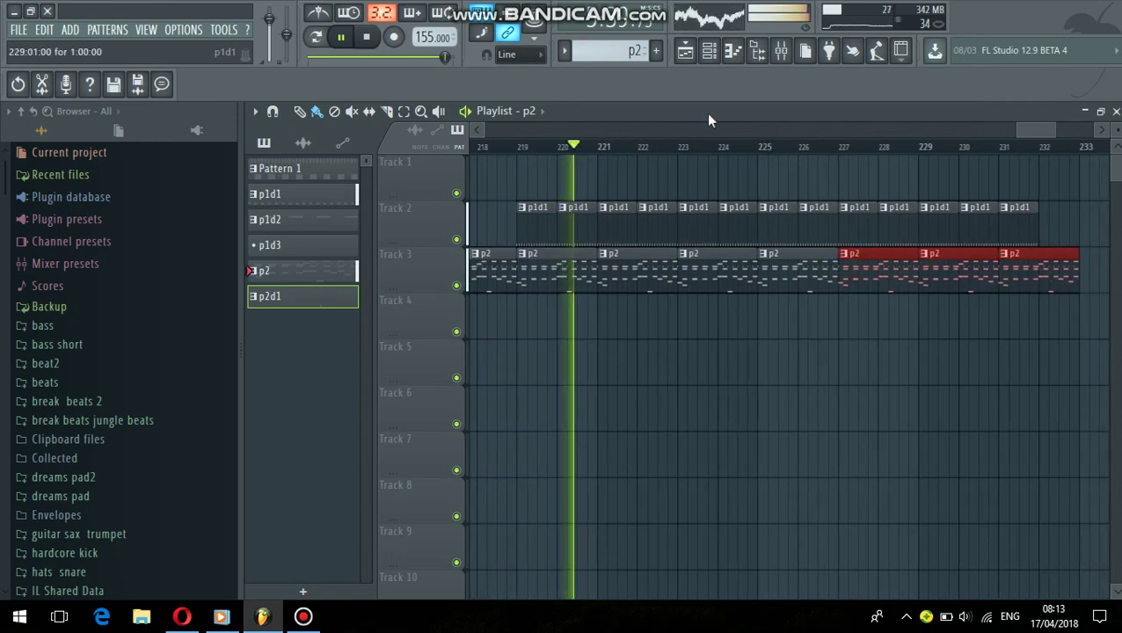
# - Set the VT_Ride channel volume to about 59% in the channel rack with pattern p1d1 selected, and close the rack
pyautogui.click(708, 53)
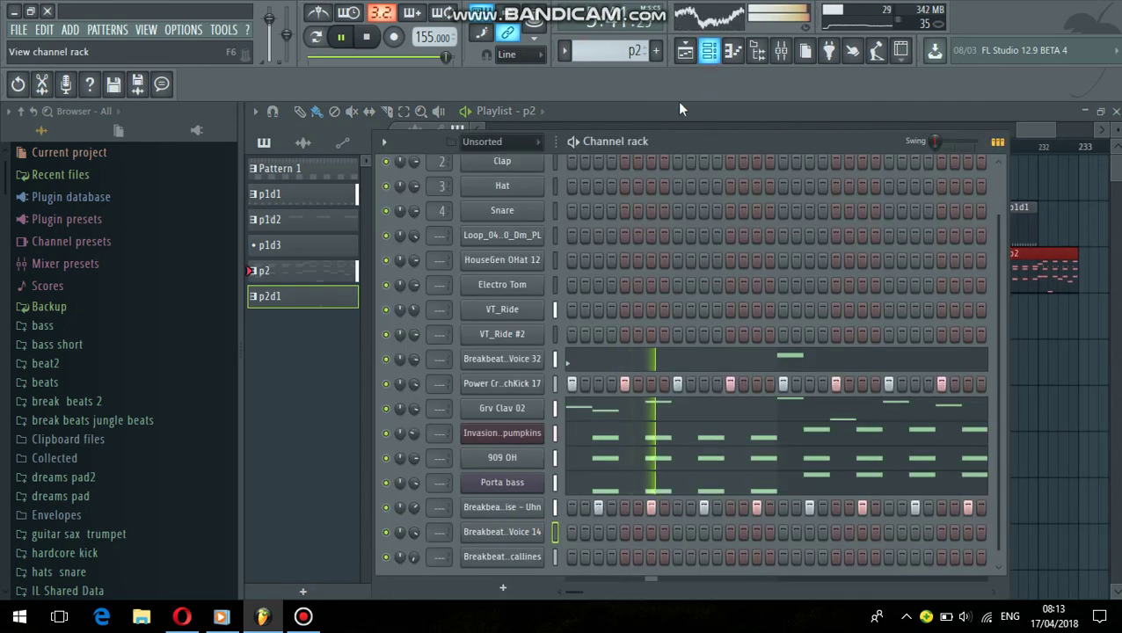
pyautogui.click(565, 51)
pyautogui.click(582, 89)
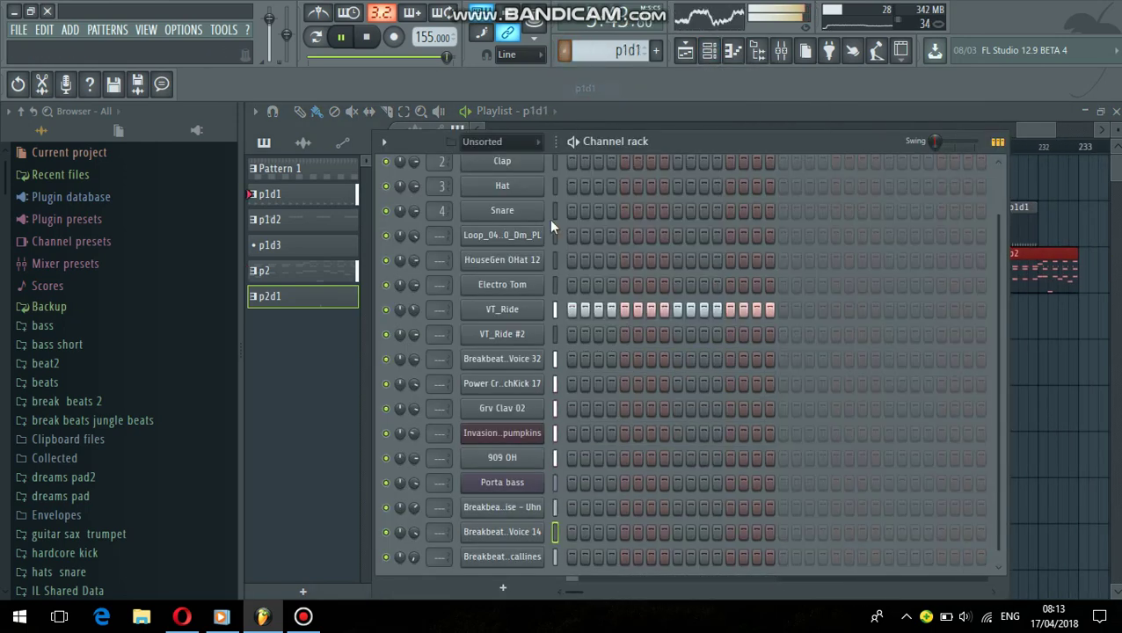
pyautogui.moveTo(413, 309); pyautogui.dragTo(413, 330)
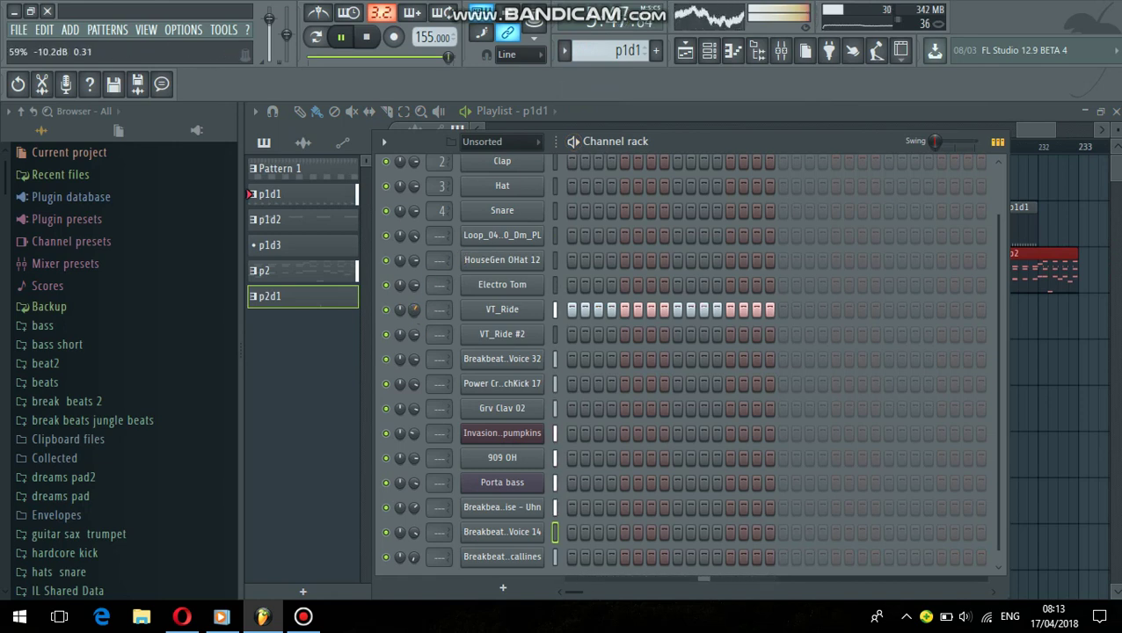
pyautogui.rightClick(1018, 329)
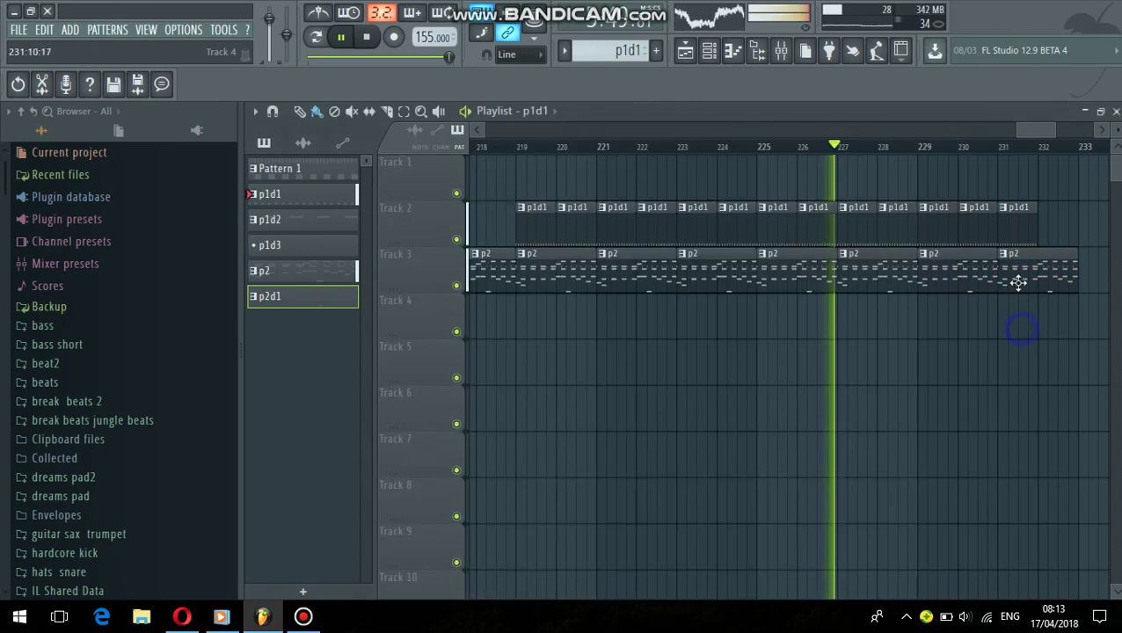
# - Stop playback and place a p2d1 clip on Track 4 at bar 219
pyautogui.click(1019, 230)
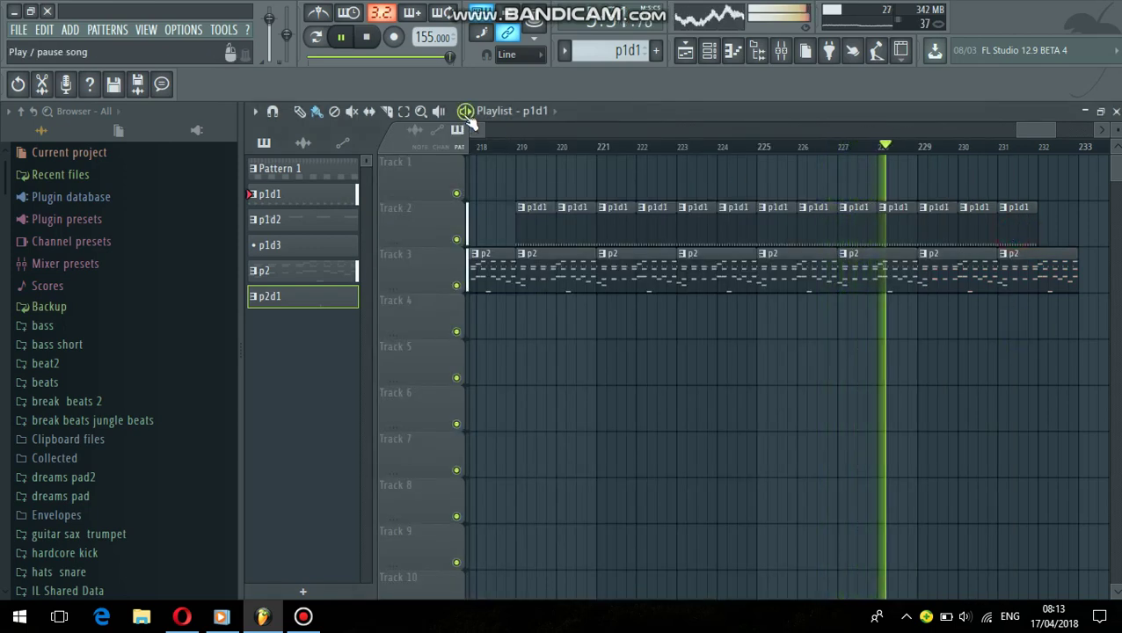
pyautogui.press('space')
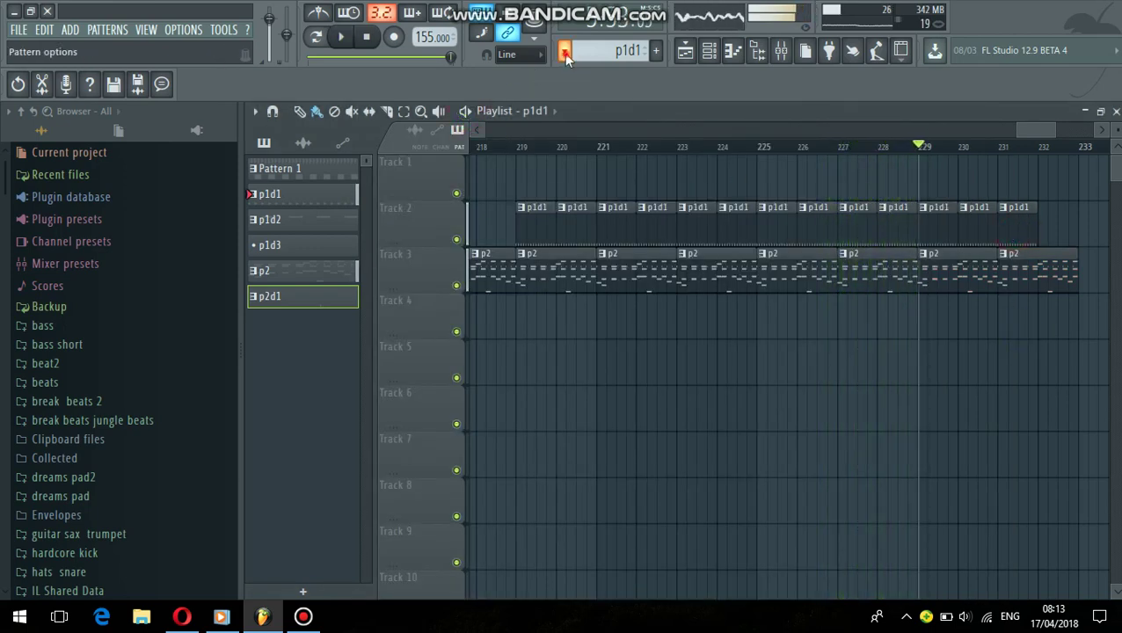
pyautogui.click(565, 52)
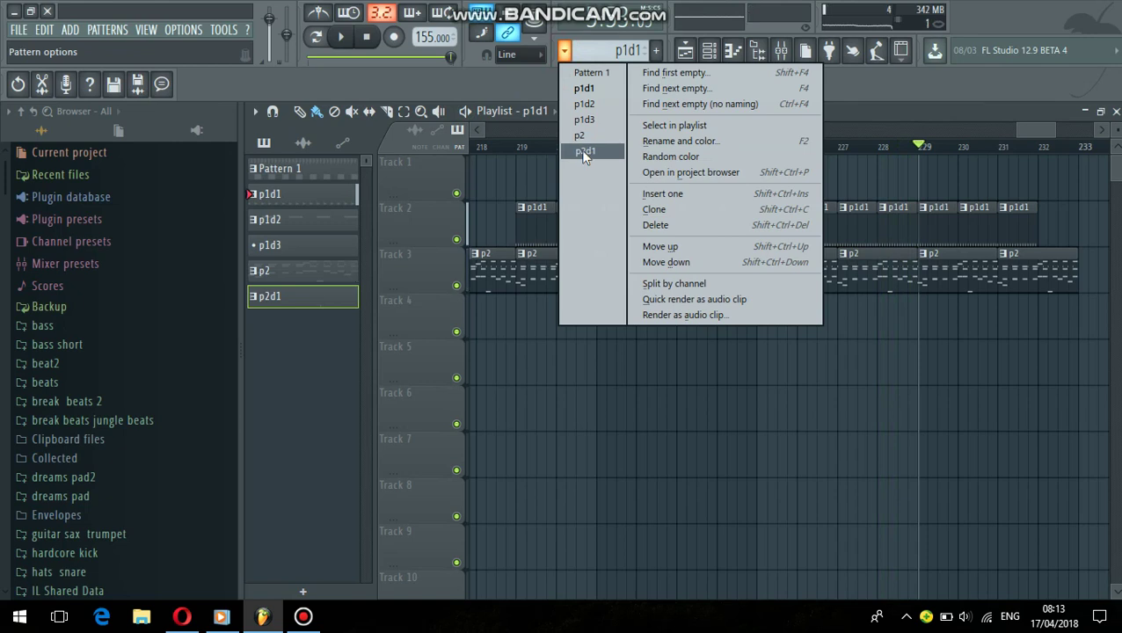
pyautogui.click(584, 152)
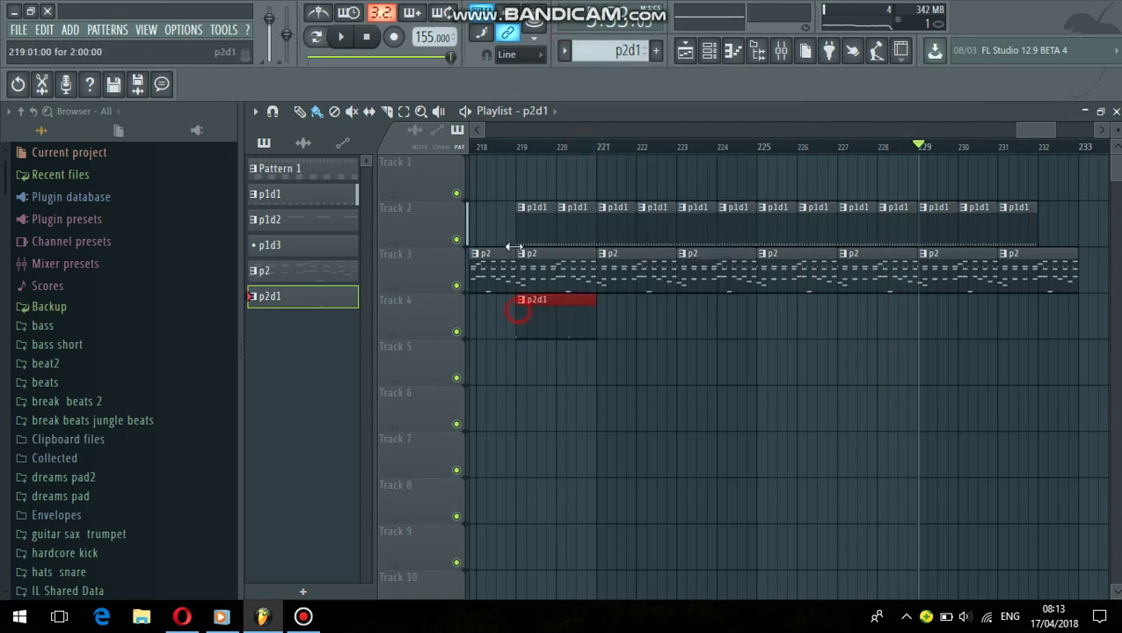
# - Play the arrangement from bar 219 to listen to the p2d1 clip on Track 4, and stop playback
pyautogui.click(466, 112)
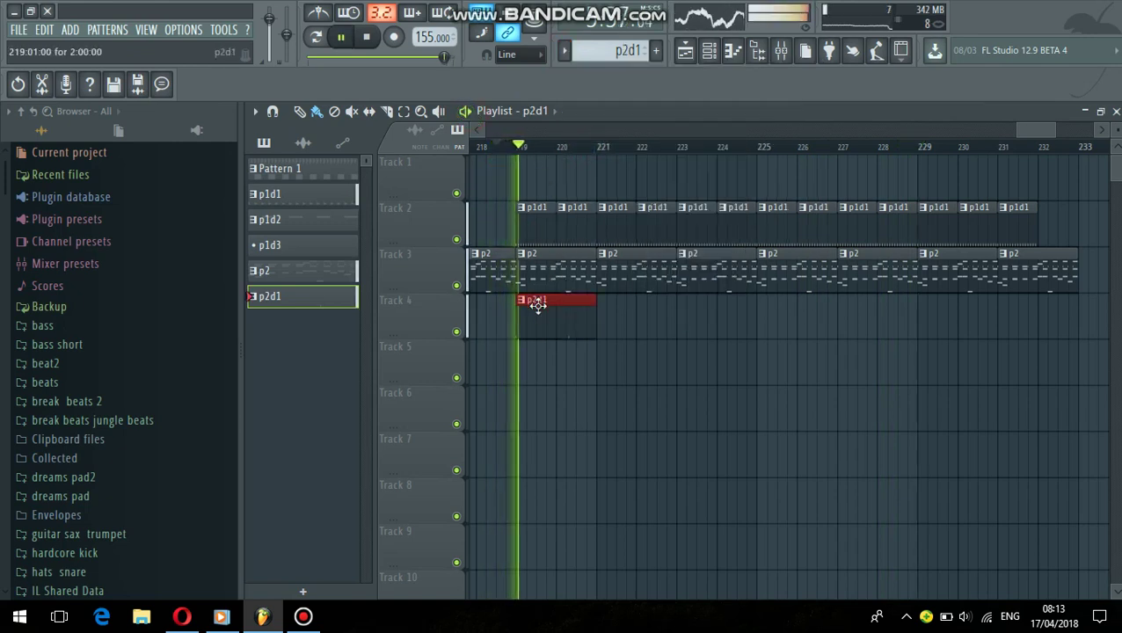
pyautogui.click(467, 111)
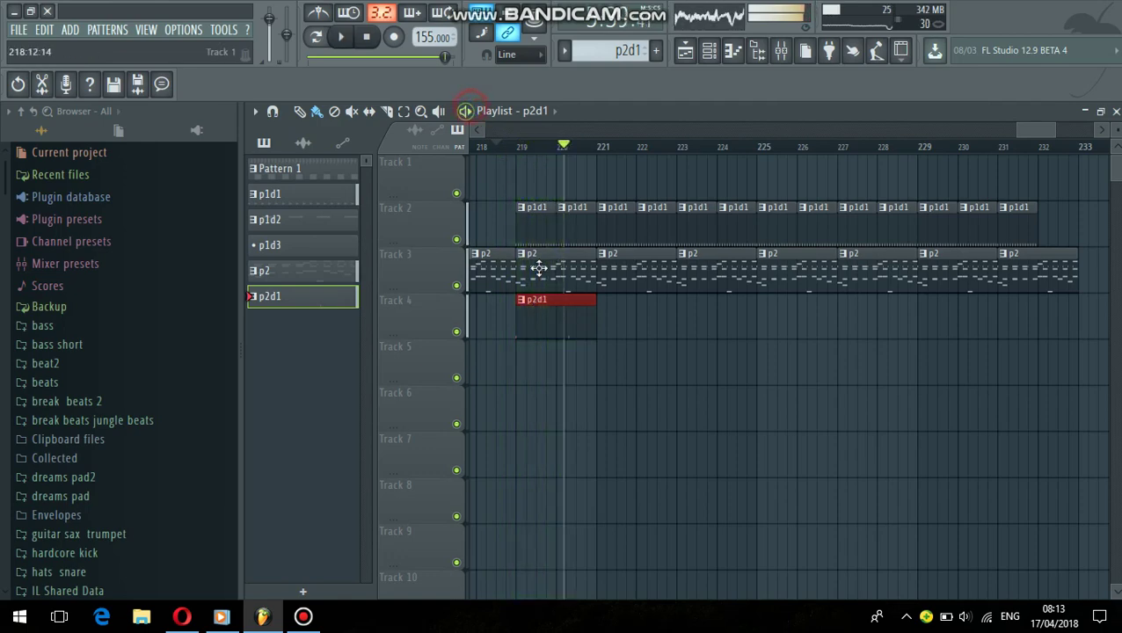
# - Show the channel rack for pattern p2d1 and audition Breakbeat Paradise vocal samples such as Vocals and Vox 3, Vocoder Voice 03 and Voice and Effects 25
pyautogui.moveTo(4, 194); pyautogui.dragTo(35, 367)
pyautogui.scroll(-10, 35, 370)
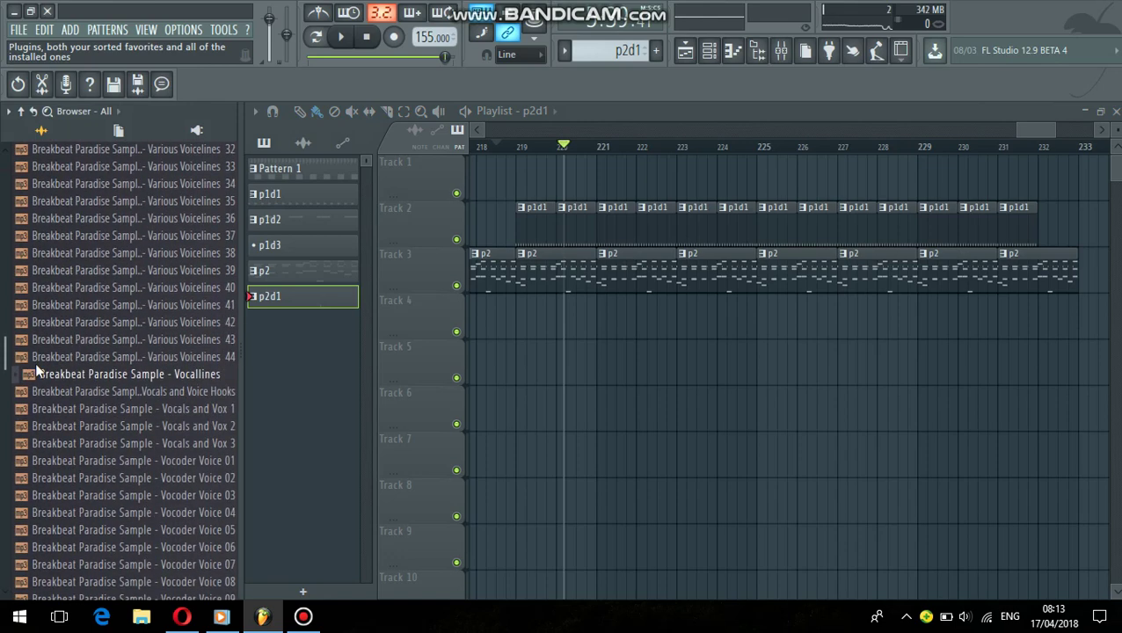
pyautogui.click(80, 443)
pyautogui.click(709, 52)
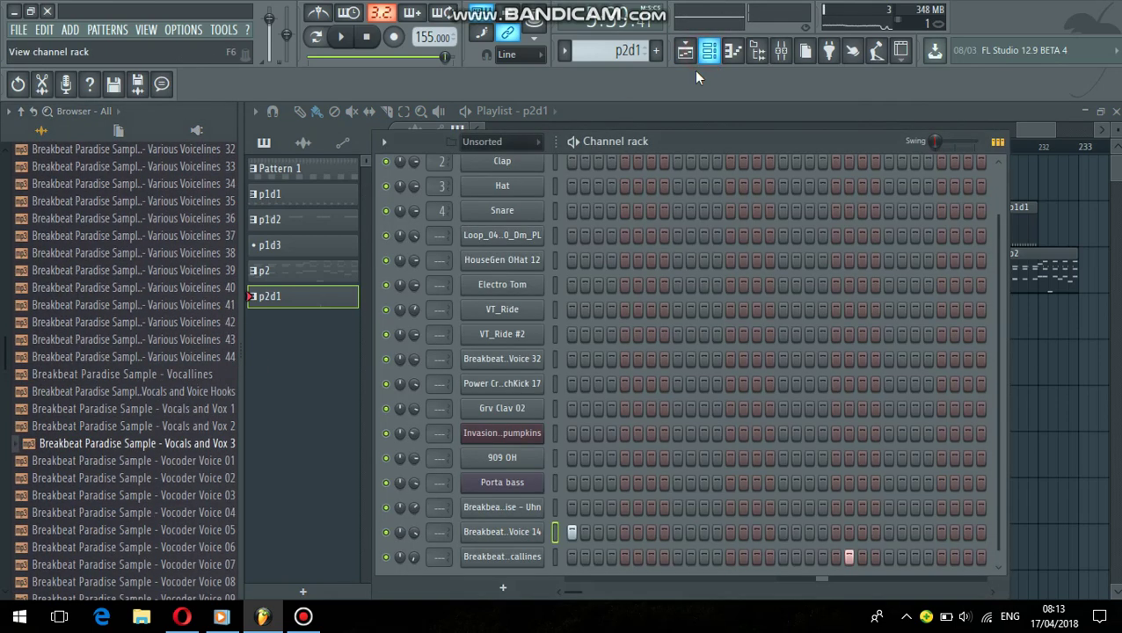
pyautogui.click(155, 477)
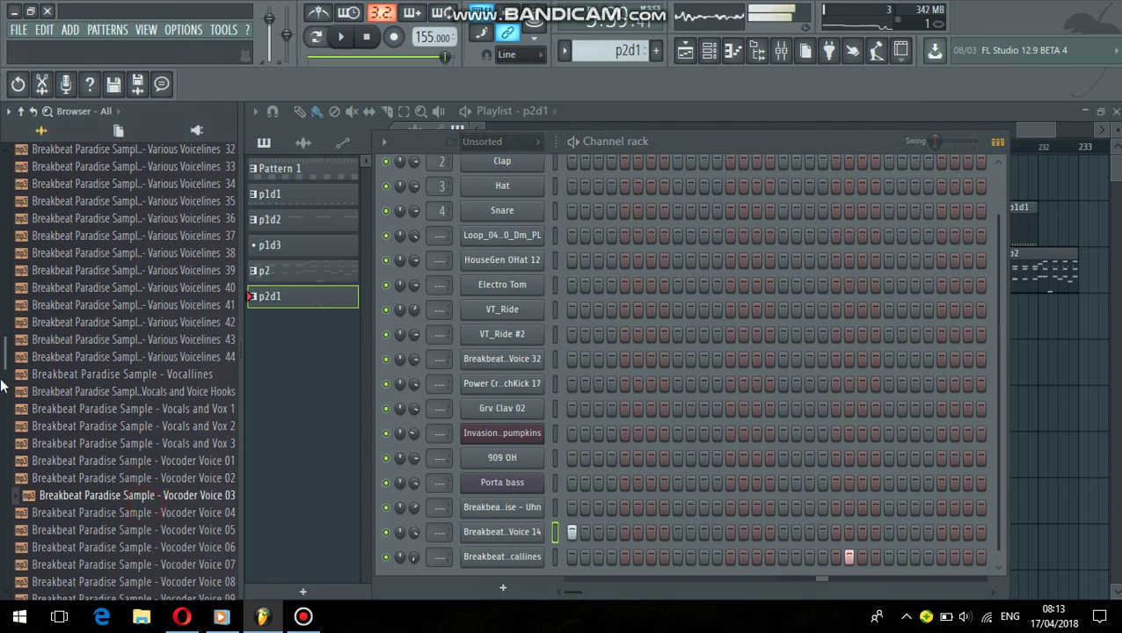
pyautogui.scroll(-15, 2, 384)
pyautogui.click(56, 371)
pyautogui.click(107, 209)
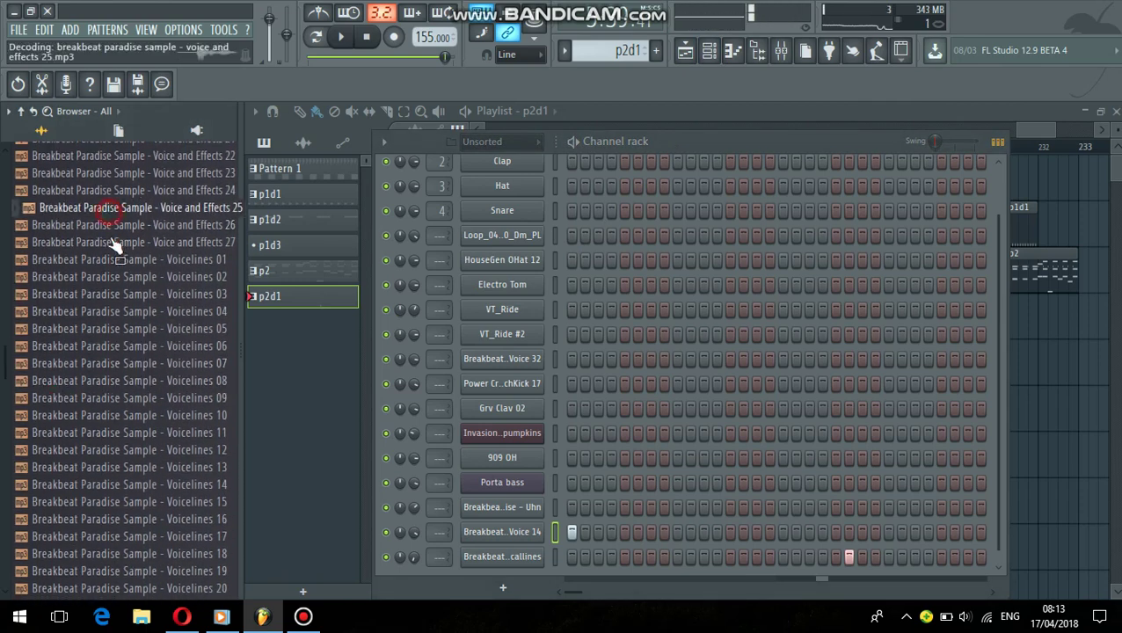
pyautogui.scroll(-8, 1, 381)
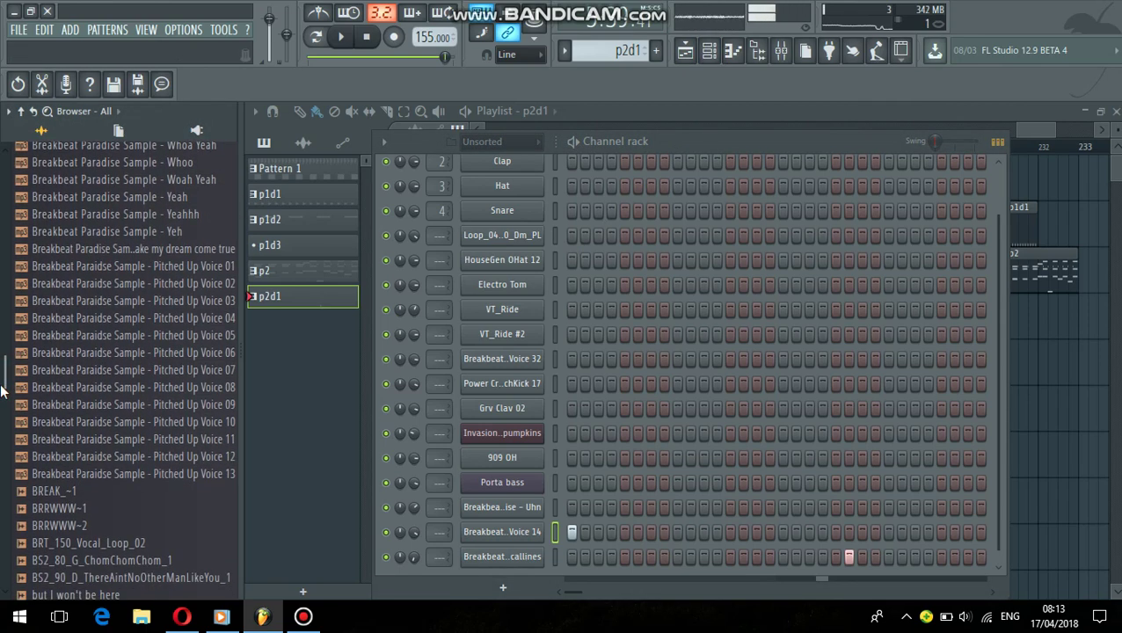
pyautogui.scroll(10, 4, 380)
pyautogui.scroll(10, 4, 380)
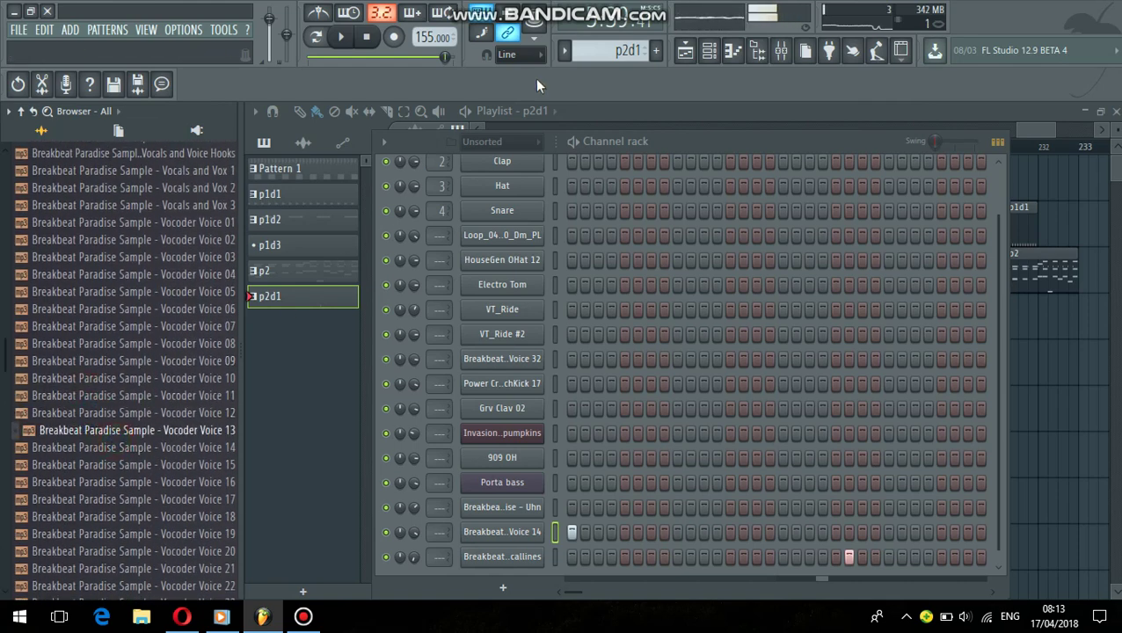
# - Replace the sample in the Voice 14 channel of pattern p2d1 with Breakbeat Paradise Sample - Vocoder Voice 16, and close the channel rack
pyautogui.click(565, 51)
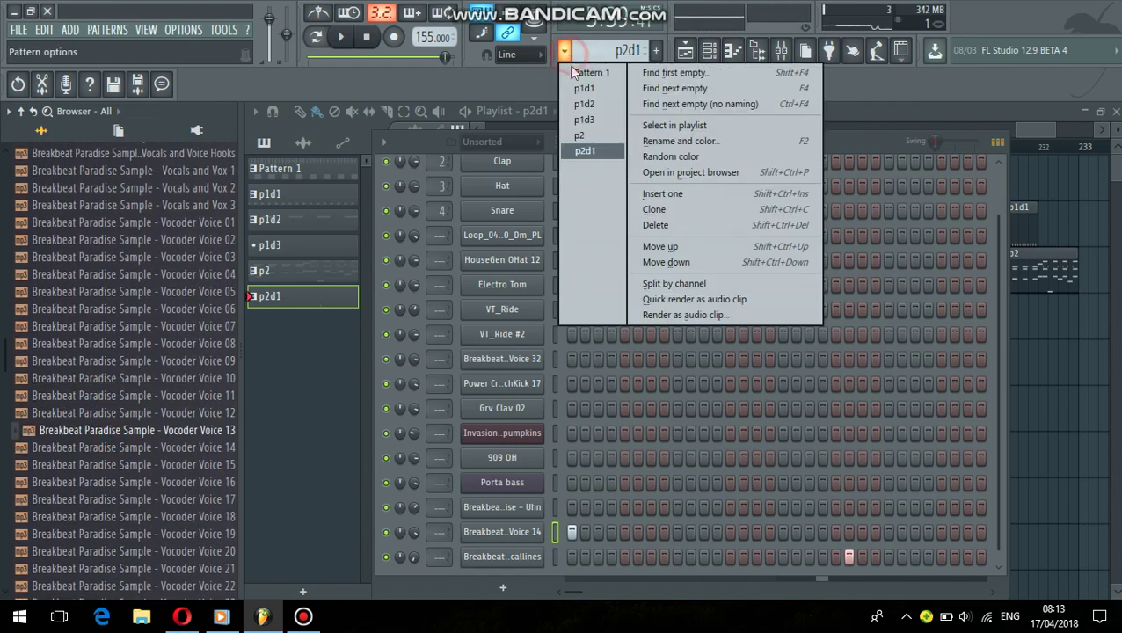
pyautogui.click(583, 153)
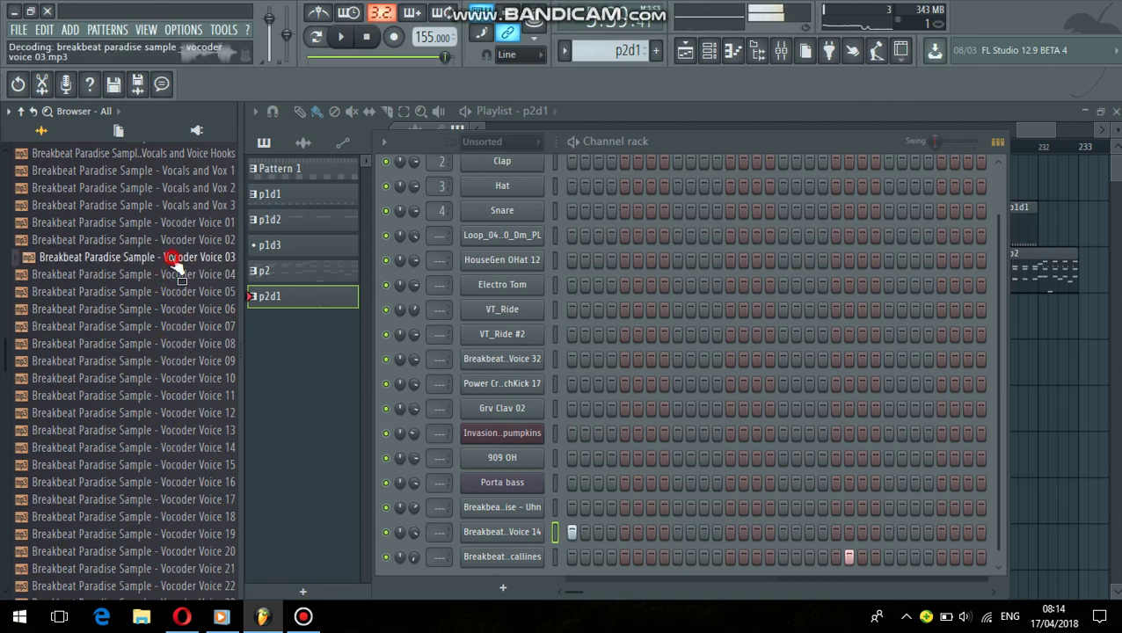
pyautogui.click(172, 448)
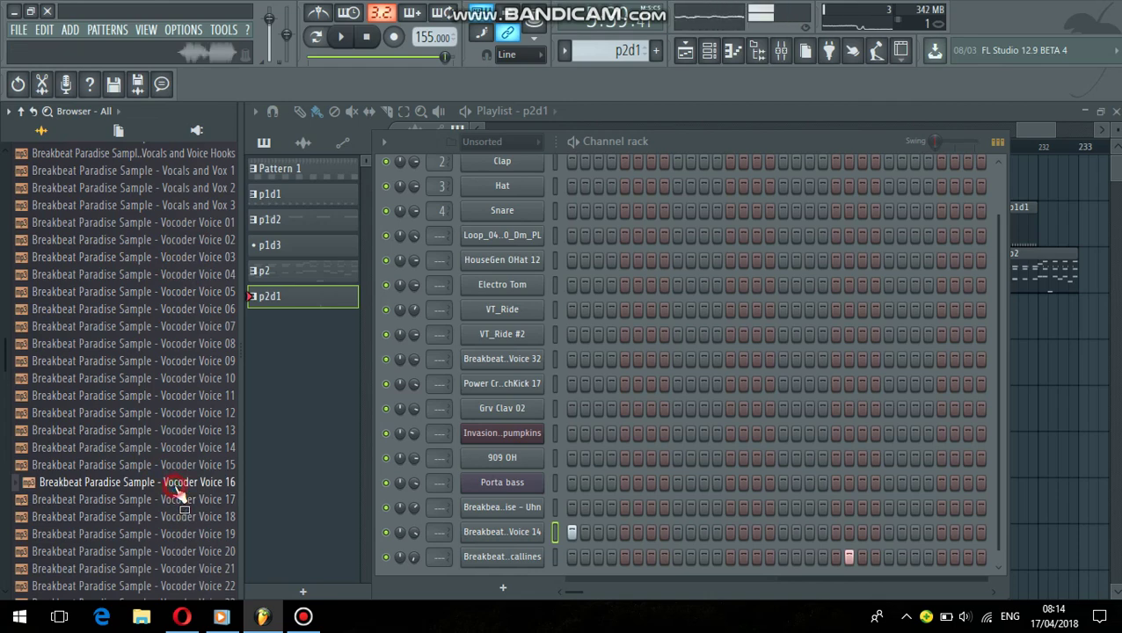
pyautogui.moveTo(480, 541); pyautogui.dragTo(483, 531)
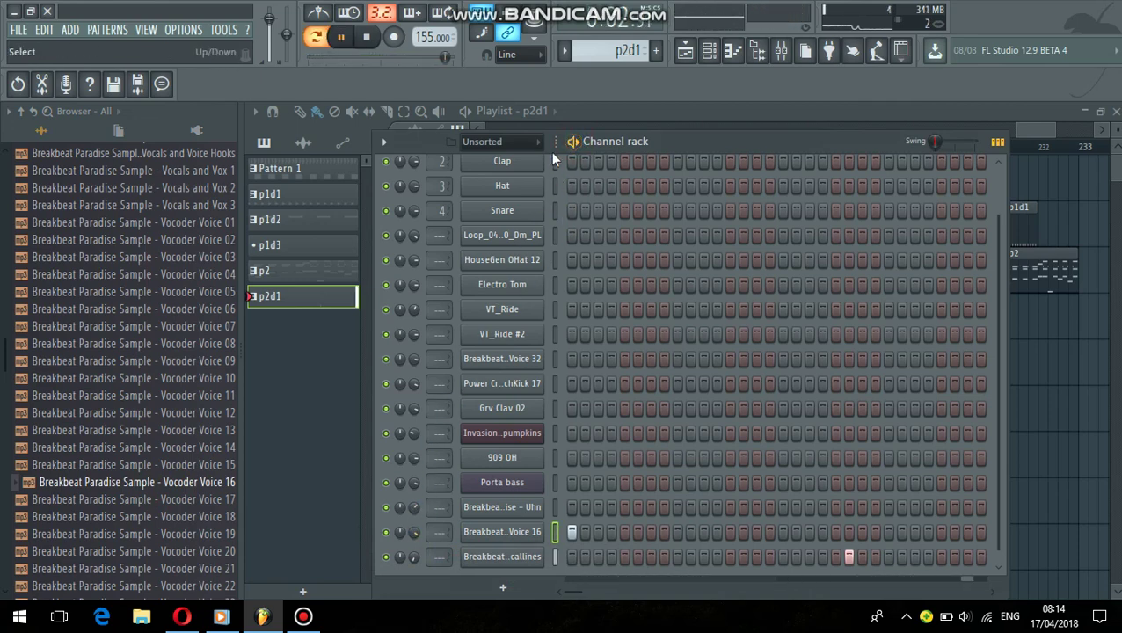
pyautogui.click(1066, 365)
# - Play the song from around bar 216 and place a p2d1 clip on Track 4 at bar 219, removing the misplaced one at bar 217
pyautogui.moveTo(1046, 130); pyautogui.dragTo(1039, 131)
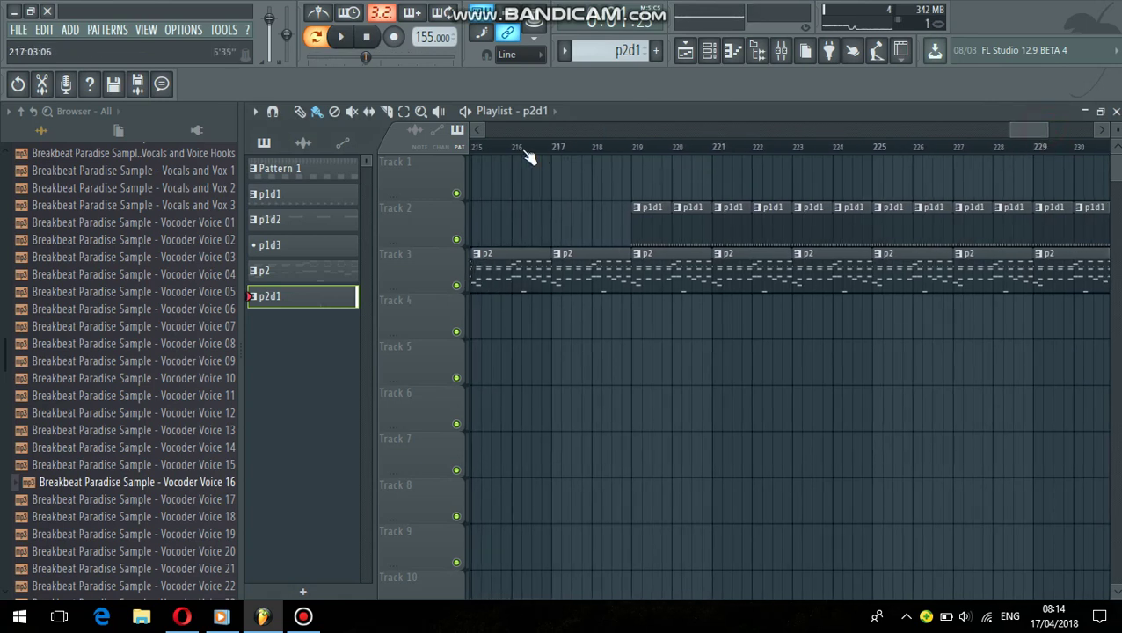
pyautogui.click(465, 111)
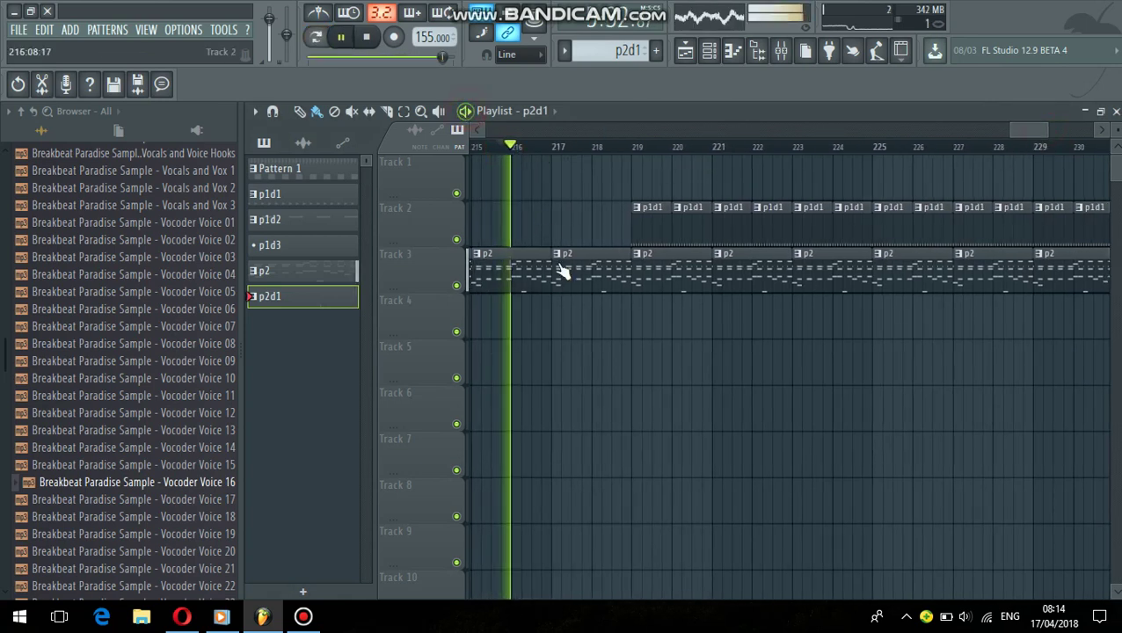
pyautogui.click(554, 330)
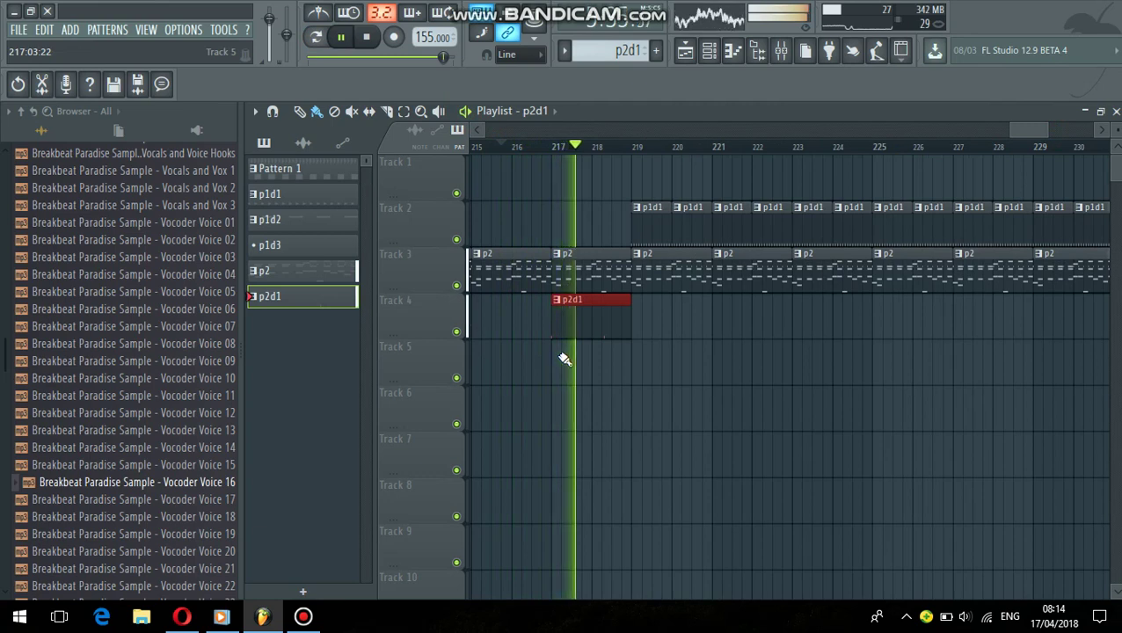
pyautogui.rightClick(562, 331)
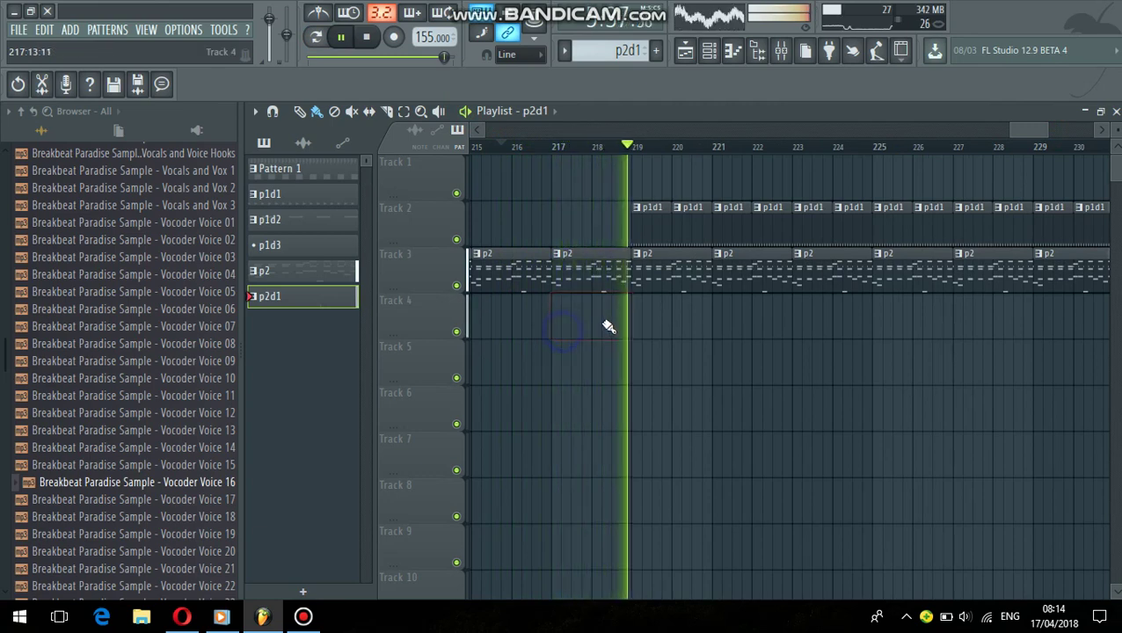
pyautogui.click(626, 318)
pyautogui.click(598, 146)
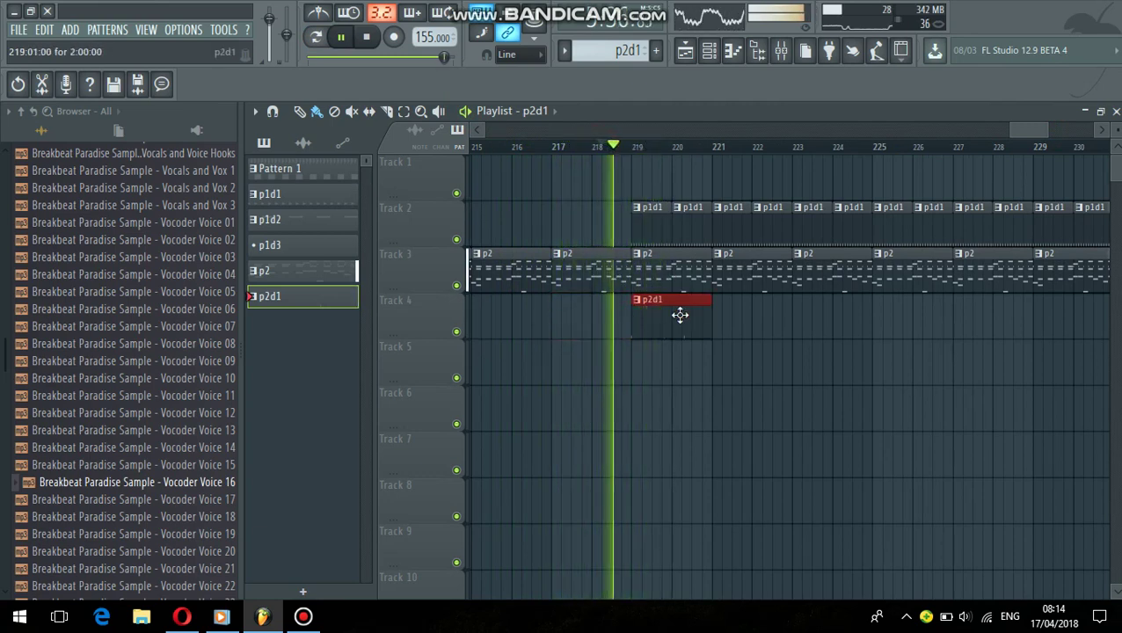
# - Pick up pattern p1d1 and extend its clips along Track 2 from bar 232 to bar 242
pyautogui.moveTo(1027, 132); pyautogui.dragTo(1033, 132)
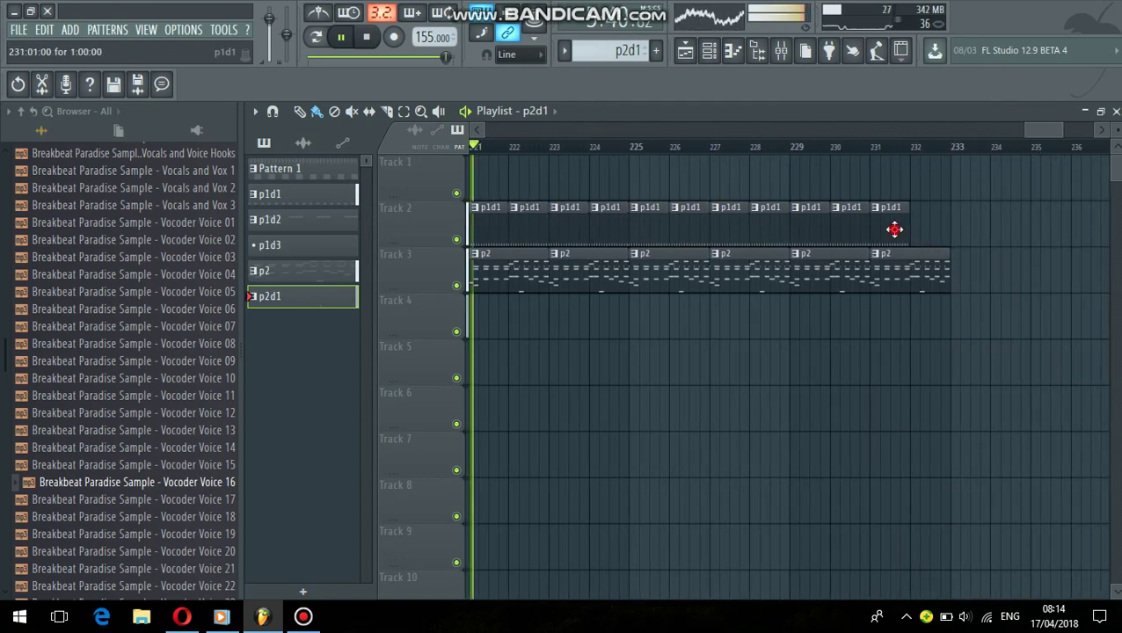
pyautogui.click(895, 230)
pyautogui.moveTo(920, 219); pyautogui.dragTo(1108, 262)
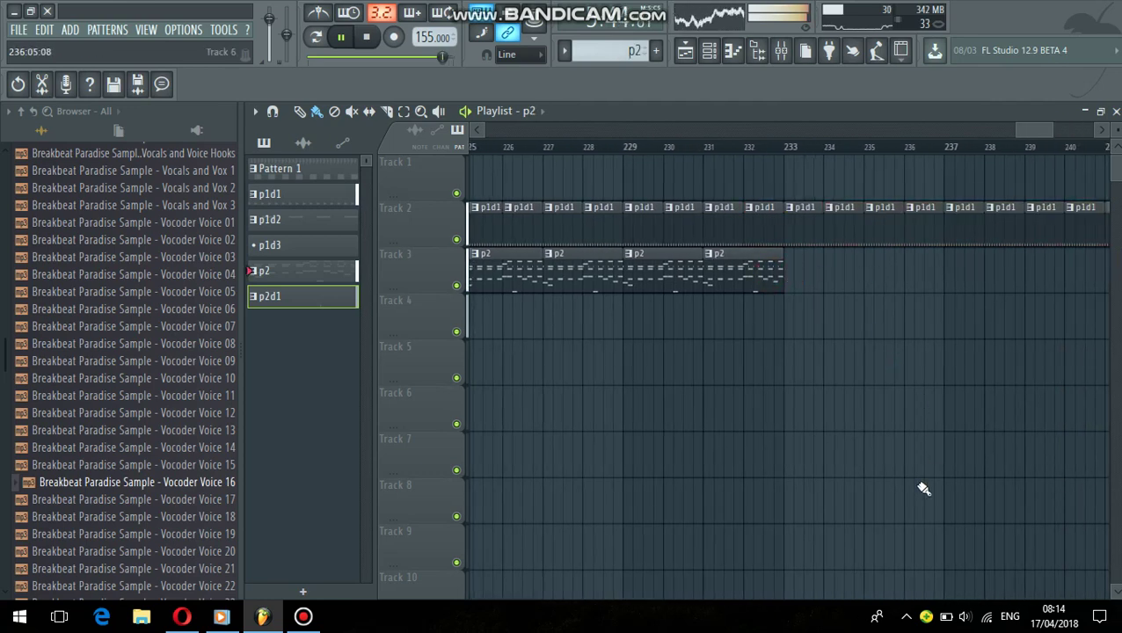
# - Check the system speaker volume and paint further p2 clips along Track 3 from bar 233 past bar 246
pyautogui.click(963, 607)
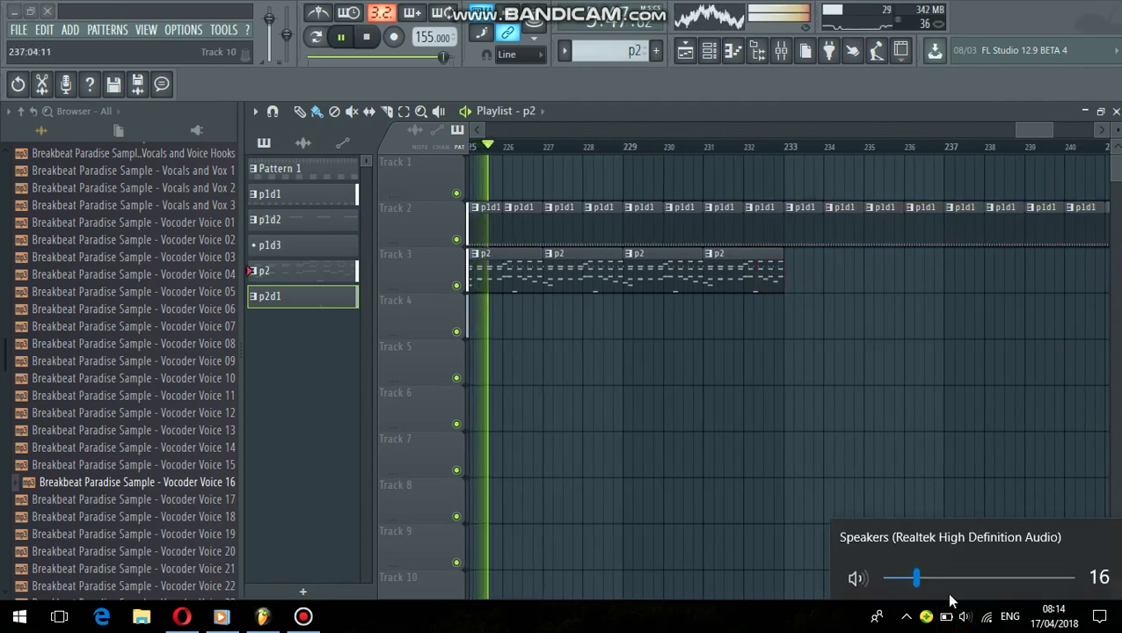
pyautogui.click(796, 611)
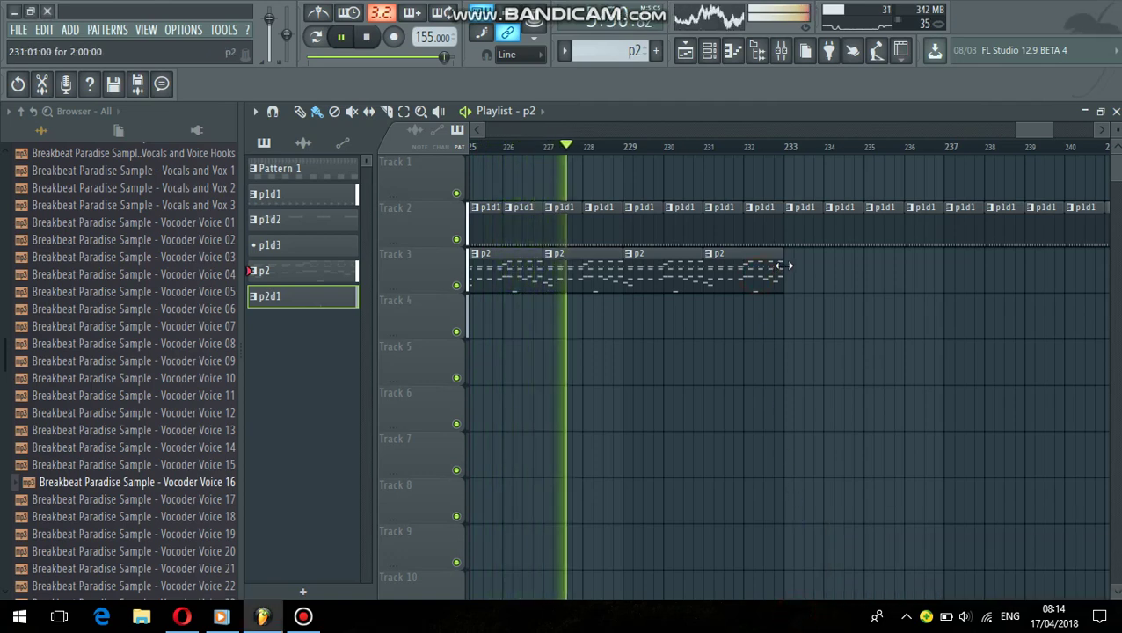
pyautogui.moveTo(793, 264)
pyautogui.mouseDown()
pyautogui.moveTo(1090, 334)
pyautogui.moveTo(1095, 361)
pyautogui.mouseUp()
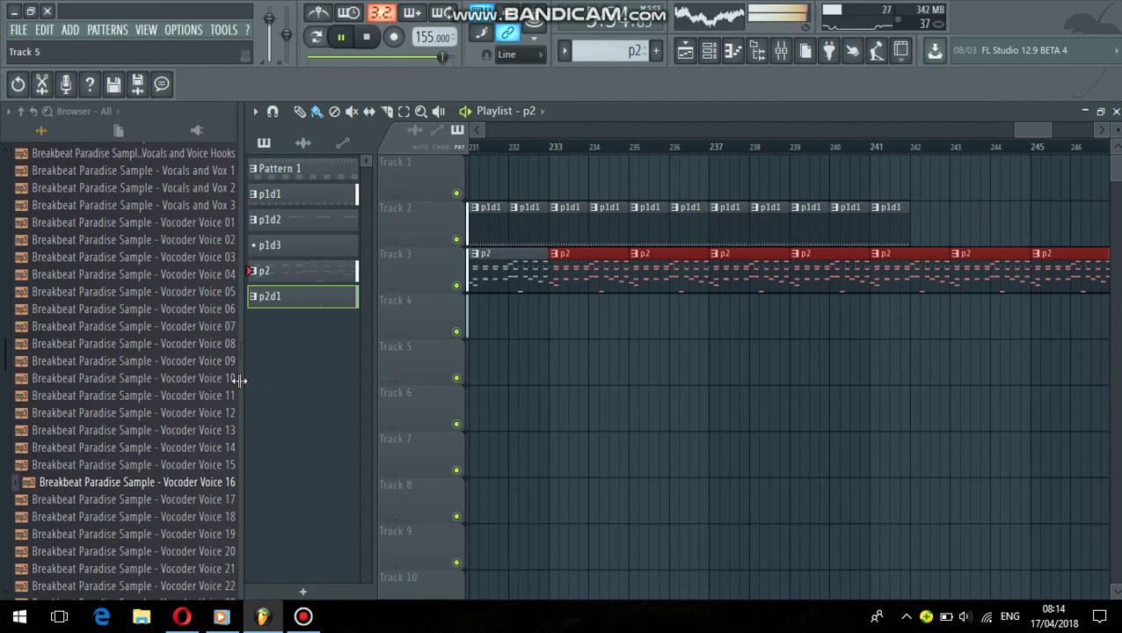
# - Narrow the browser slightly and extend the p1d1 clips along Track 2 from bar 242 to bar 254
pyautogui.moveTo(238, 380); pyautogui.dragTo(212, 380)
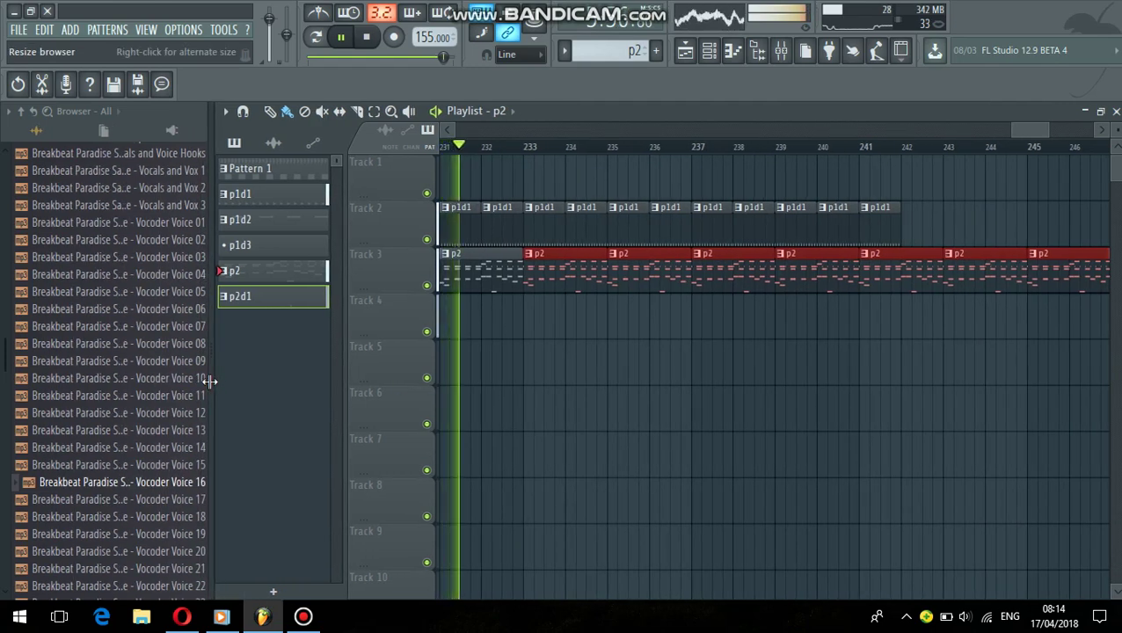
pyautogui.moveTo(209, 381); pyautogui.dragTo(228, 385)
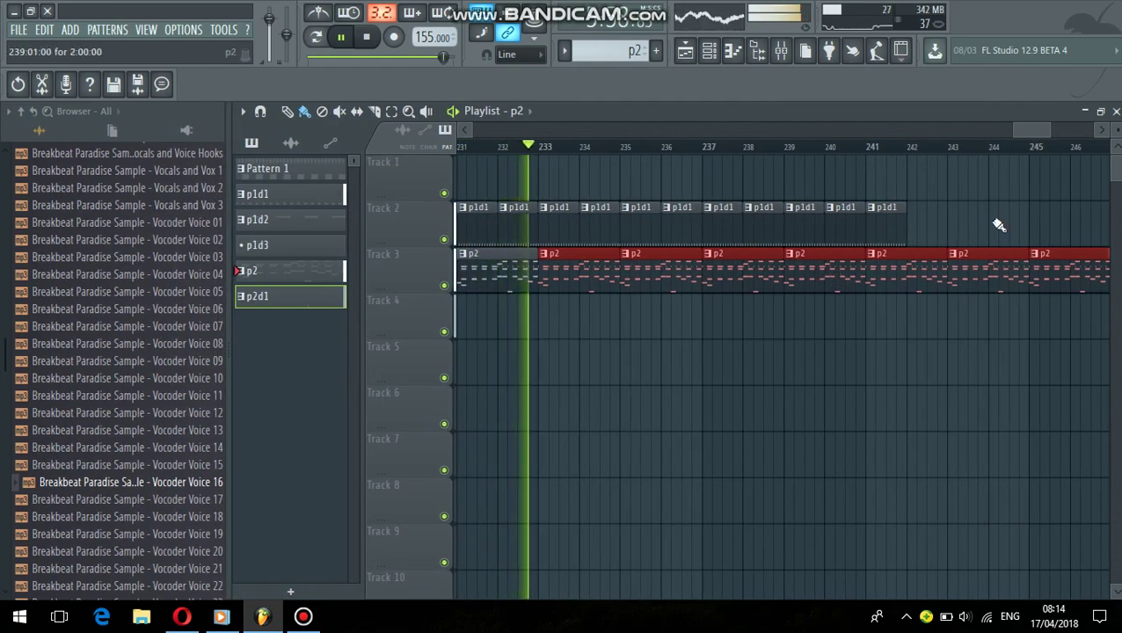
pyautogui.click(886, 220)
pyautogui.moveTo(914, 220); pyautogui.dragTo(1099, 218)
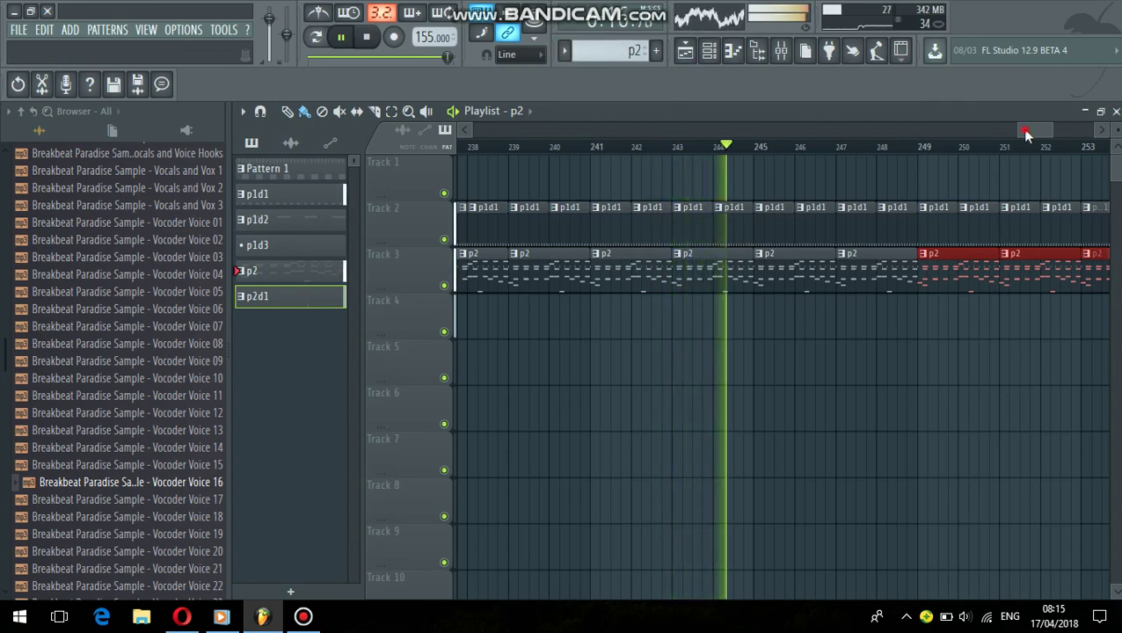
# - Extend the p2 clips on Track 3 from bar 255 and the p1d1 clips on Track 2 from bar 254, both up to bar 263
pyautogui.moveTo(1021, 130); pyautogui.dragTo(1031, 134)
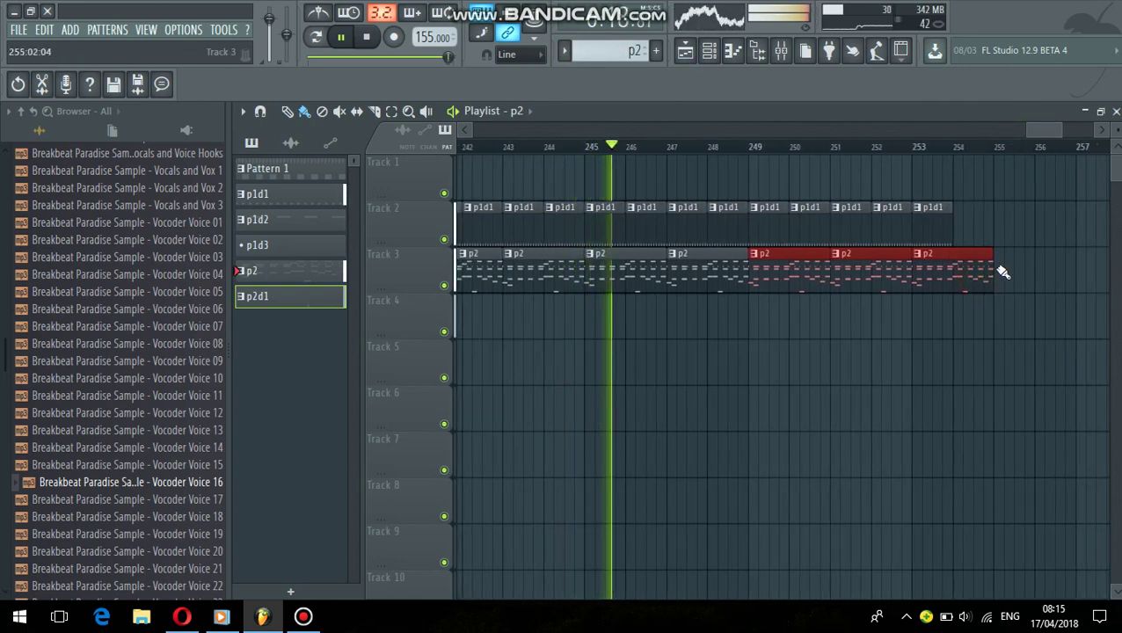
pyautogui.hotkey('ctrl', 'b')
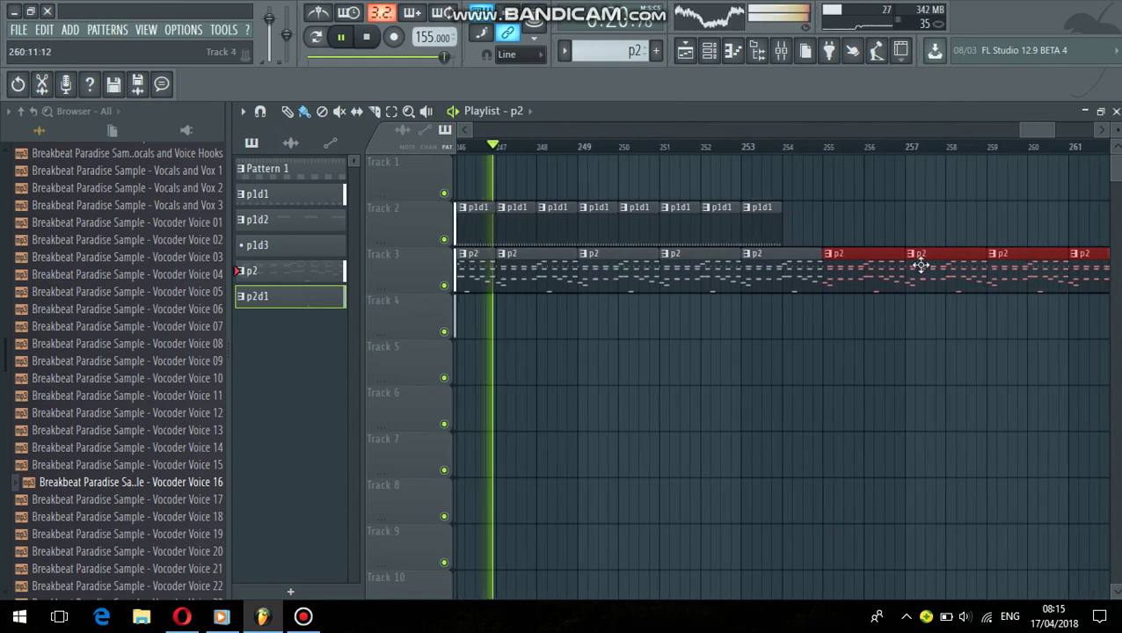
pyautogui.moveTo(761, 212); pyautogui.dragTo(1108, 286)
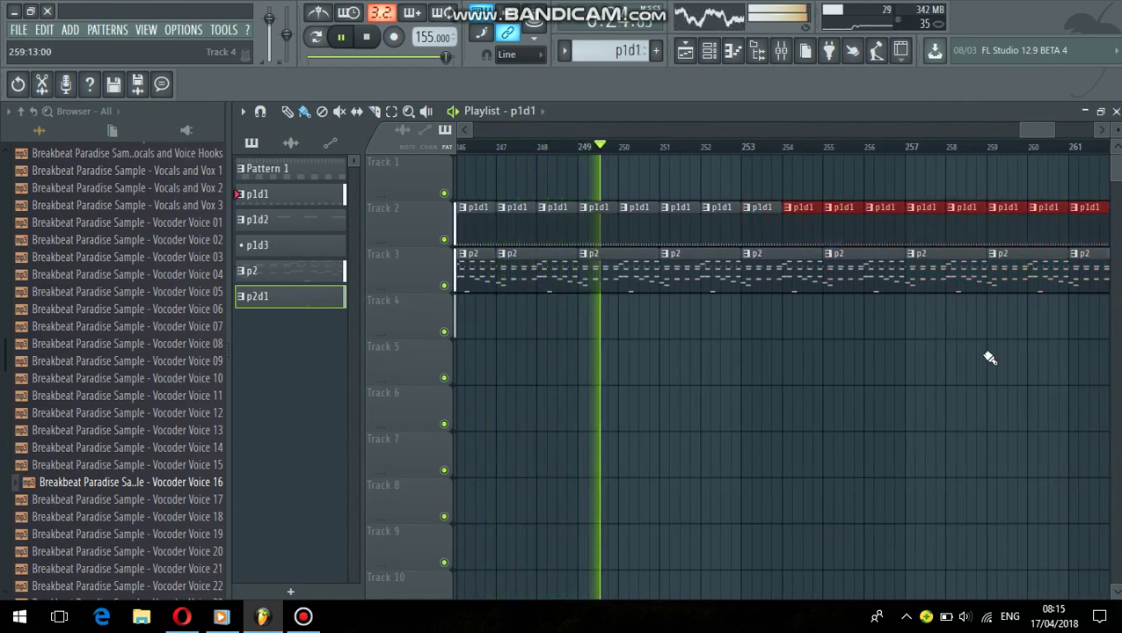
pyautogui.moveTo(1038, 133); pyautogui.dragTo(1046, 132)
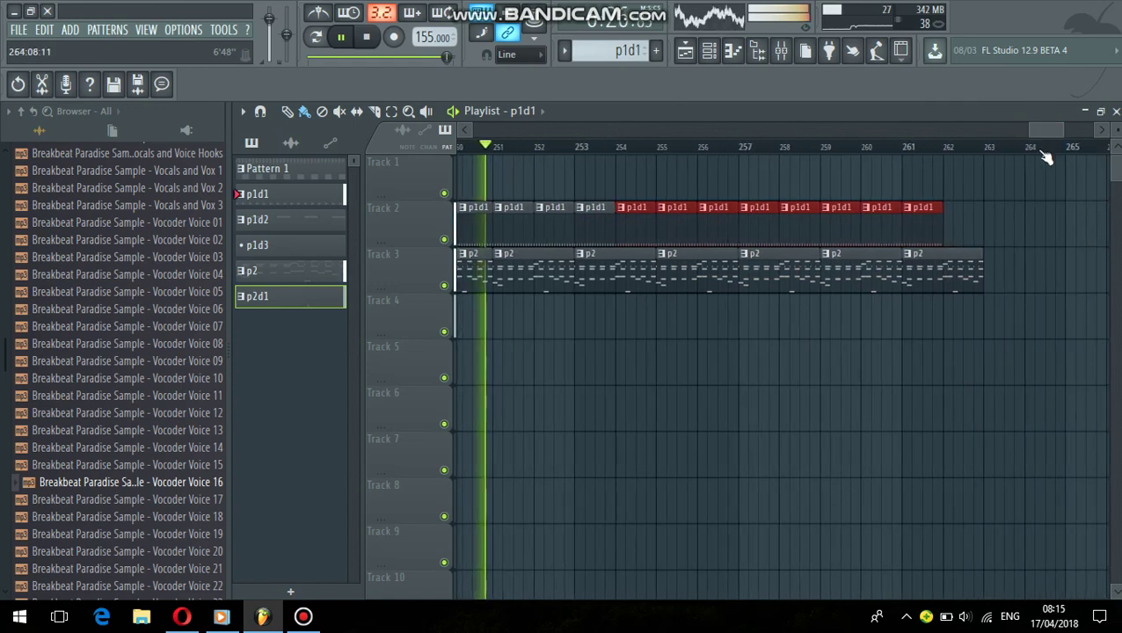
pyautogui.click(952, 216)
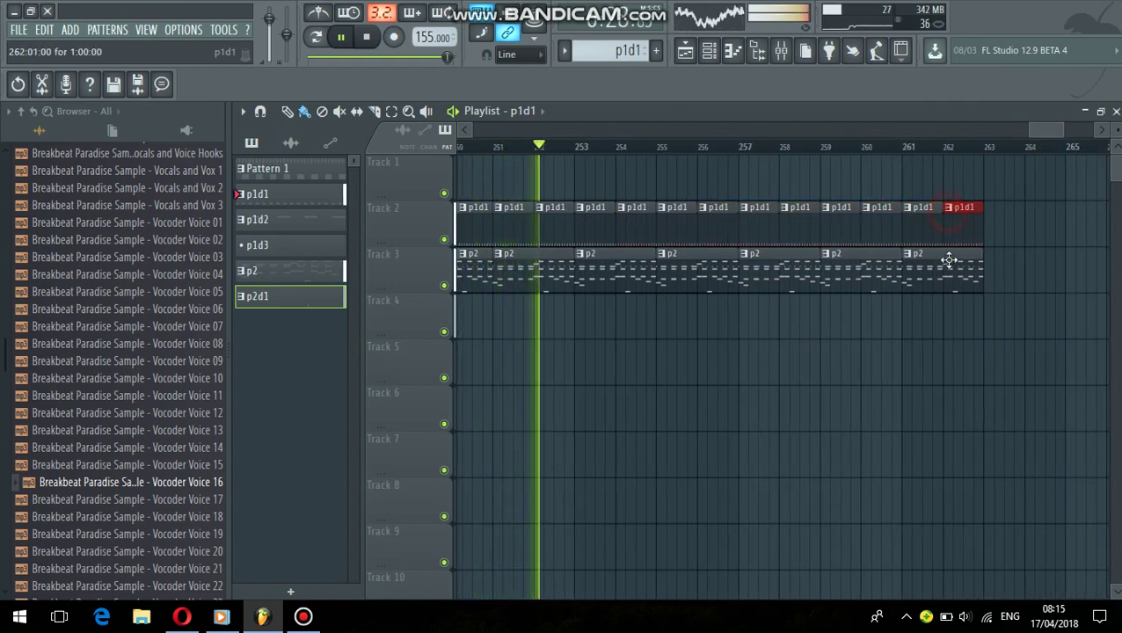
# - Pick up pattern p2 and extend its clips along Track 3 from bar 263 to bar 271
pyautogui.click(952, 260)
pyautogui.moveTo(992, 257)
pyautogui.mouseDown()
pyautogui.moveTo(1109, 277)
pyautogui.moveTo(1116, 290)
pyautogui.moveTo(1107, 287)
pyautogui.mouseUp()
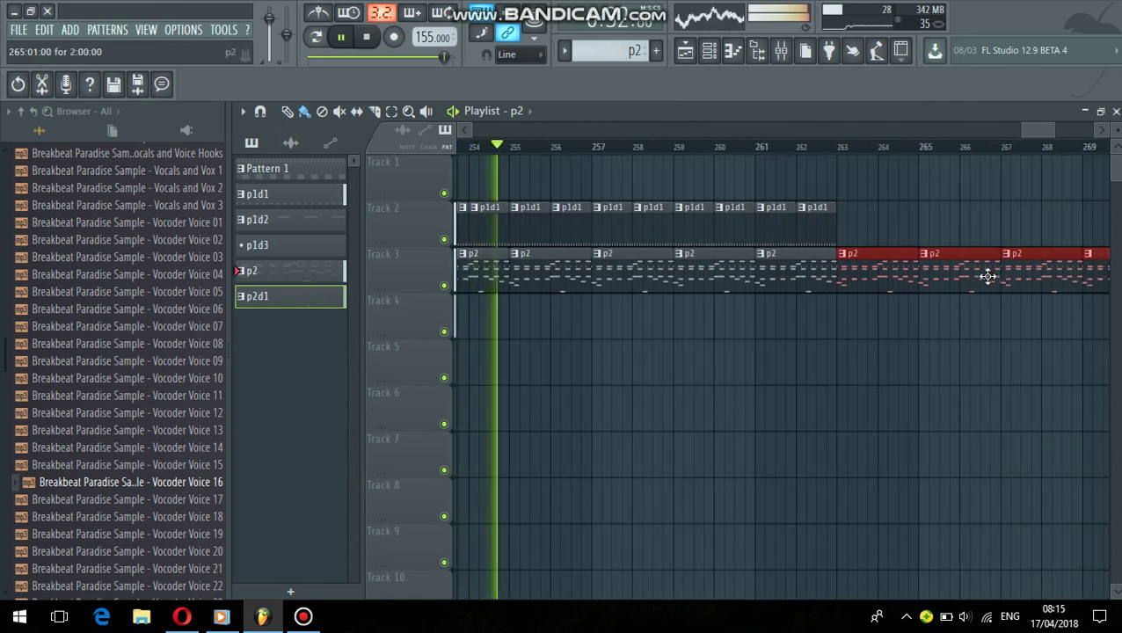
# - Delete the p1d1 clips on Track 2 from bar 257 to bar 263
pyautogui.click(615, 226)
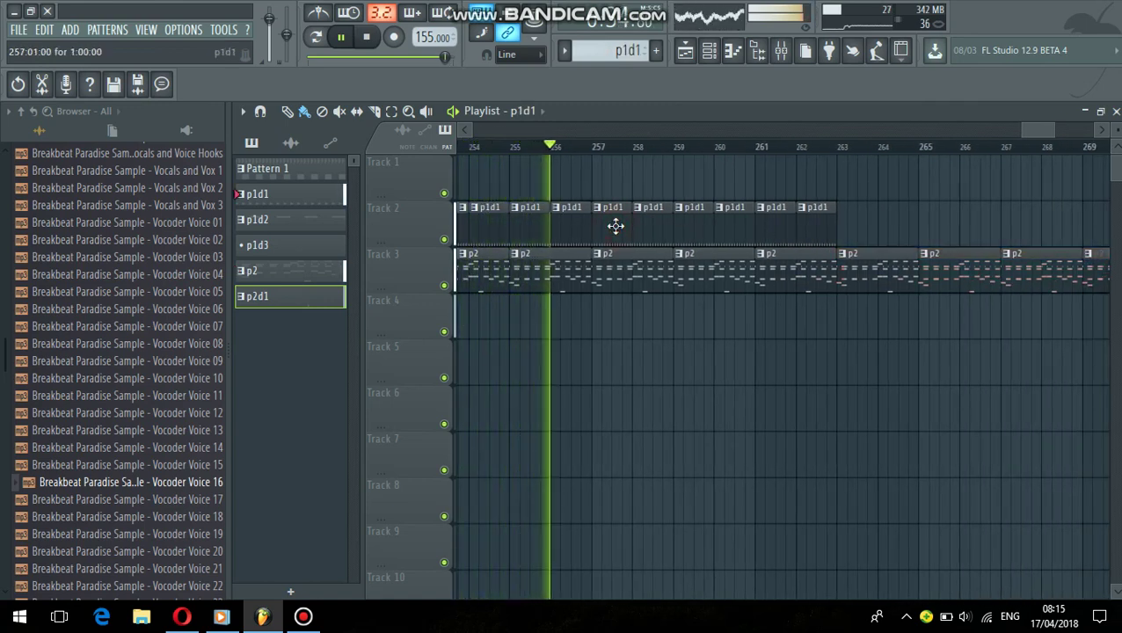
pyautogui.rightClick(616, 228)
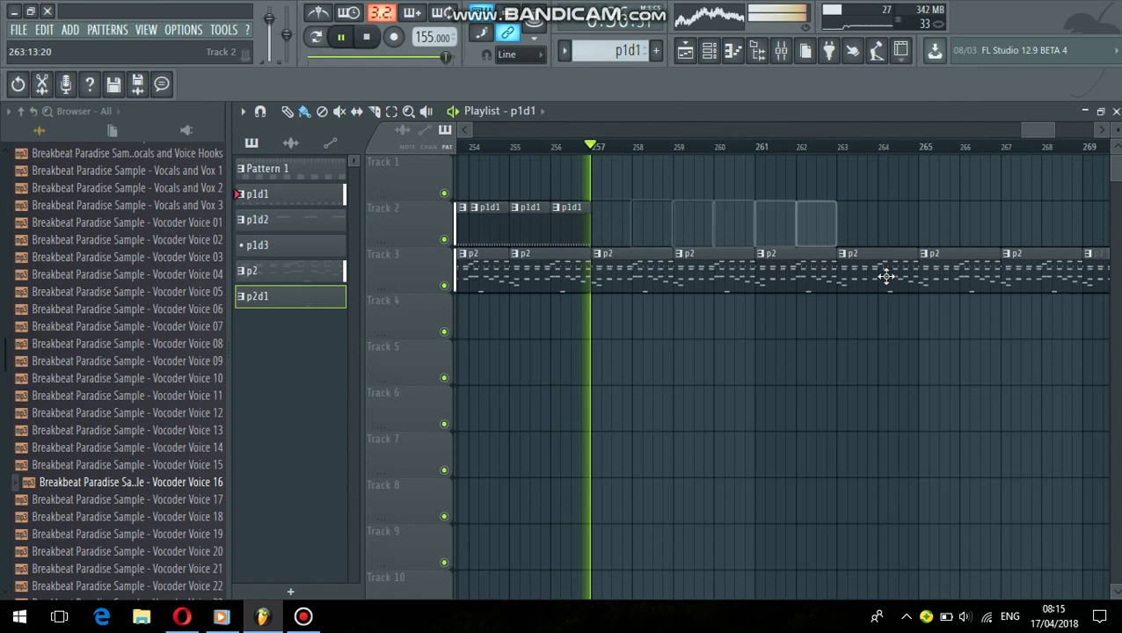
pyautogui.click(580, 224)
pyautogui.moveTo(1031, 129); pyautogui.dragTo(1044, 130)
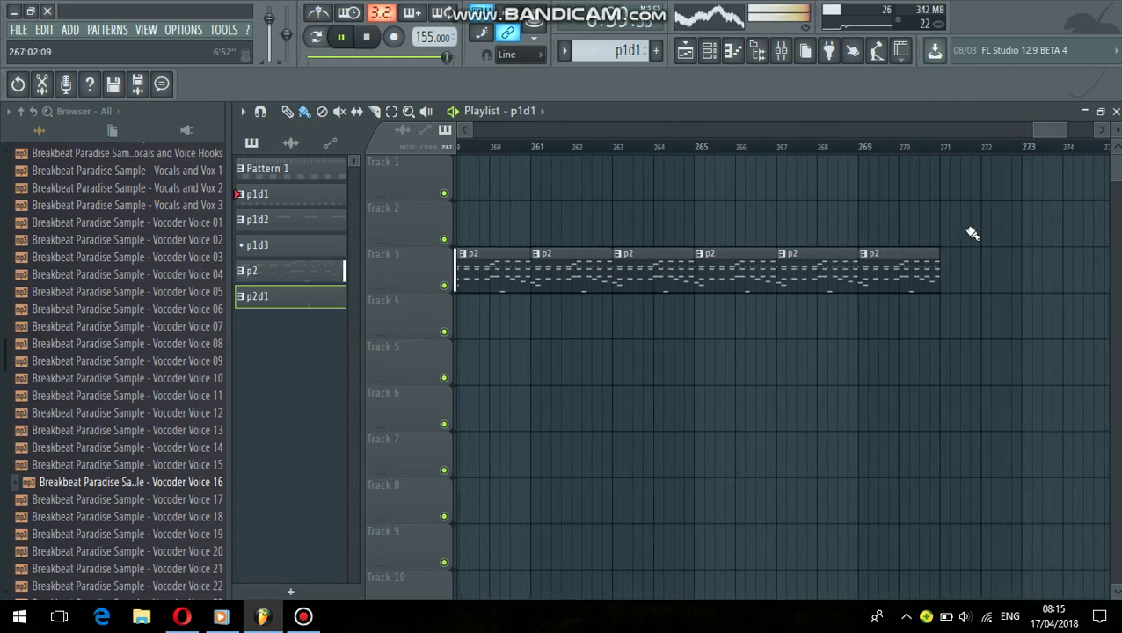
# - Try a run of p1d2 clips along Track 2 from bar 265 to bar 275, and delete those before bar 273
pyautogui.click(938, 264)
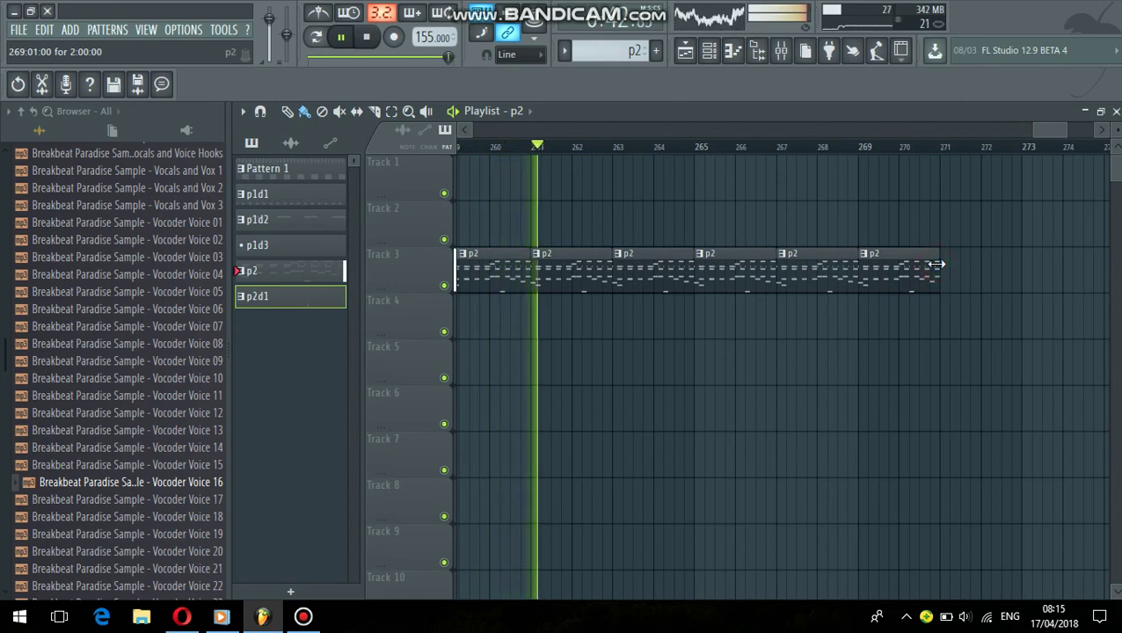
pyautogui.click(567, 50)
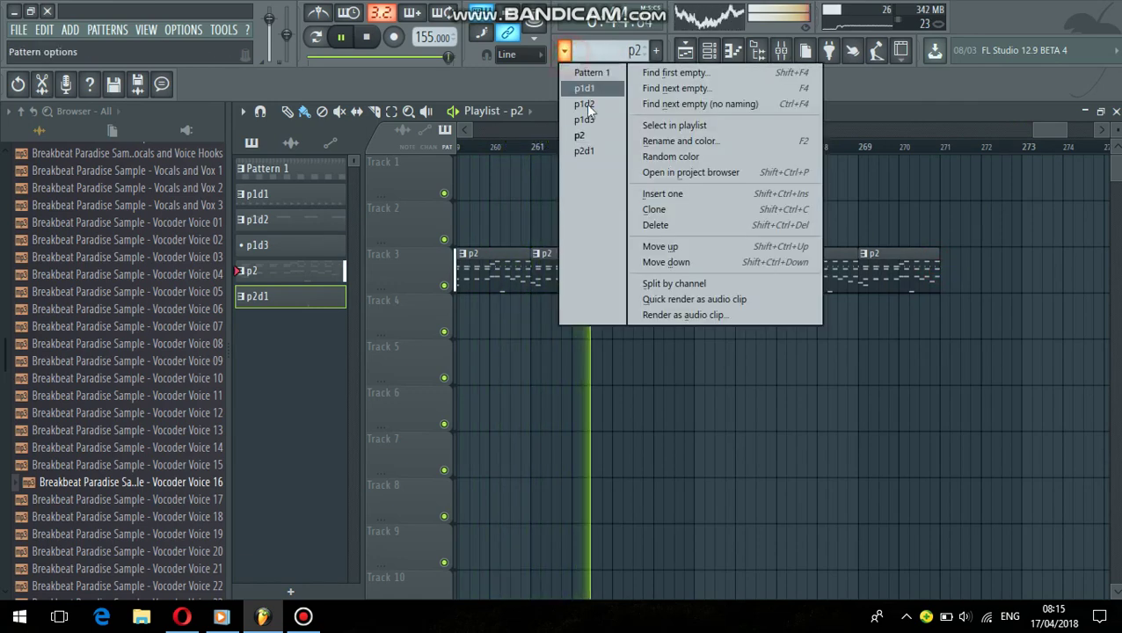
pyautogui.click(588, 109)
pyautogui.click(565, 51)
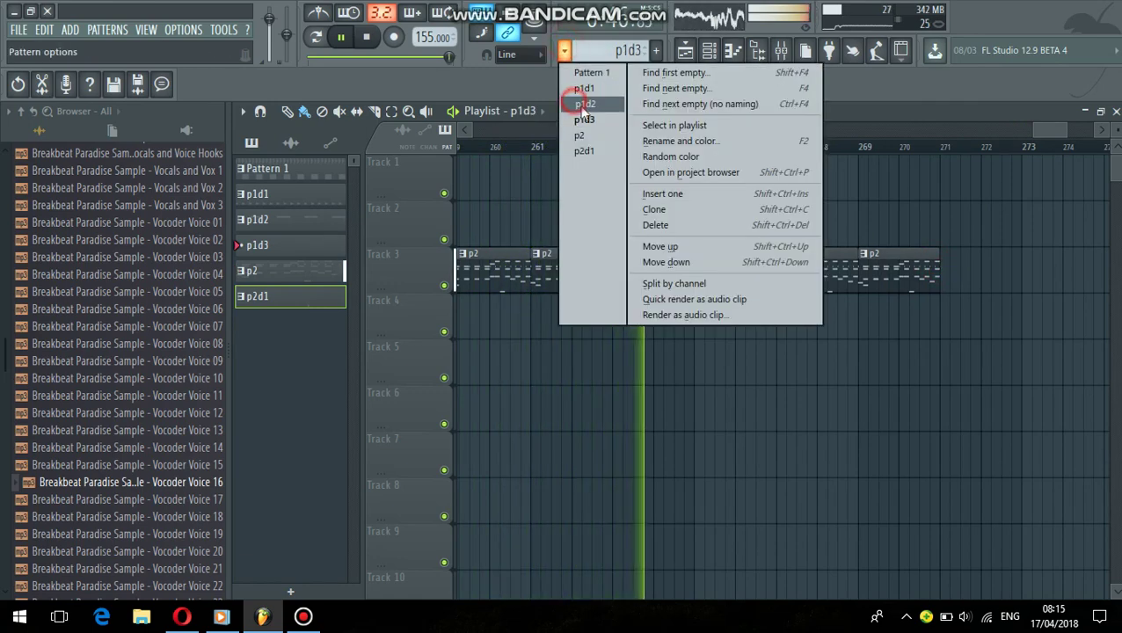
pyautogui.click(585, 104)
pyautogui.moveTo(699, 225); pyautogui.dragTo(1099, 220)
pyautogui.click(928, 276)
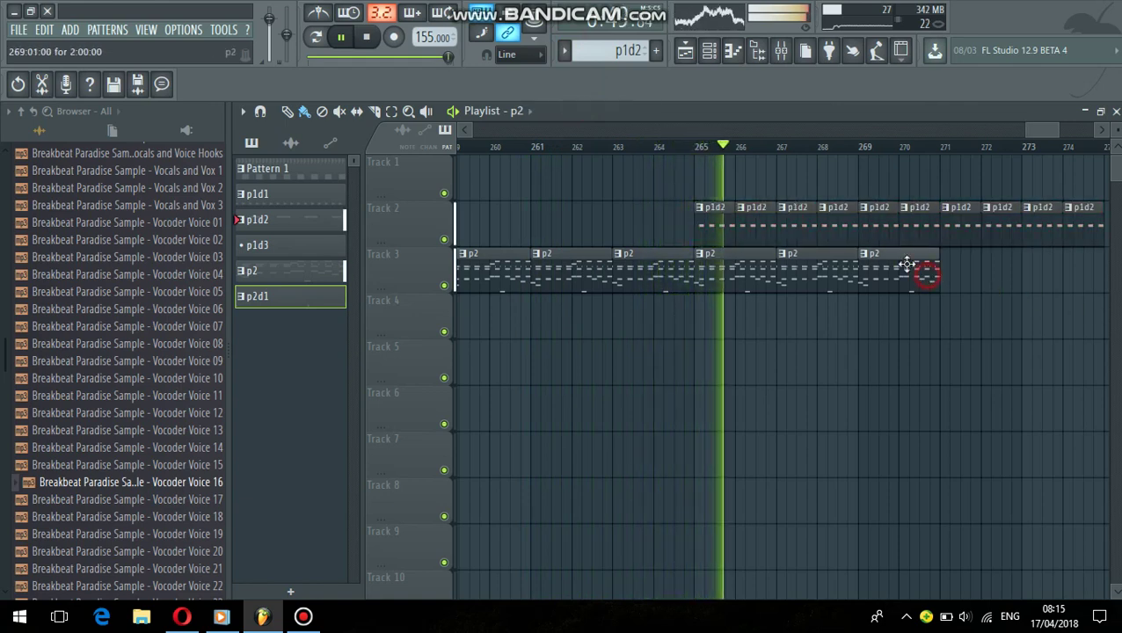
pyautogui.rightClick(717, 228)
# - Pick up pattern p2 and extend its clips along Track 3 from bar 271 to bar 283
pyautogui.click(903, 265)
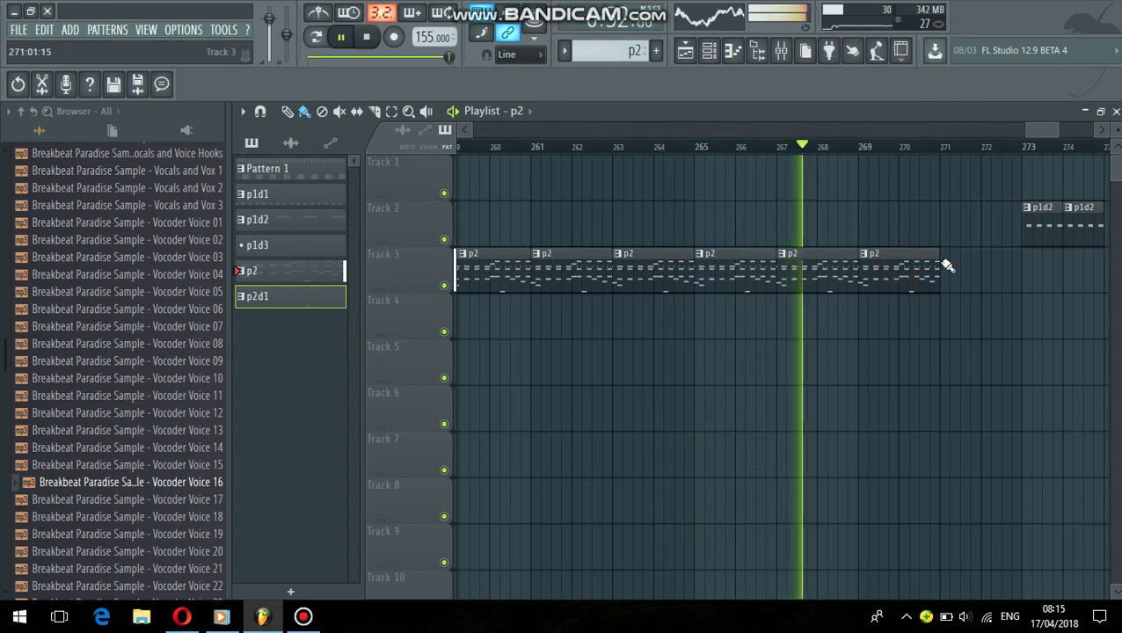
pyautogui.moveTo(947, 265); pyautogui.dragTo(1104, 265)
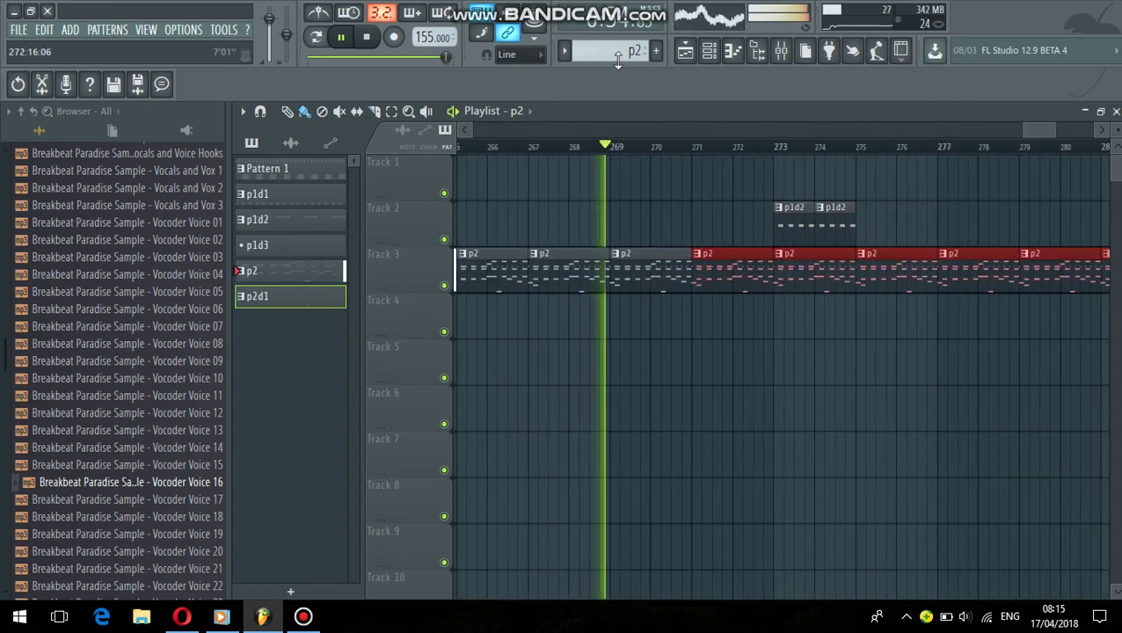
# - Paint p1d1 clips along Track 1 from bar 273 to bar 283 and delete the leftover p1d2 clips on Track 2
pyautogui.click(566, 51)
pyautogui.click(585, 75)
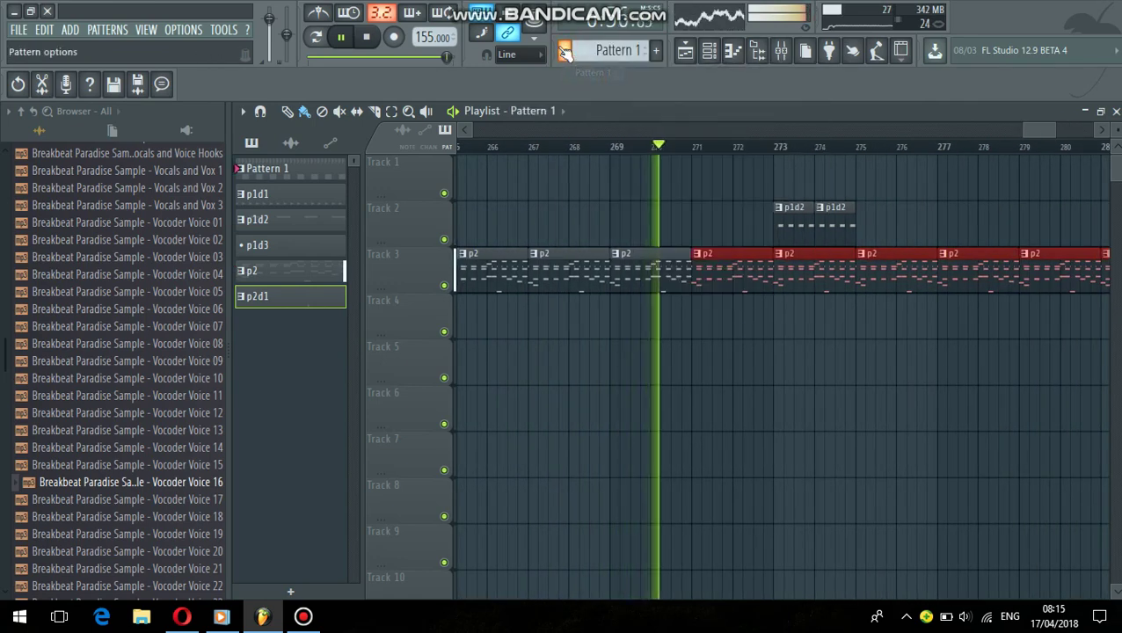
pyautogui.click(566, 51)
pyautogui.click(583, 89)
pyautogui.moveTo(782, 177); pyautogui.dragTo(1106, 181)
pyautogui.rightClick(737, 221)
pyautogui.rightClick(787, 228)
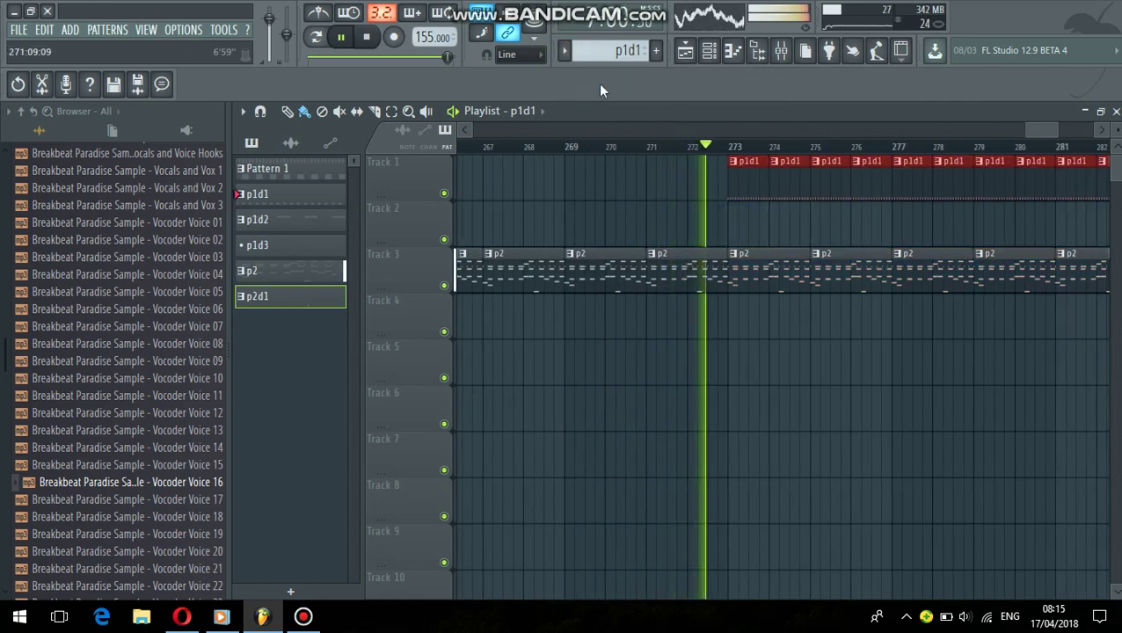
# - Place a p2d1 clip on Track 2 at bar 273
pyautogui.click(566, 51)
pyautogui.click(583, 152)
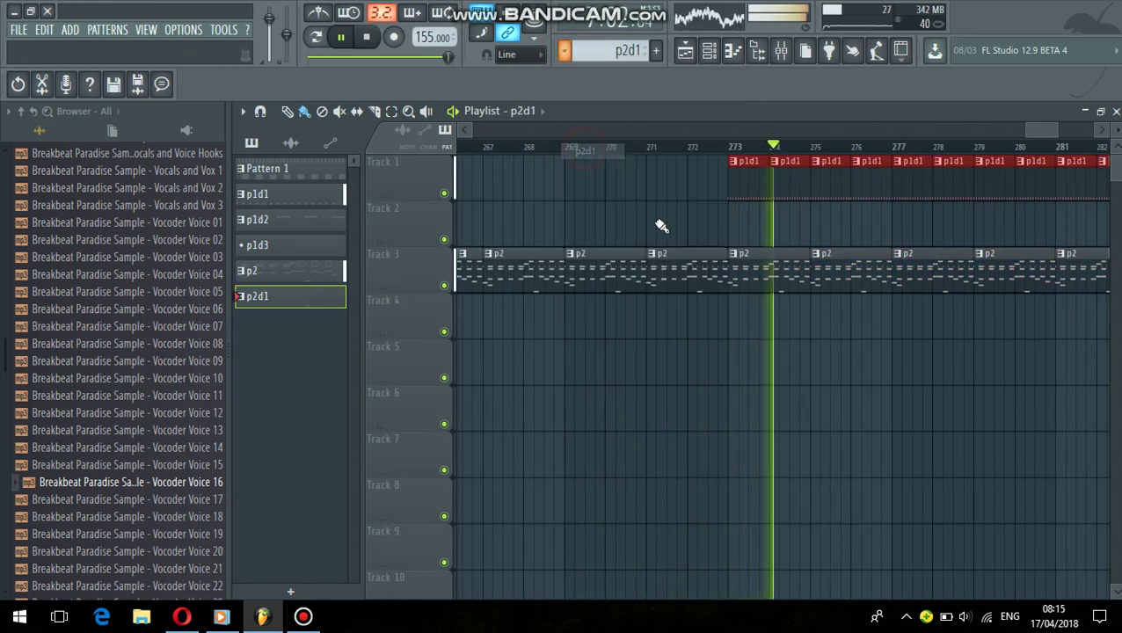
pyautogui.click(730, 211)
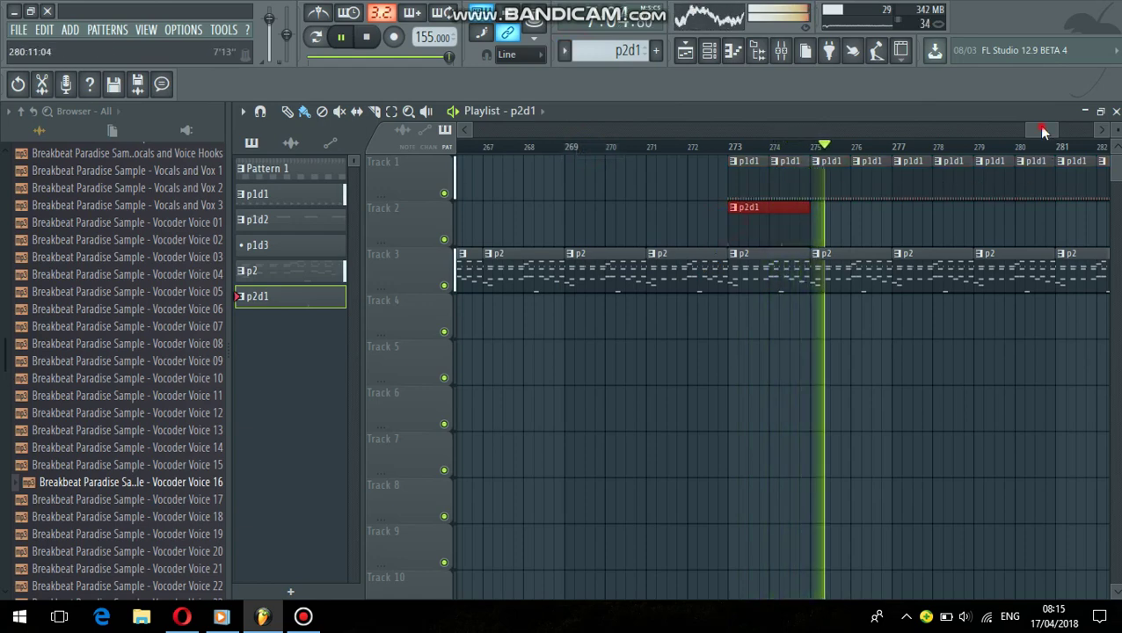
# - Extend the p2 clips on Track 3 and the p1d1 clips on Track 1 from bar 283 to bar 293
pyautogui.moveTo(1043, 131); pyautogui.dragTo(1058, 131)
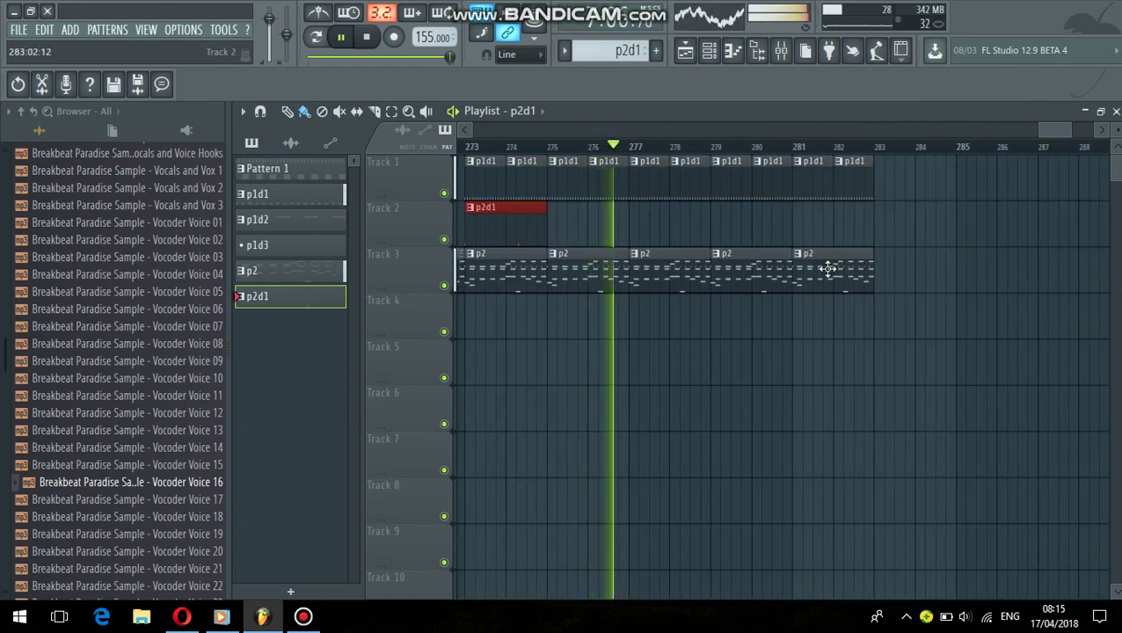
pyautogui.click(828, 268)
pyautogui.click(879, 261)
pyautogui.moveTo(959, 276); pyautogui.dragTo(1109, 272)
pyautogui.click(695, 181)
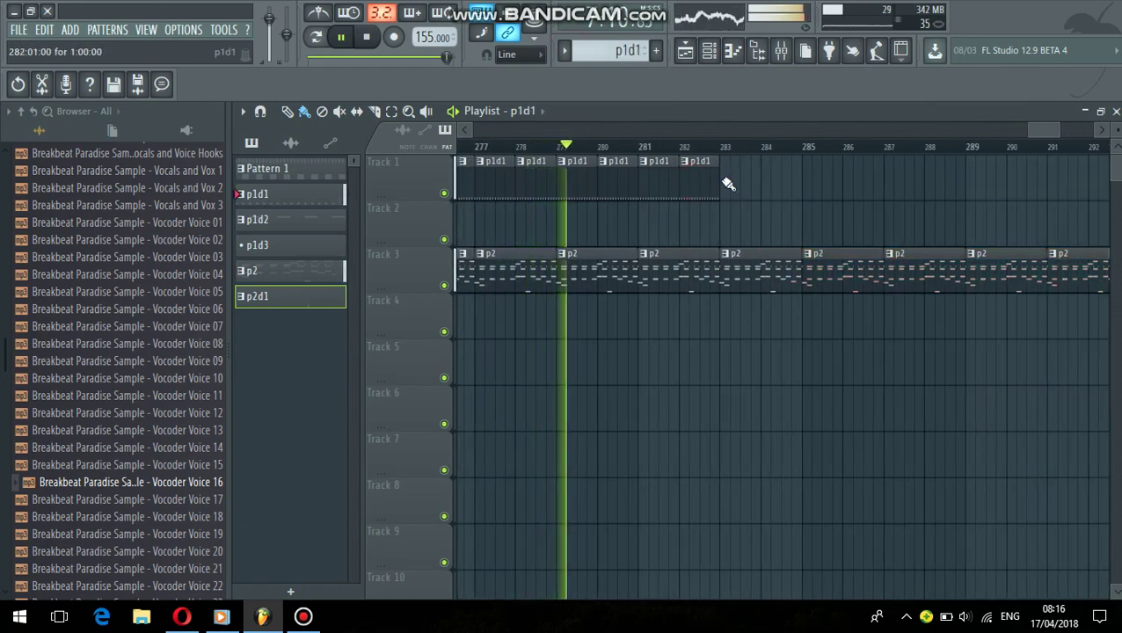
pyautogui.moveTo(726, 182)
pyautogui.mouseDown()
pyautogui.moveTo(998, 251)
pyautogui.moveTo(1110, 263)
pyautogui.moveTo(960, 301)
pyautogui.mouseUp()
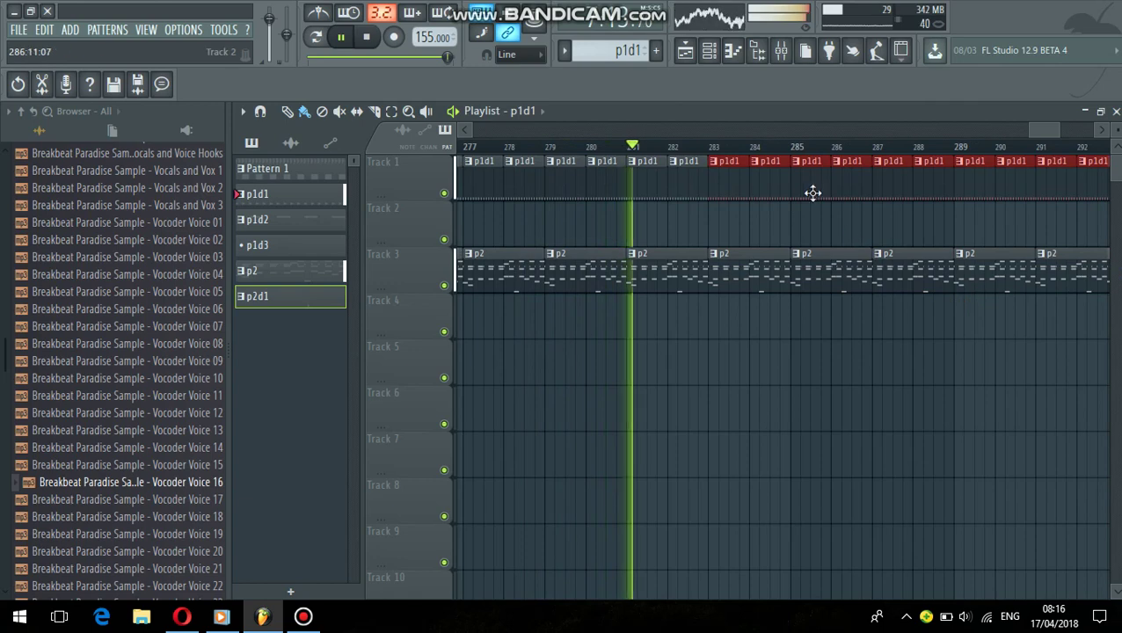
# - Check pattern p2 in the channel rack, and extend the p2 clips on Track 3 and the p1d1 clips on Track 1 from bar 293
pyautogui.click(710, 51)
pyautogui.click(565, 51)
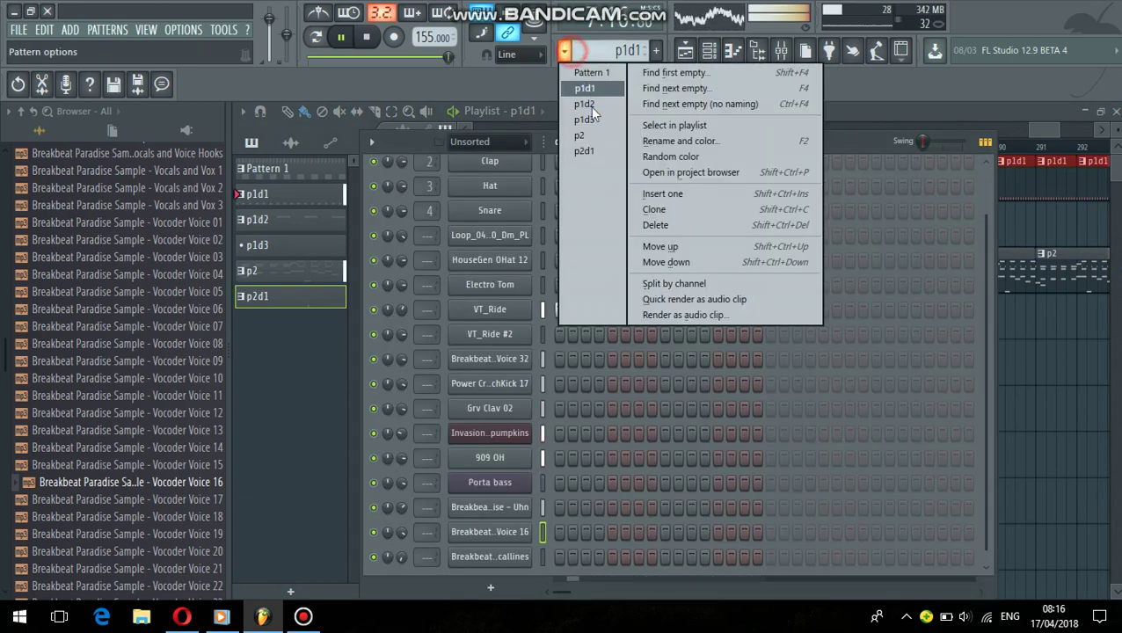
pyautogui.click(585, 135)
pyautogui.scroll(2, 523, 333)
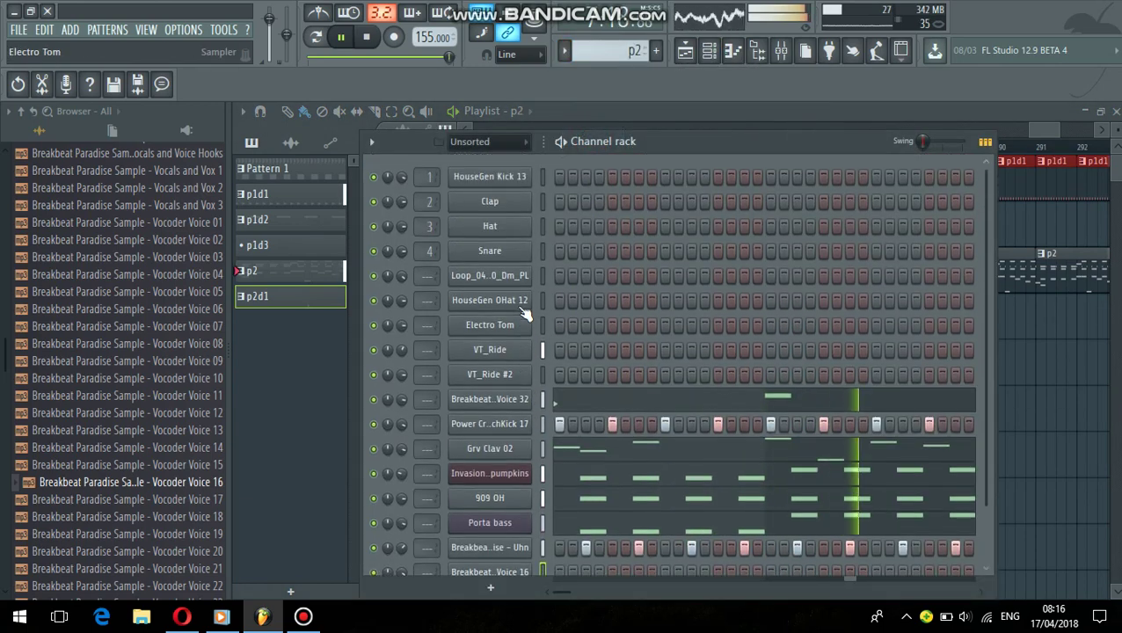
pyautogui.click(1074, 347)
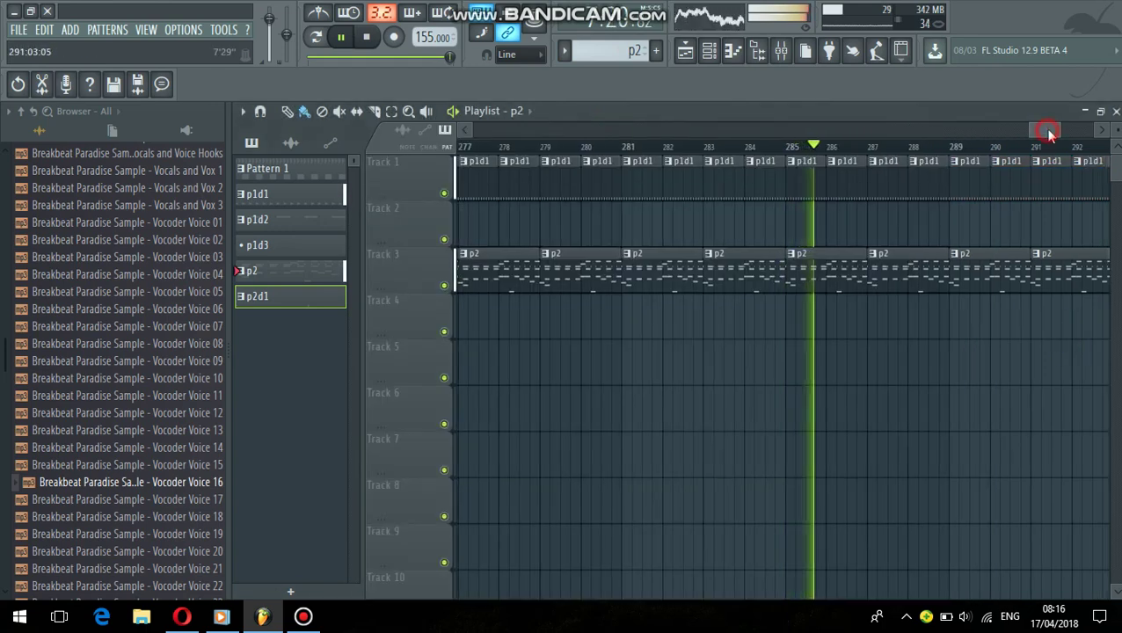
pyautogui.moveTo(898, 257); pyautogui.dragTo(1106, 260)
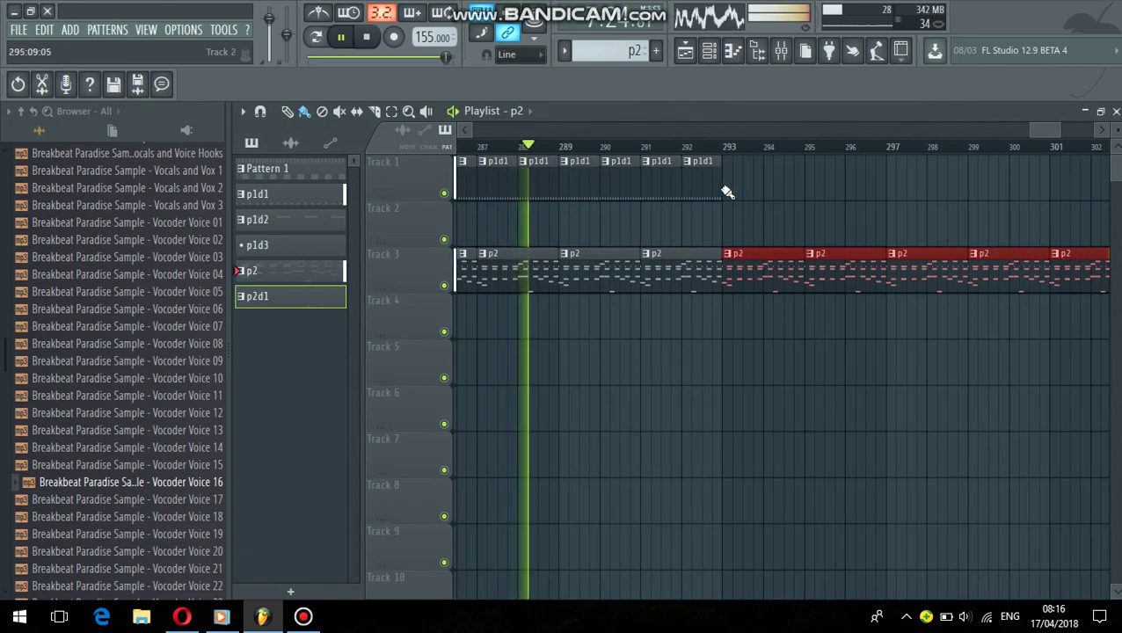
pyautogui.click(714, 180)
pyautogui.moveTo(729, 173); pyautogui.dragTo(1104, 179)
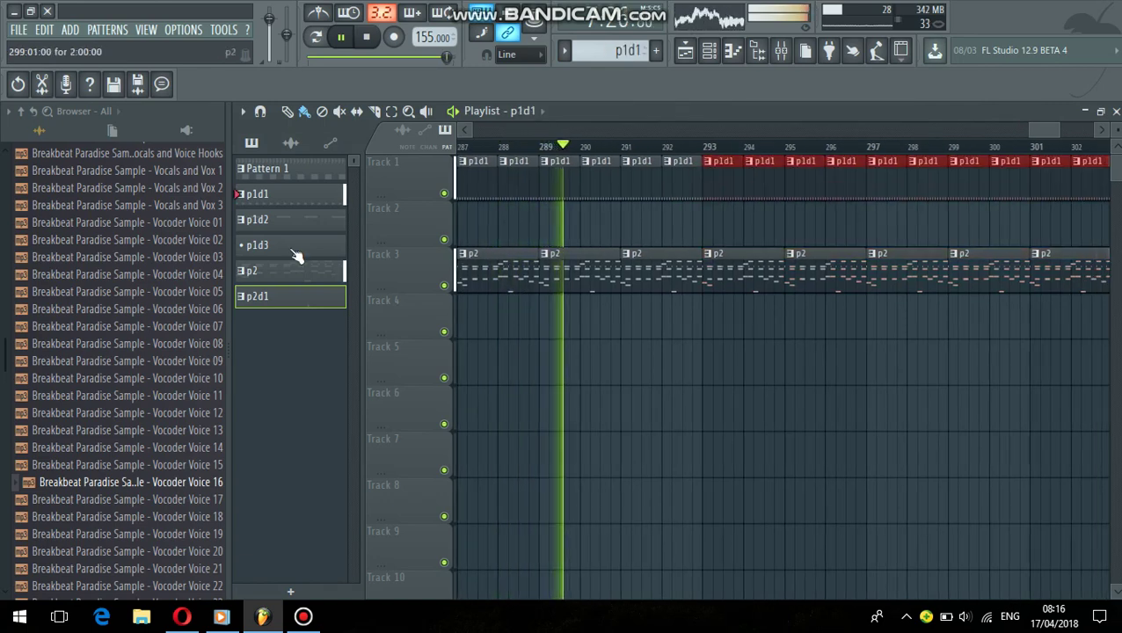
# - Find VT_Crash among the recent files and try it on Track 2 just before bar 297
pyautogui.click(5, 182)
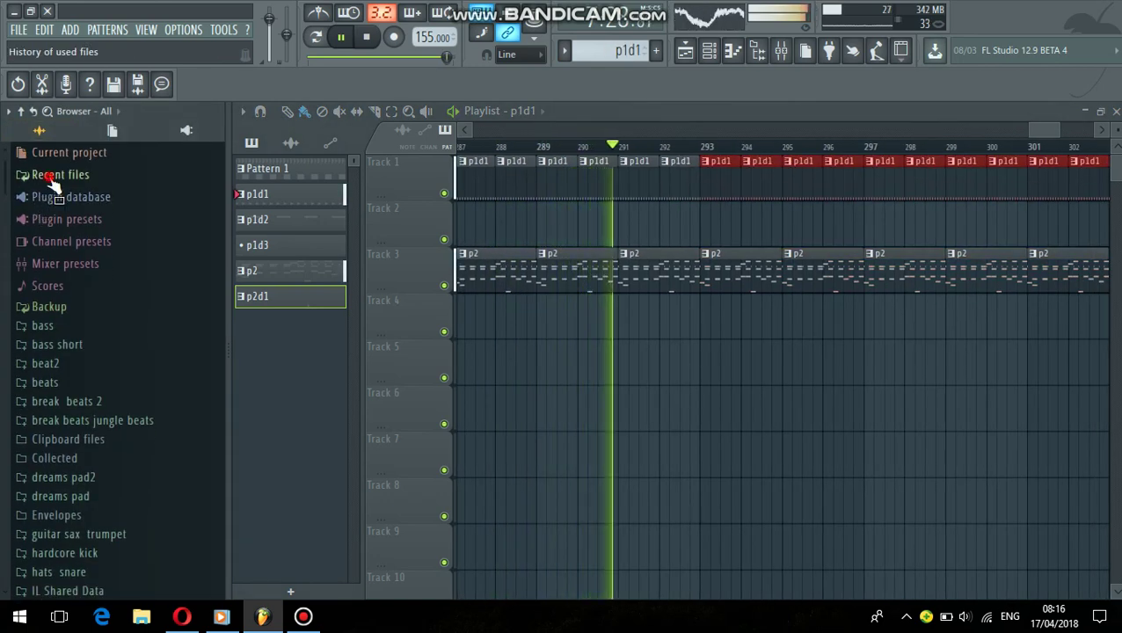
pyautogui.click(50, 180)
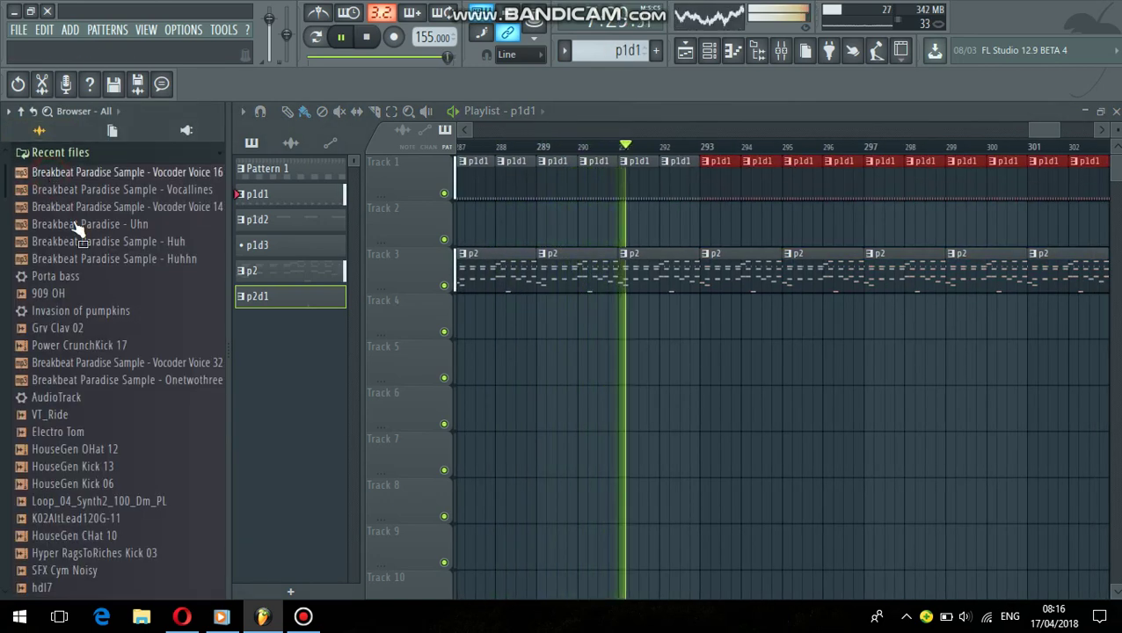
pyautogui.click(79, 518)
pyautogui.scroll(-4, 106, 482)
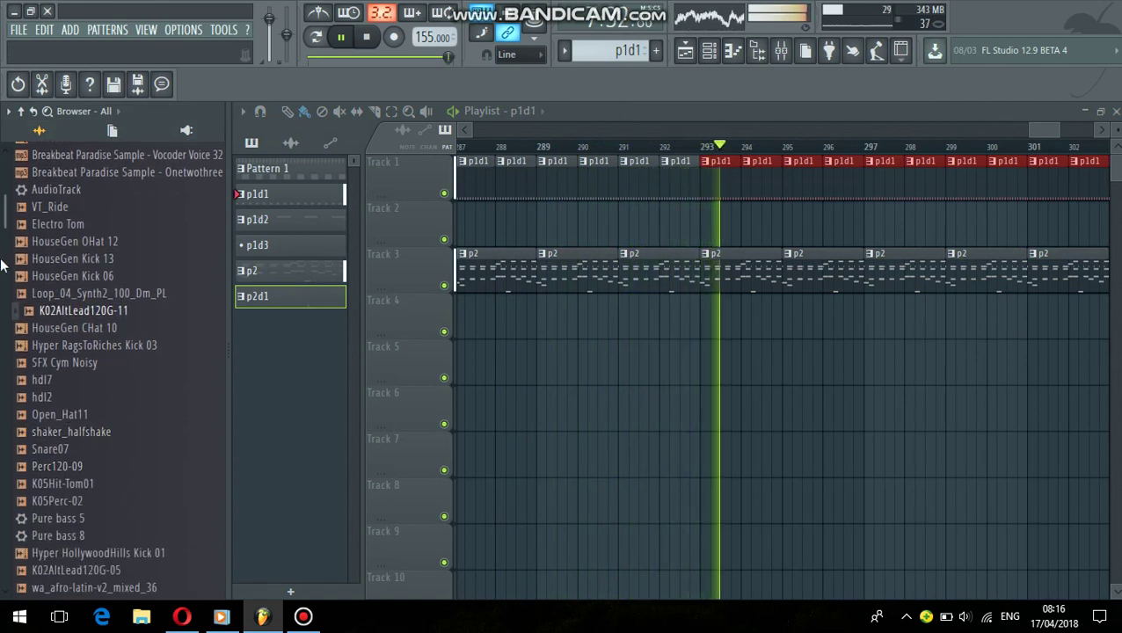
pyautogui.scroll(-4, 4, 253)
pyautogui.scroll(-3, 18, 282)
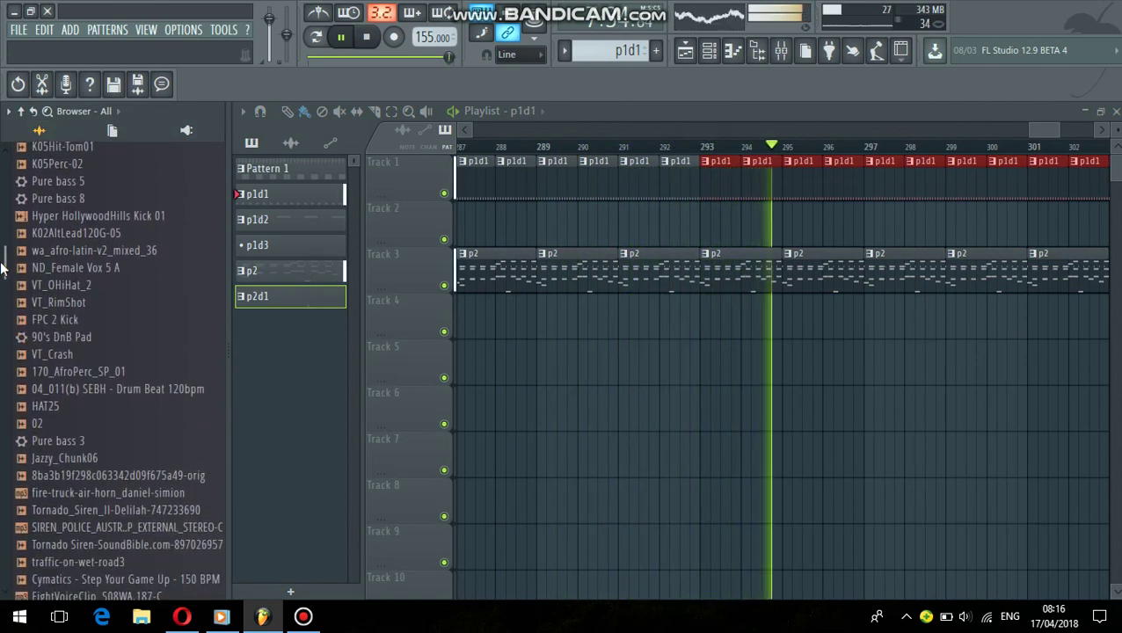
pyautogui.moveTo(41, 320); pyautogui.dragTo(861, 231)
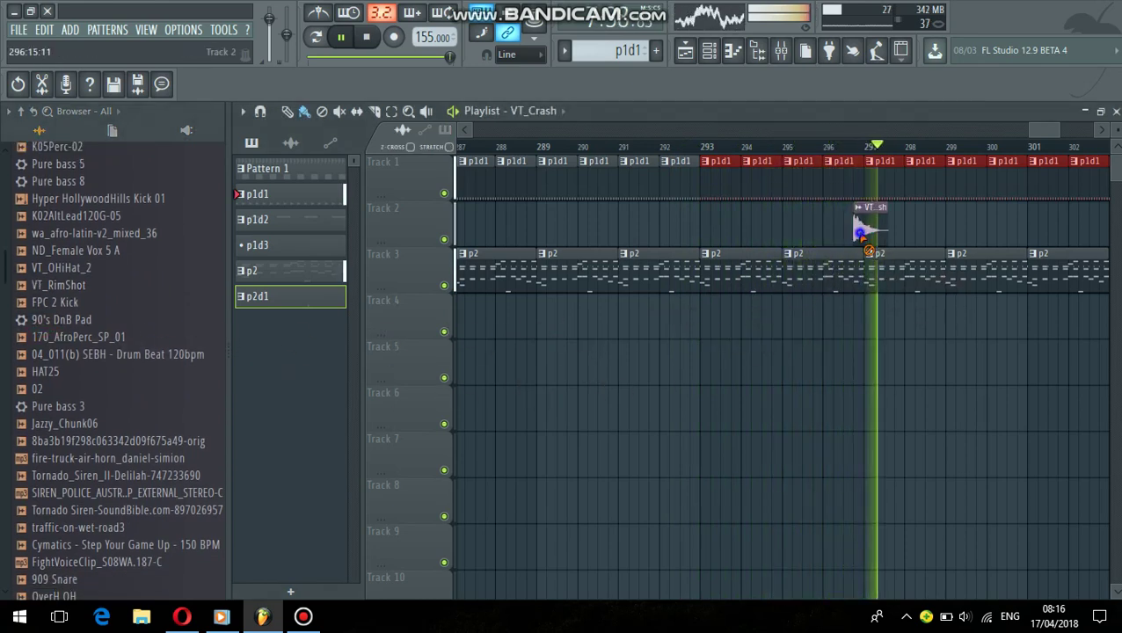
# - Extend the p2 clips on Track 3 up to bar 315 and the p1d1 clips on Track 1 from bar 304 to bar 314
pyautogui.moveTo(1044, 129); pyautogui.dragTo(1062, 129)
pyautogui.moveTo(689, 269)
pyautogui.mouseDown()
pyautogui.moveTo(921, 295)
pyautogui.moveTo(1103, 268)
pyautogui.moveTo(843, 233)
pyautogui.mouseUp()
pyautogui.click(637, 174)
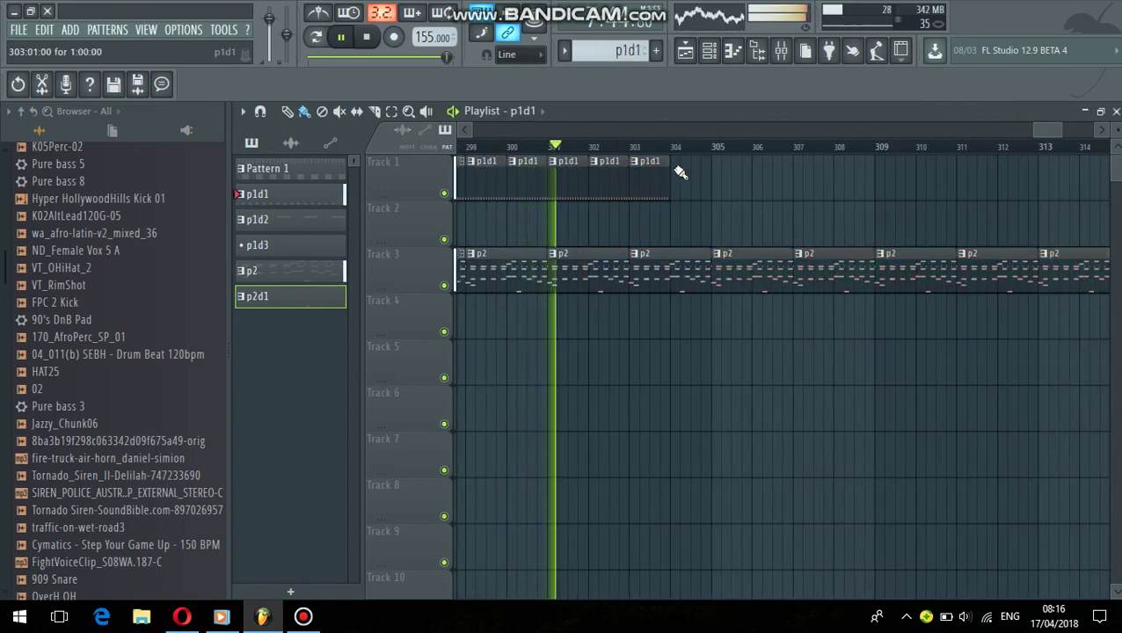
pyautogui.moveTo(675, 167)
pyautogui.mouseDown()
pyautogui.moveTo(966, 241)
pyautogui.moveTo(1059, 230)
pyautogui.mouseUp()
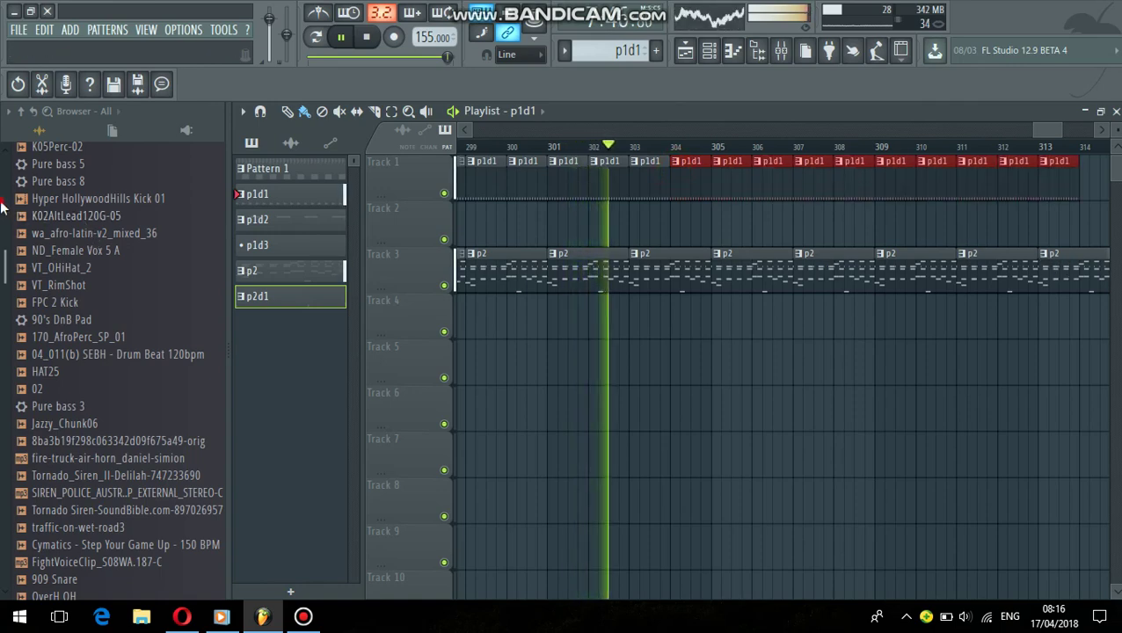
# - Place the VT_Crash sample from the recent files on Track 4 at bar 307
pyautogui.moveTo(4, 262); pyautogui.dragTo(2, 168)
pyautogui.moveTo(44, 199); pyautogui.dragTo(794, 327)
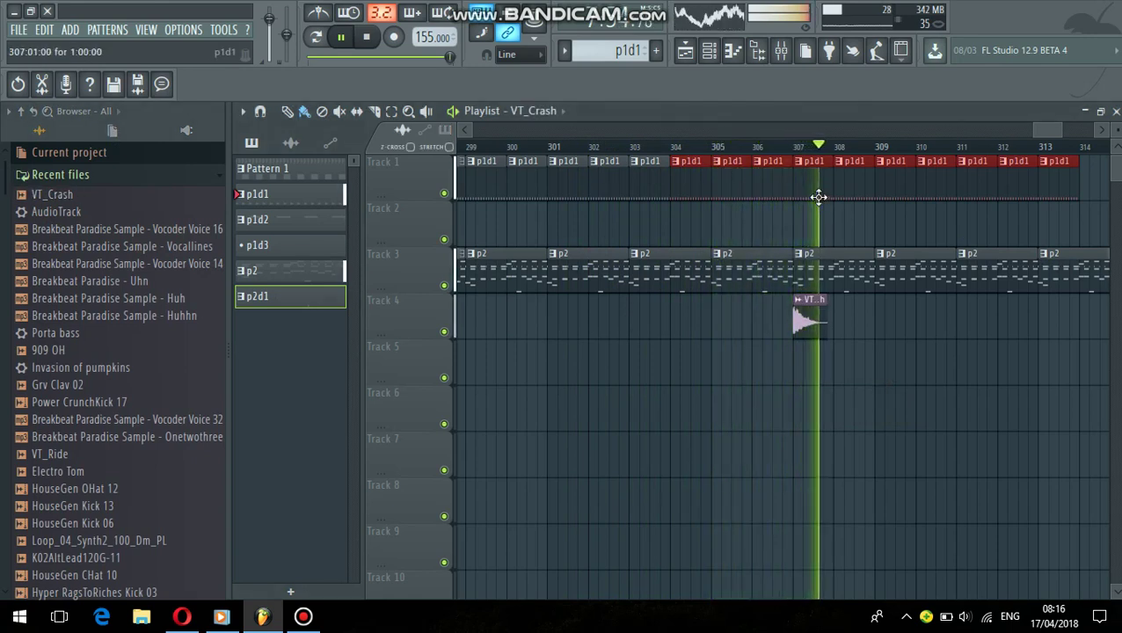
# - Delete the p1d1 clips on Track 1 from bar 307 to bar 314 and the VT_Crash clip on Track 4
pyautogui.moveTo(812, 192)
pyautogui.mouseDown()
pyautogui.moveTo(1090, 203)
pyautogui.moveTo(1064, 189)
pyautogui.mouseUp()
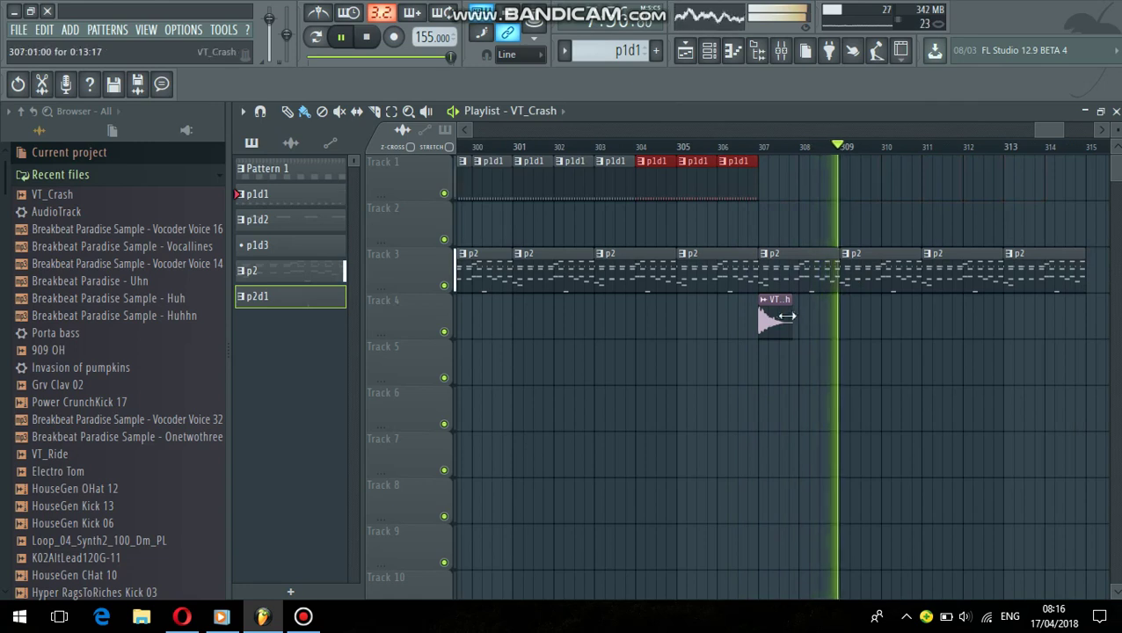
pyautogui.rightClick(780, 321)
# - Pick up pattern p2 and extend its clips along Track 3 from bar 315 to bar 327
pyautogui.click(1014, 281)
pyautogui.moveTo(1052, 130); pyautogui.dragTo(1071, 141)
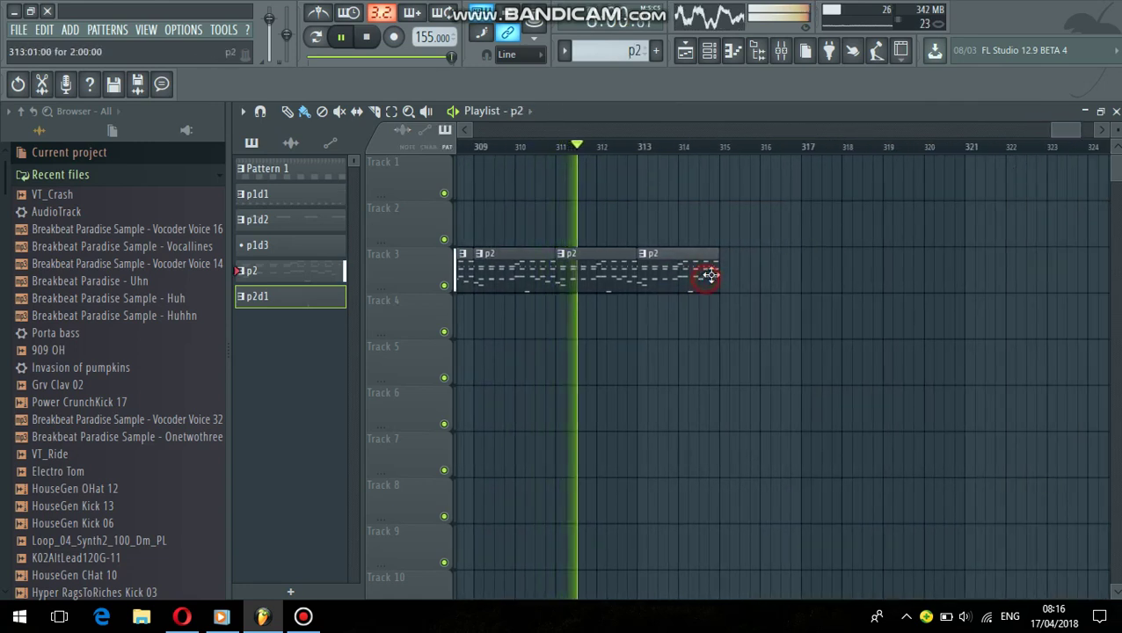
pyautogui.moveTo(729, 269)
pyautogui.mouseDown()
pyautogui.moveTo(1099, 352)
pyautogui.moveTo(1109, 375)
pyautogui.mouseUp()
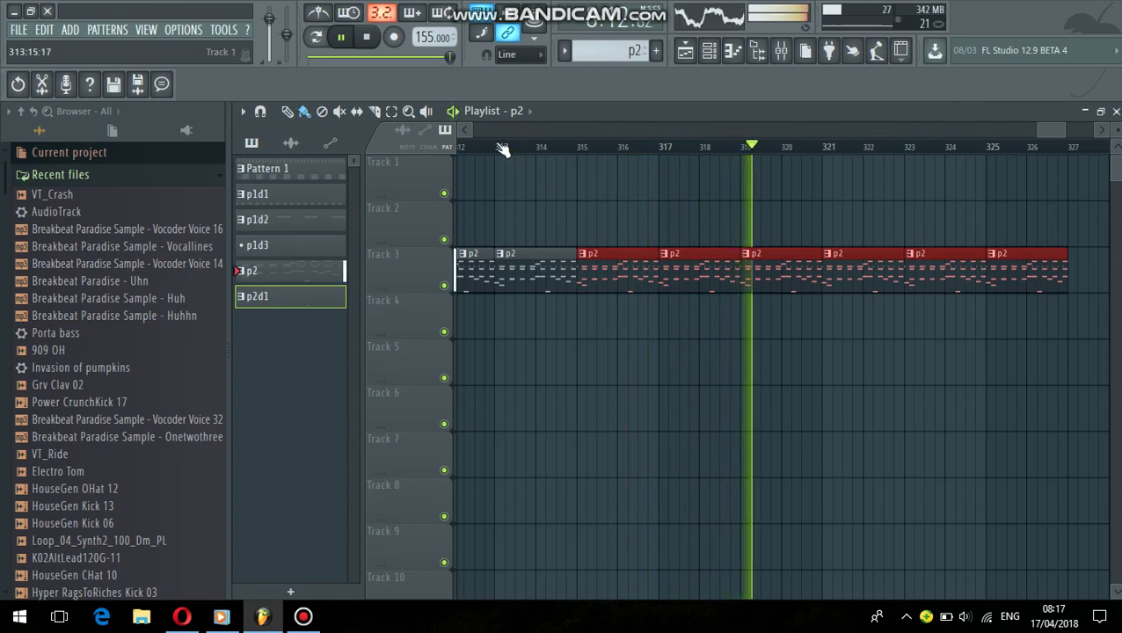
# - Stop playback and delete the p2 clips on Track 3 from bar 319 to bar 327
pyautogui.click(453, 112)
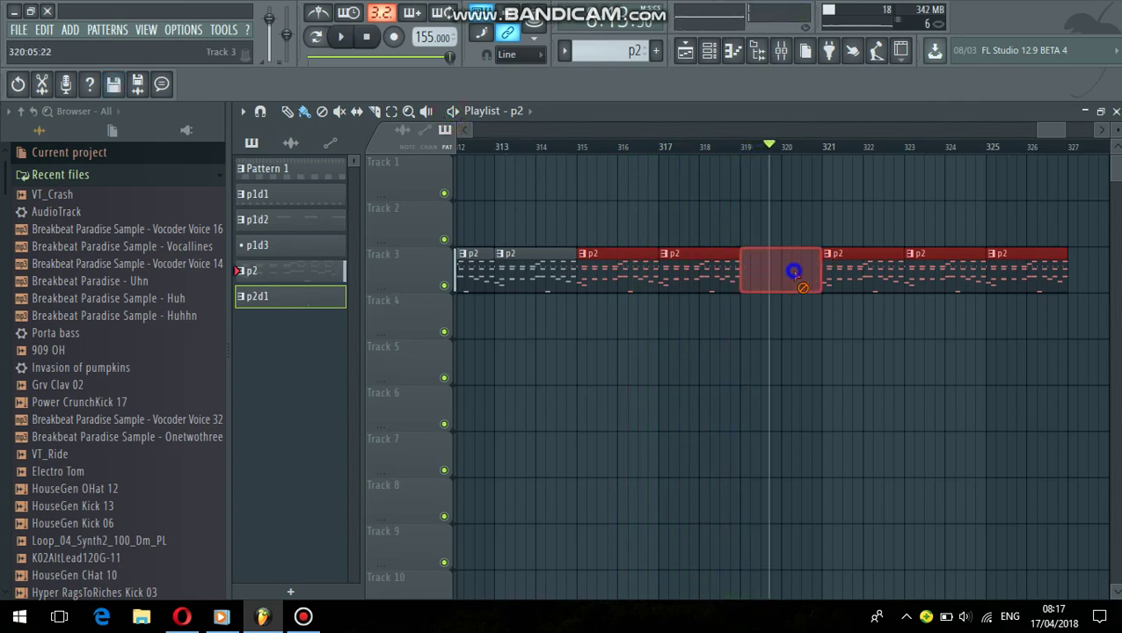
pyautogui.rightClick(863, 273)
pyautogui.rightClick(945, 272)
pyautogui.rightClick(1020, 272)
# - Select pattern p2d1 and place one clip of it on Track 2 at bar 319
pyautogui.click(564, 54)
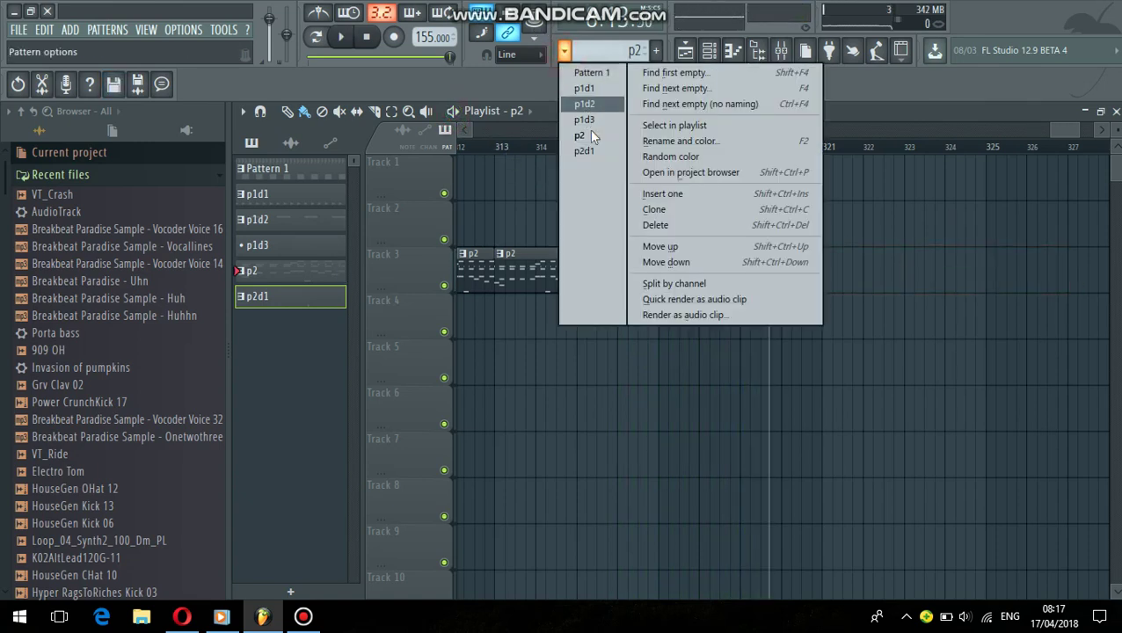
pyautogui.click(583, 151)
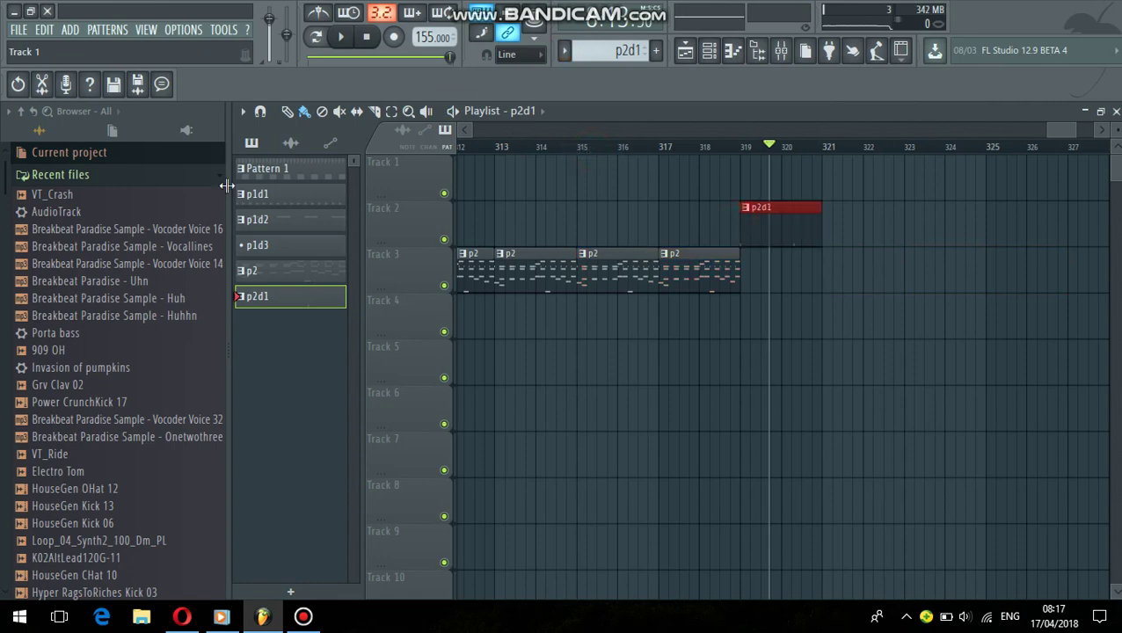
# - Open the "sound efect" sample folder and audition effects such as echo loops, car, siren, fire truck and in-the-bus sounds
pyautogui.moveTo(3, 183); pyautogui.dragTo(2, 512)
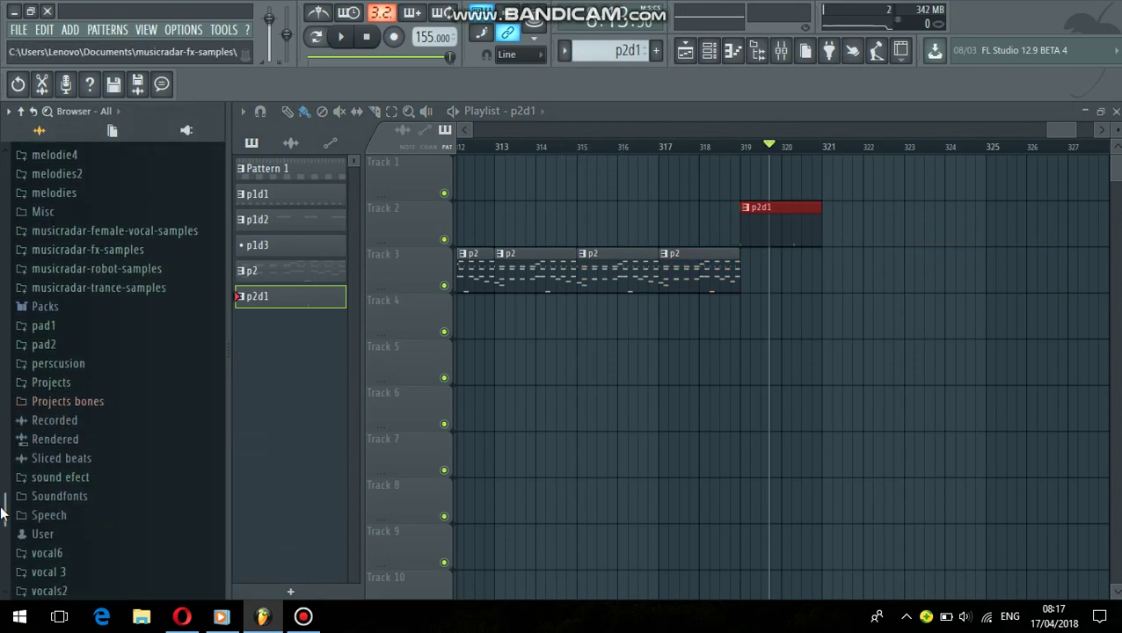
pyautogui.click(49, 481)
pyautogui.click(49, 481)
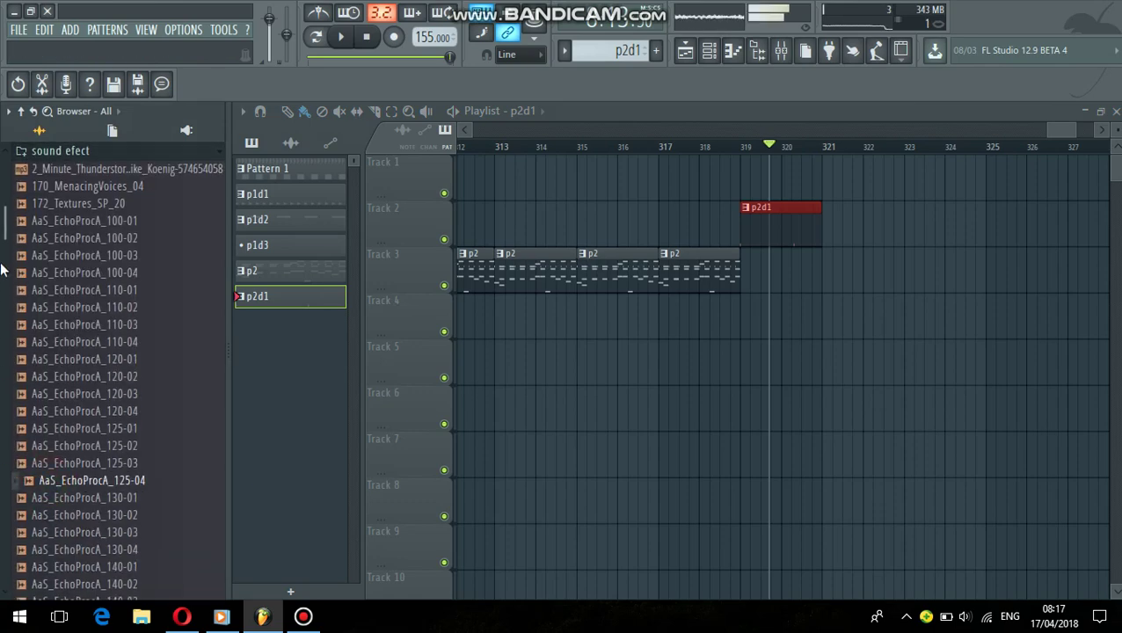
pyautogui.moveTo(3, 233); pyautogui.dragTo(4, 426)
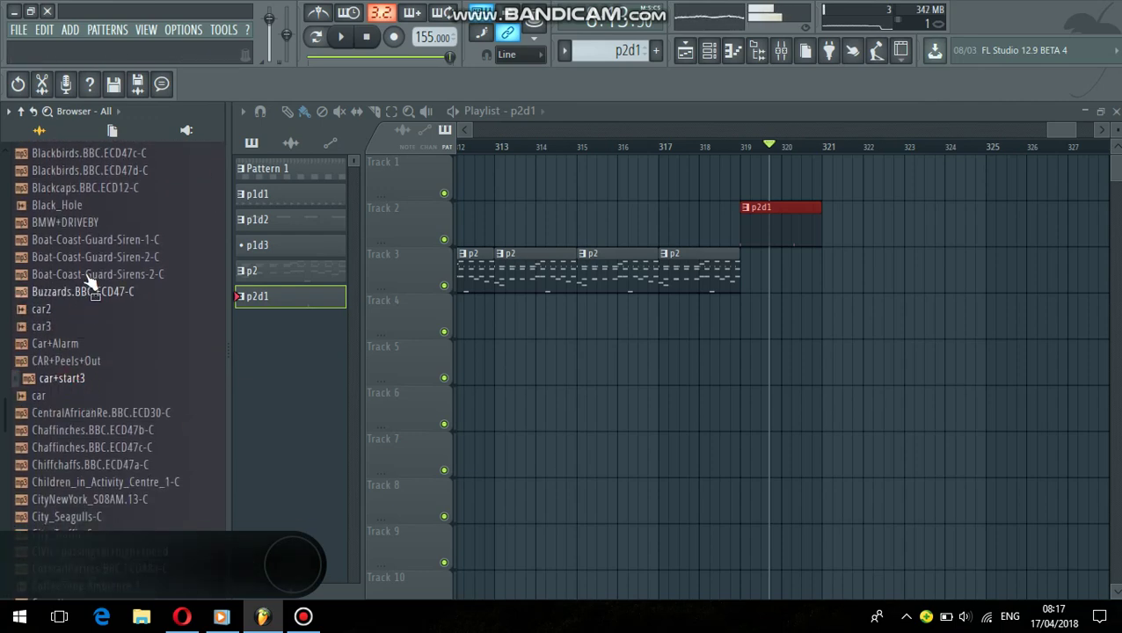
pyautogui.scroll(-3, 88, 369)
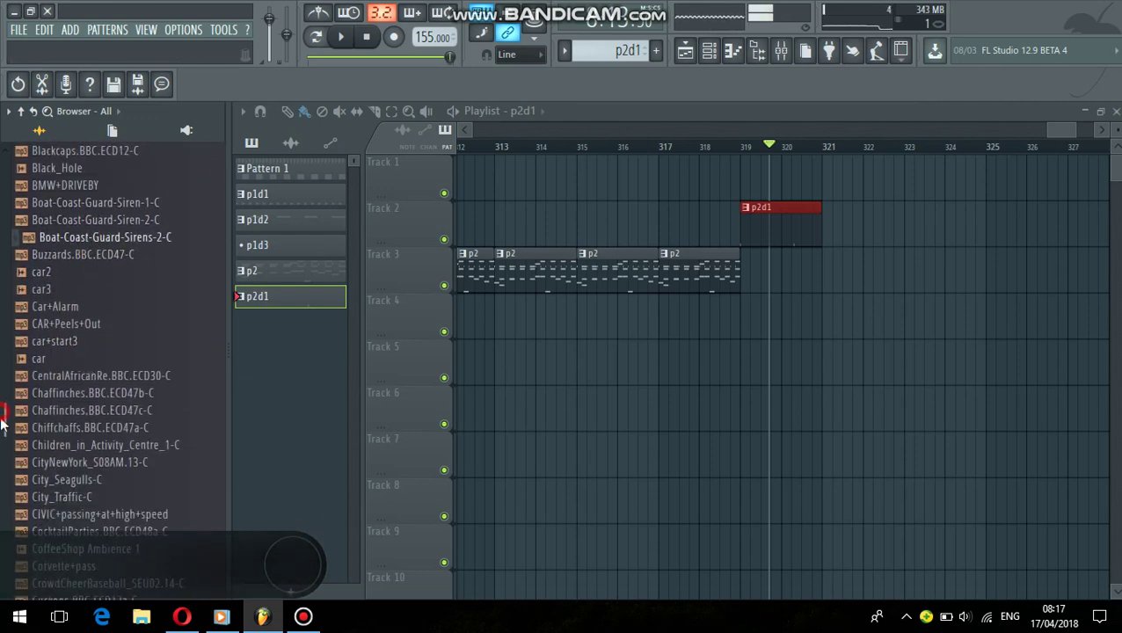
pyautogui.click(93, 417)
pyautogui.moveTo(2, 437); pyautogui.dragTo(3, 452)
pyautogui.click(120, 420)
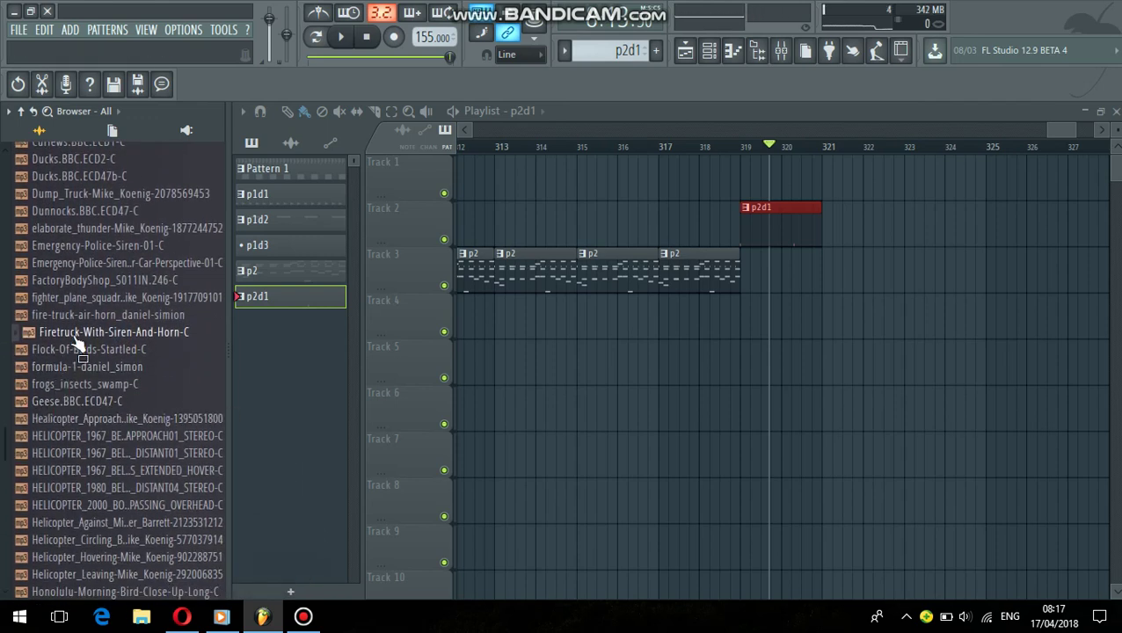
pyautogui.click(69, 384)
pyautogui.moveTo(2, 448); pyautogui.dragTo(2, 466)
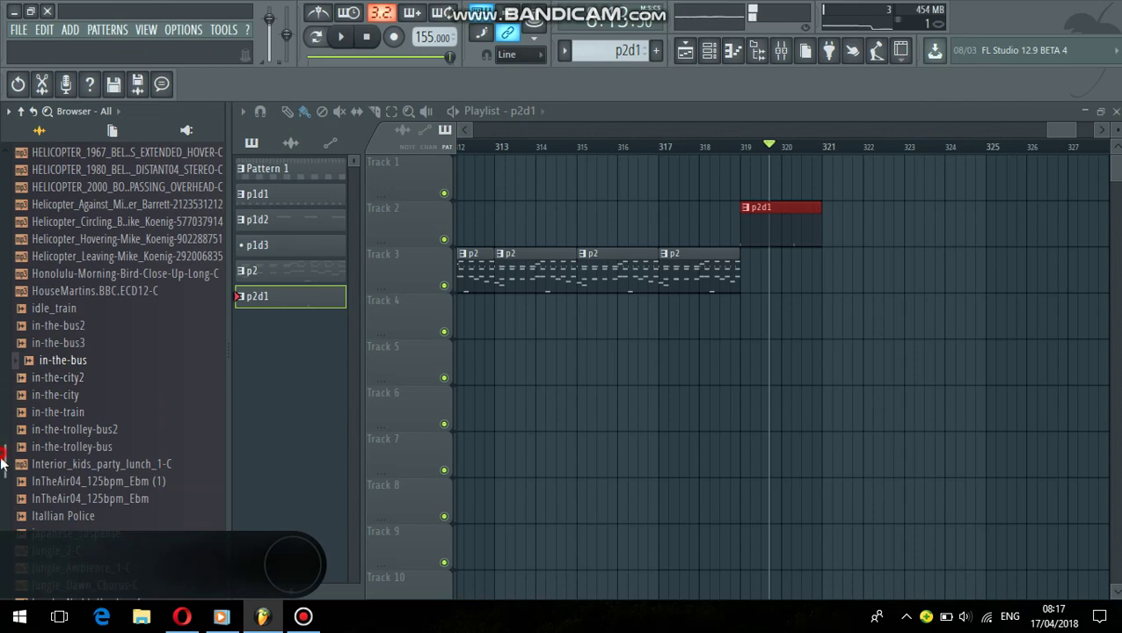
# - Find the StayOnBeat.com_ScratchSample21 sample and place it on Track 3 just after bar 320
pyautogui.moveTo(2, 458); pyautogui.dragTo(116, 186)
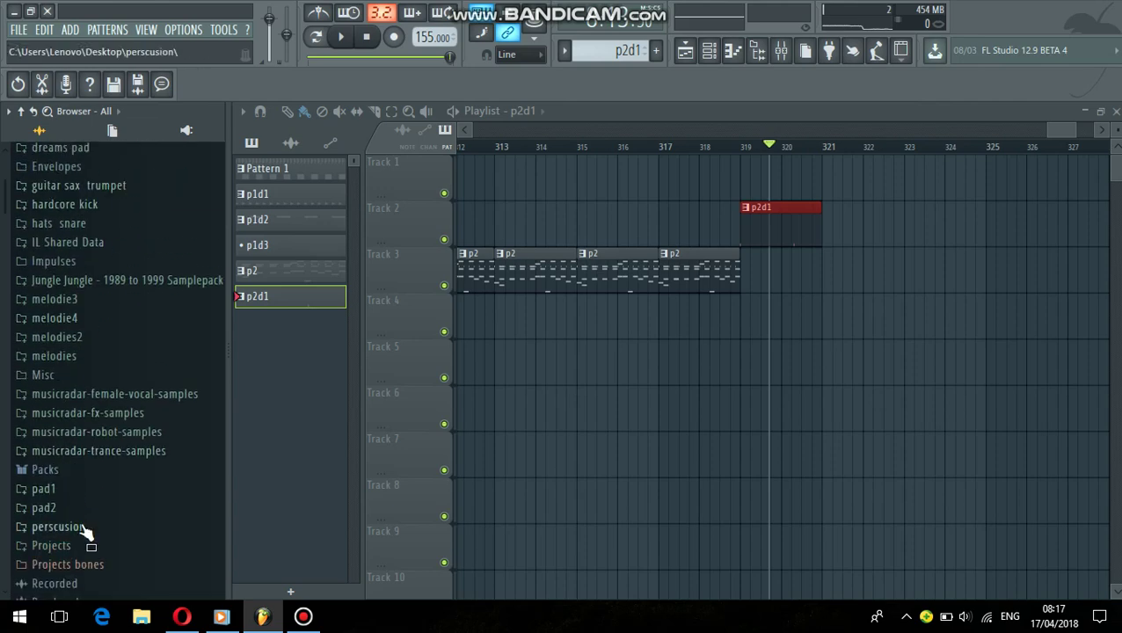
pyautogui.moveTo(2, 238); pyautogui.dragTo(2, 511)
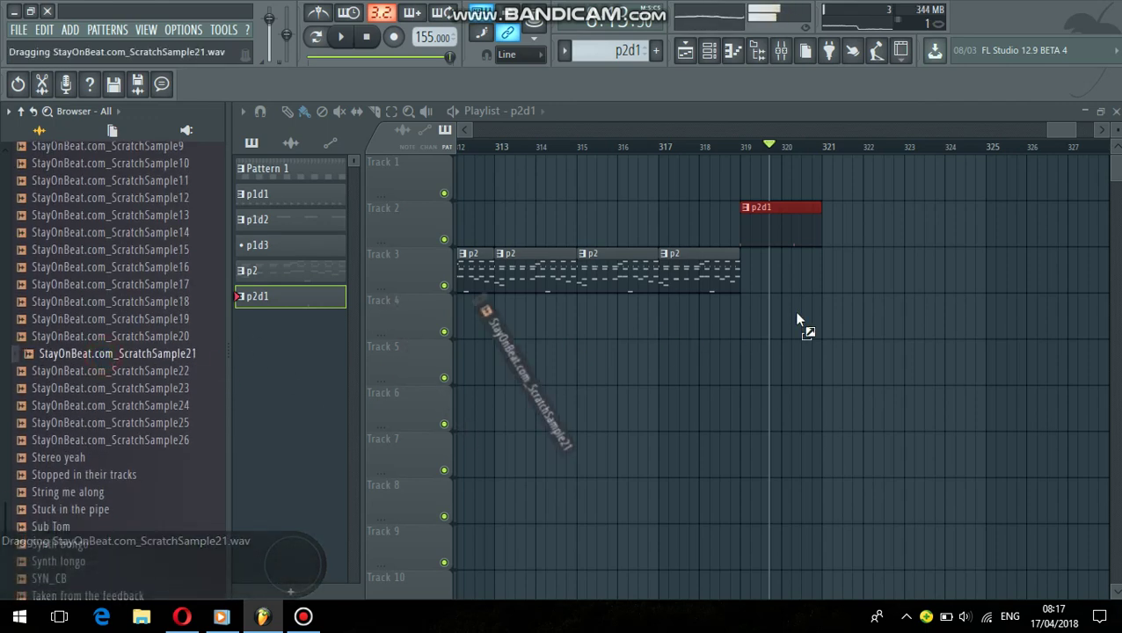
pyautogui.moveTo(796, 282); pyautogui.dragTo(801, 270)
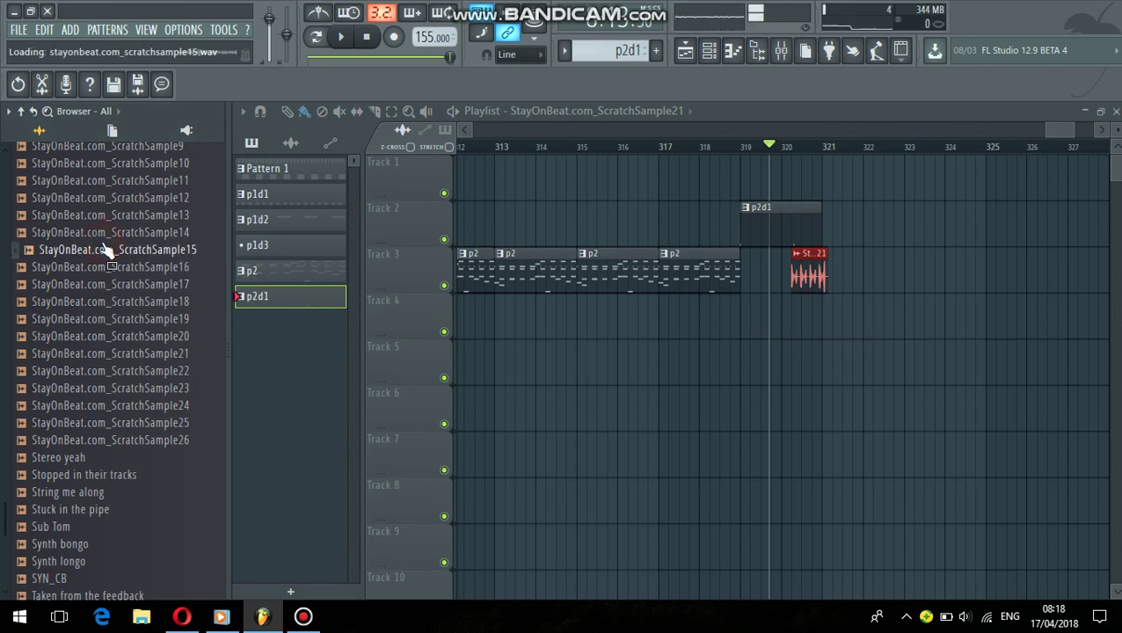
# - Create a new pattern named p2d2, then switch to p2d1 and back to p2d2 to show the unsorted channels
pyautogui.click(656, 52)
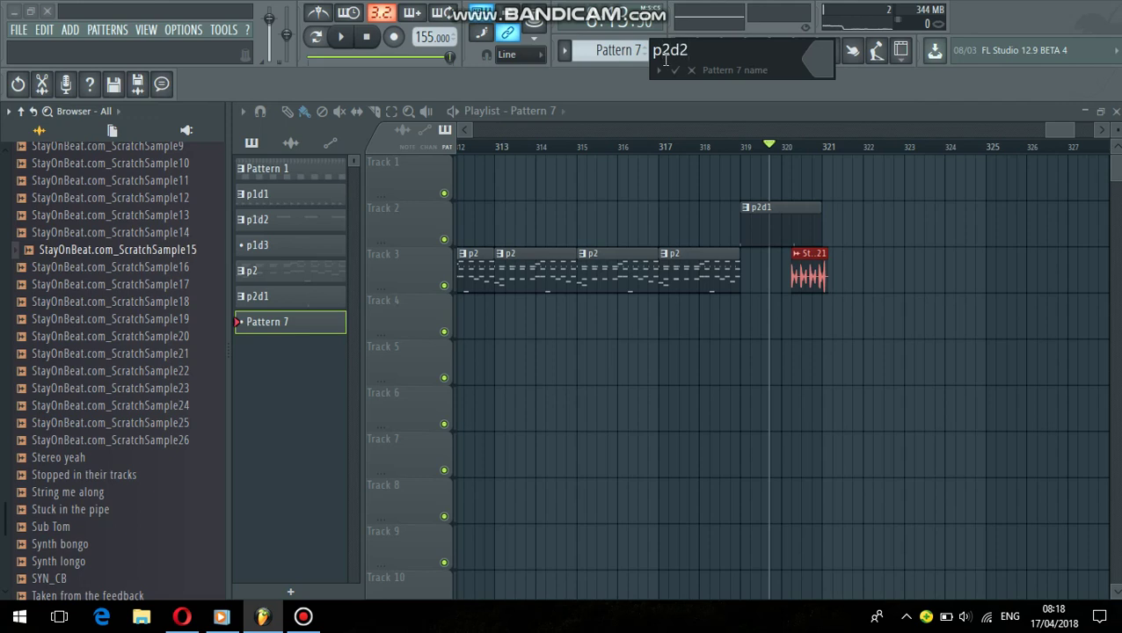
pyautogui.click(711, 53)
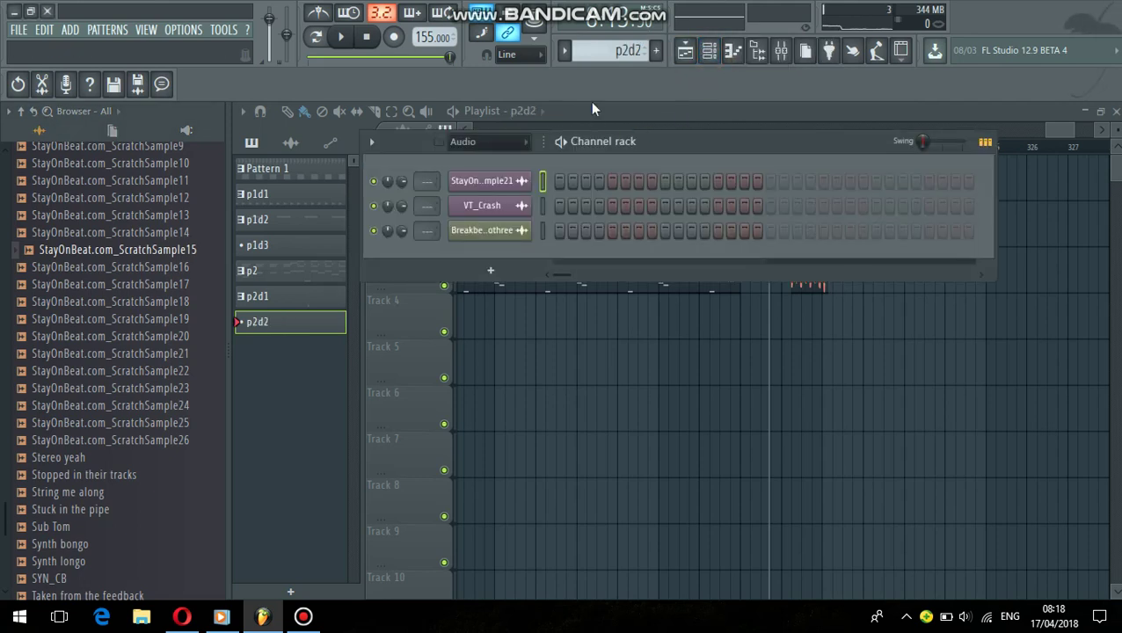
pyautogui.click(568, 51)
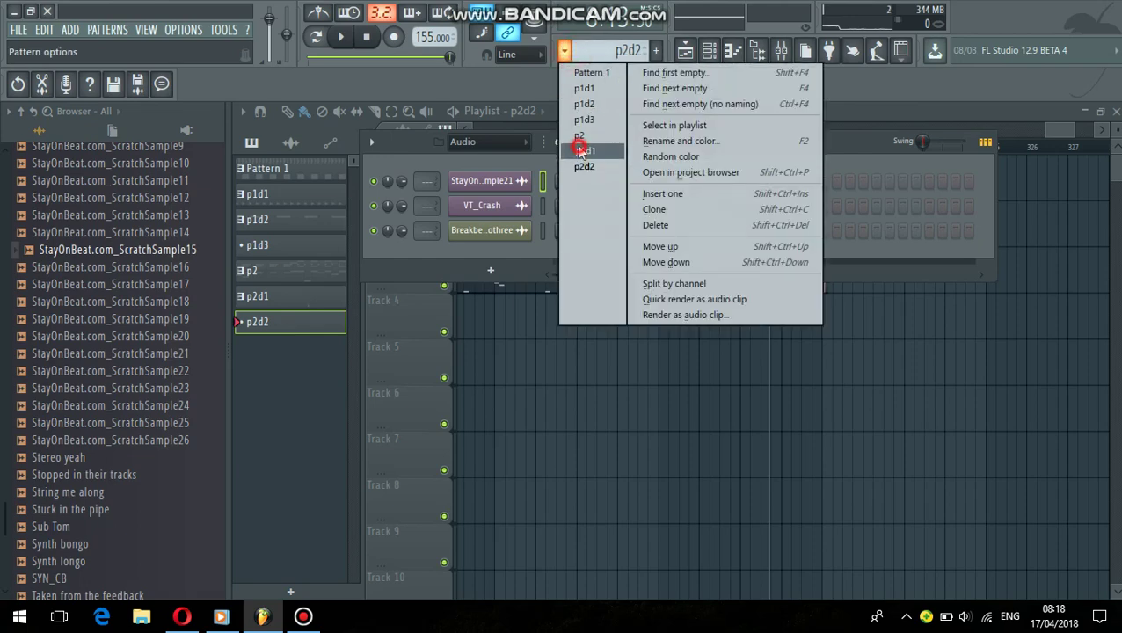
pyautogui.click(580, 150)
pyautogui.click(566, 51)
pyautogui.click(586, 168)
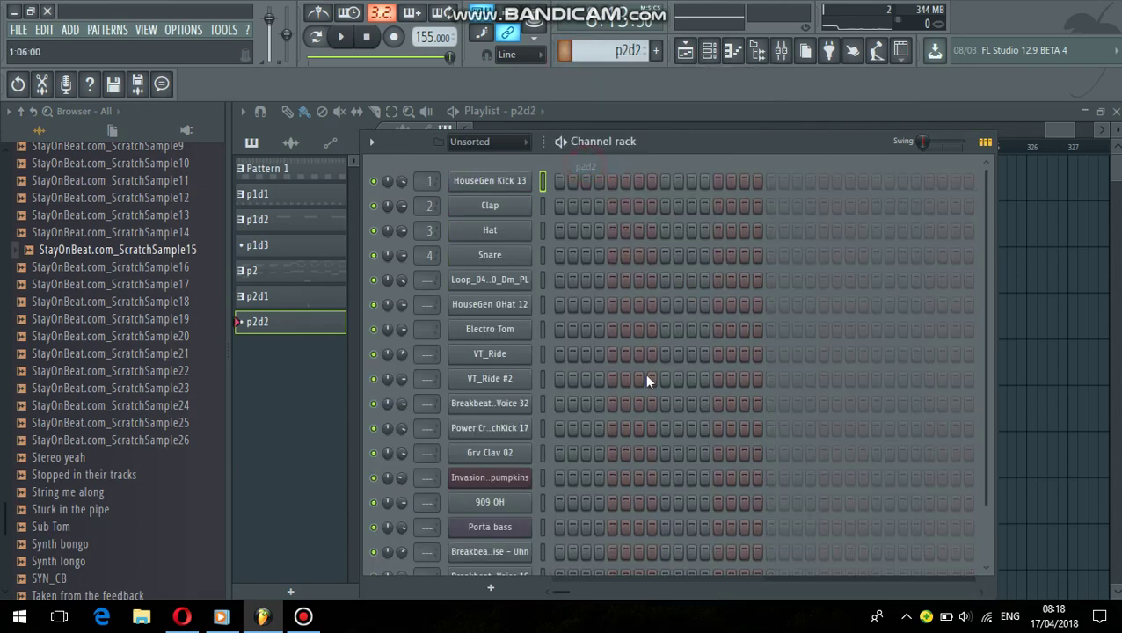
# - Add a G4 note at the start of bar 1 for the Breakbeat Paradise Sample - Vocoder Voice 16 channel
pyautogui.scroll(-1, 653, 406)
pyautogui.scroll(-1, 653, 417)
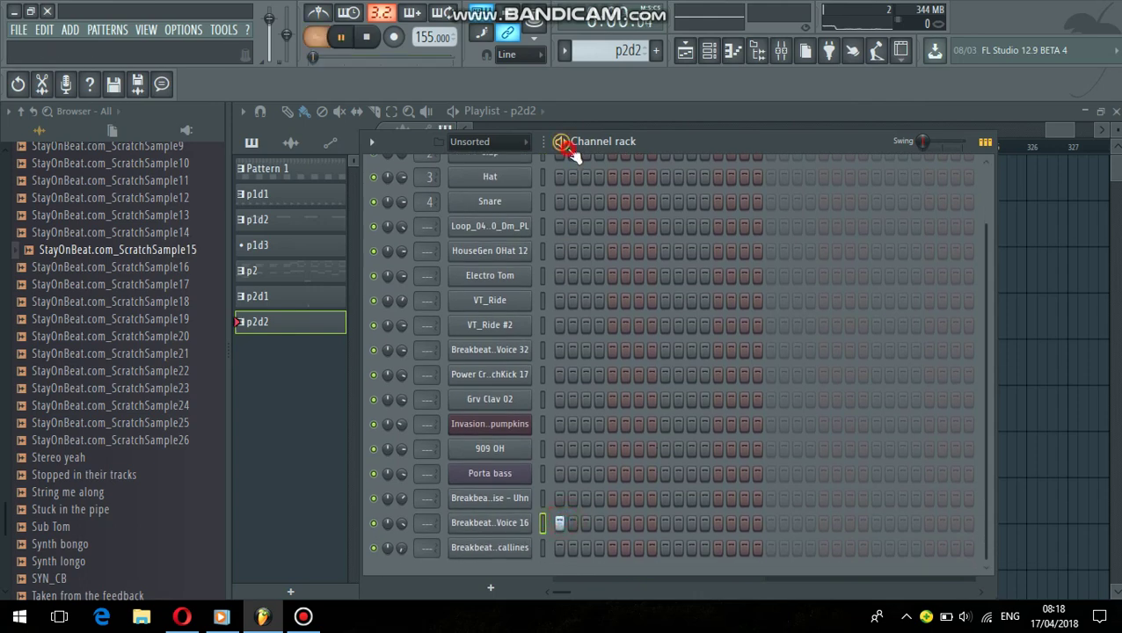
pyautogui.rightClick(510, 524)
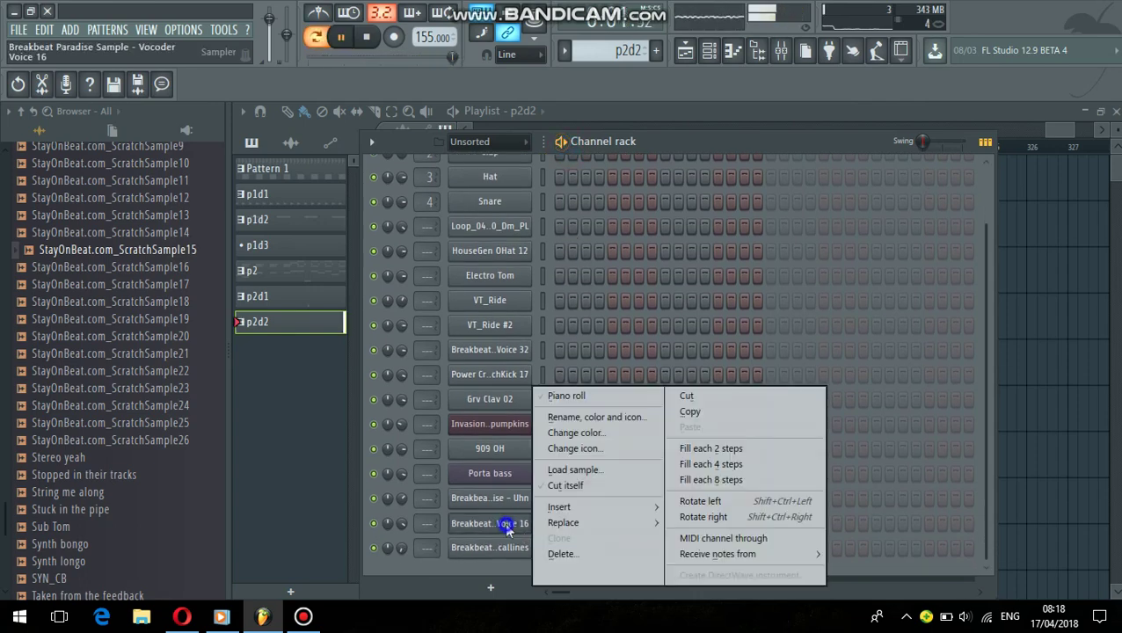
pyautogui.click(567, 397)
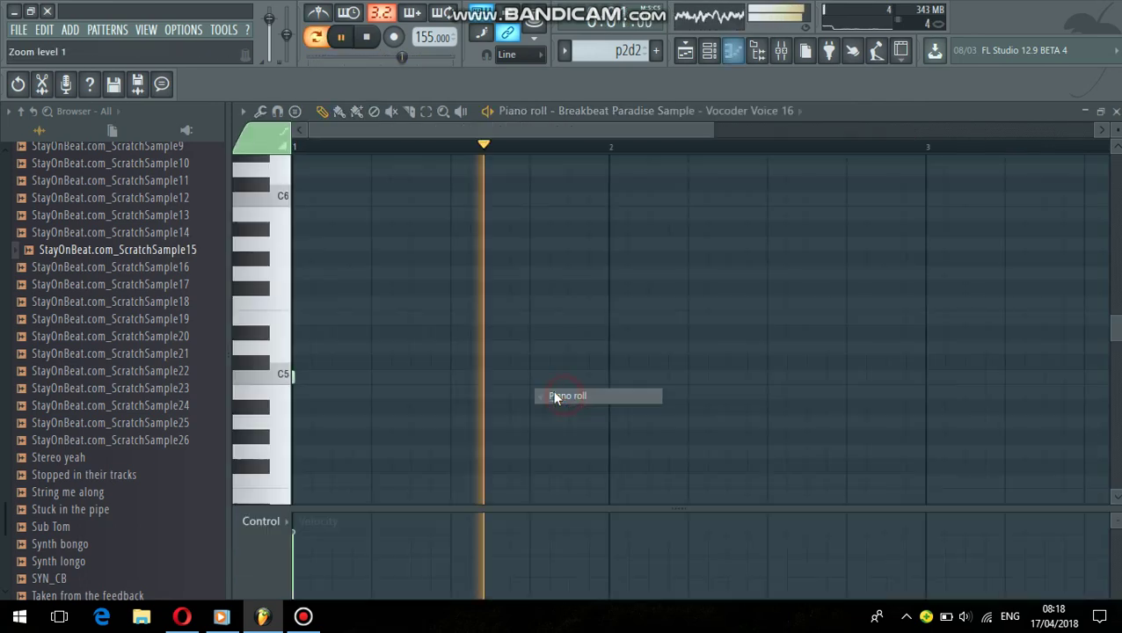
pyautogui.click(308, 451)
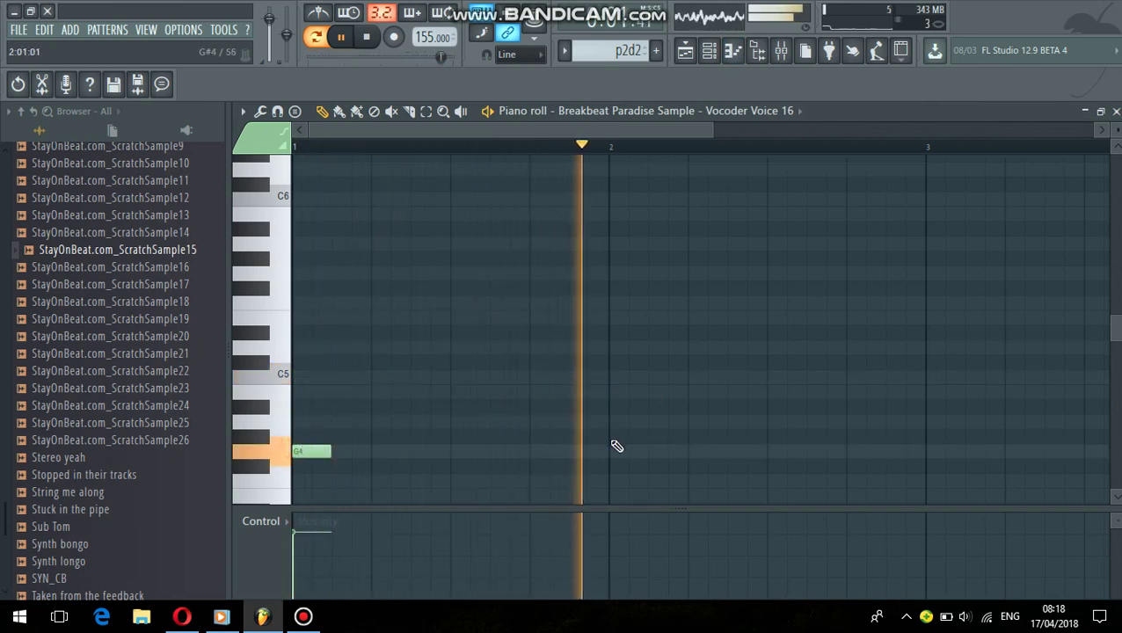
pyautogui.click(1116, 112)
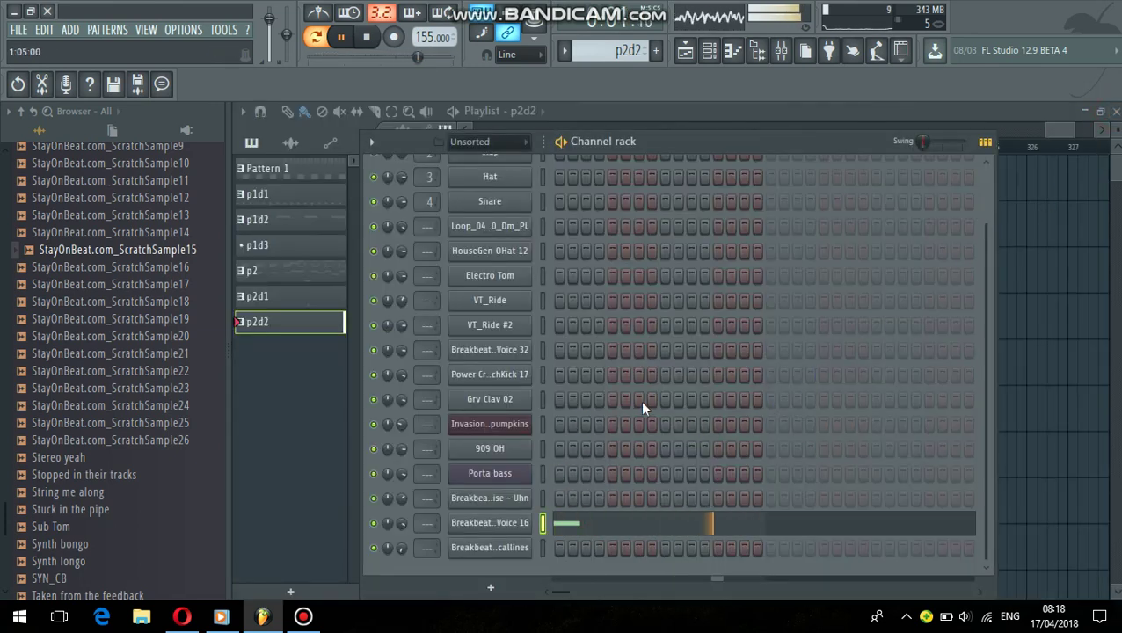
# - Try a Grv Clav 02 note near the end of bar 1, placing F#4 at step 16 and at step 15
pyautogui.click(757, 399)
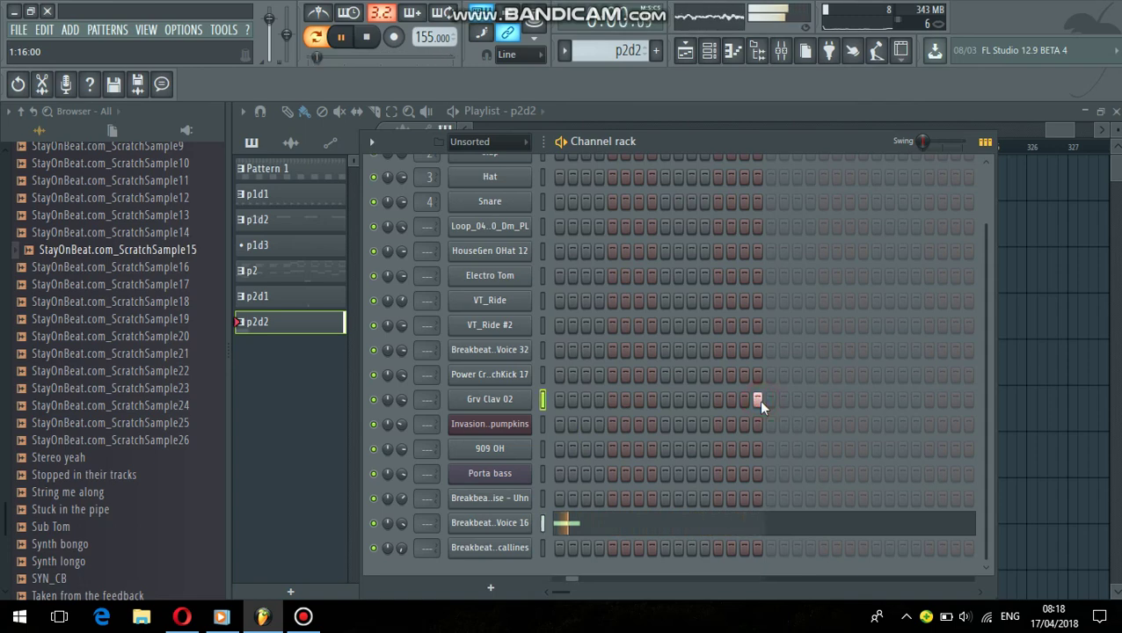
pyautogui.rightClick(522, 402)
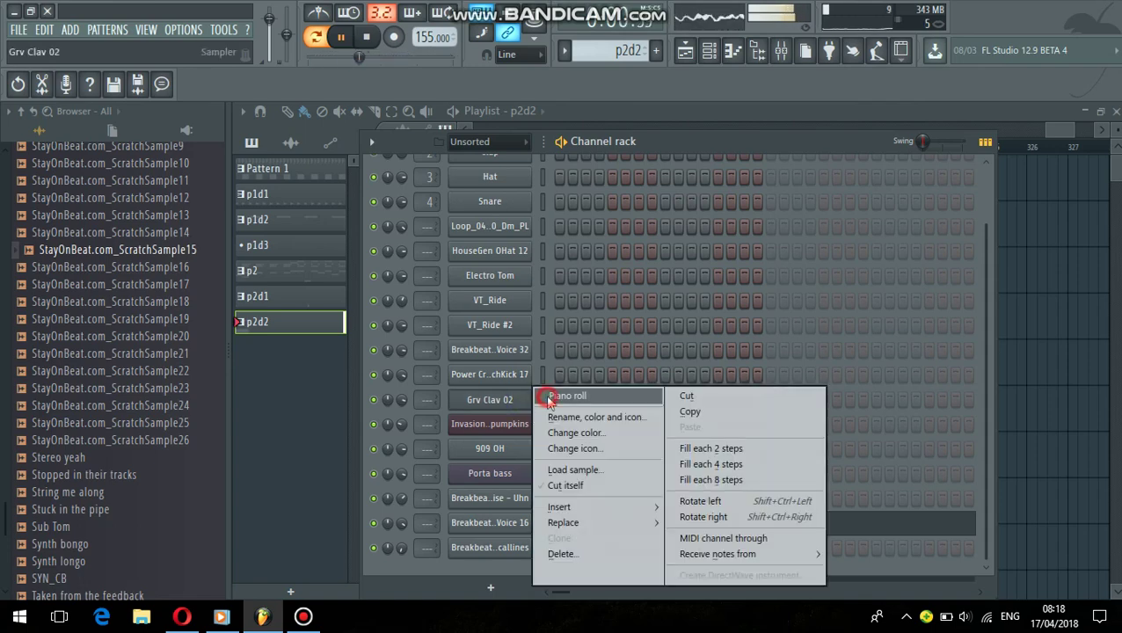
pyautogui.click(549, 399)
pyautogui.rightClick(590, 377)
pyautogui.click(587, 466)
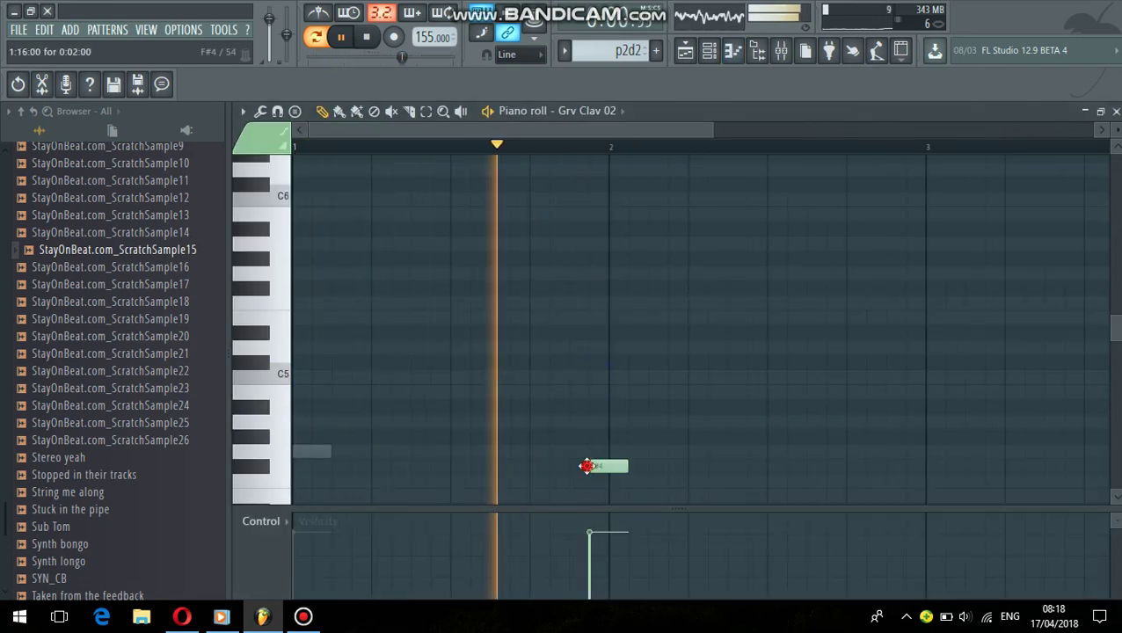
pyautogui.rightClick(593, 467)
pyautogui.click(574, 466)
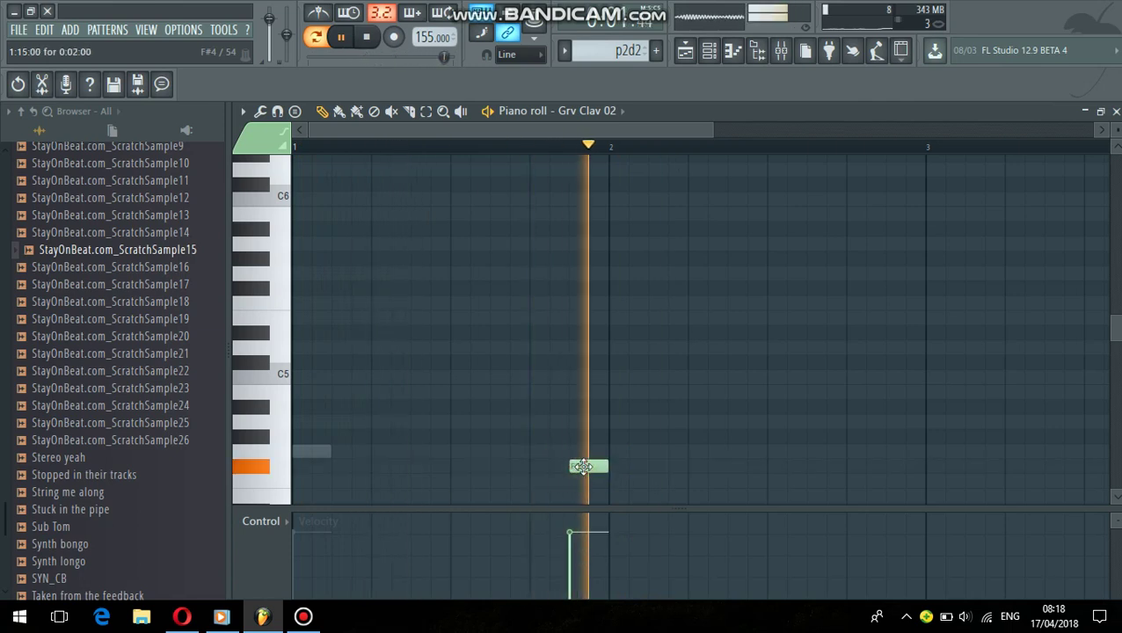
pyautogui.rightClick(583, 466)
# - Try lower Grv Clav 02 notes at step 15 of bar 1, first F#2 and then G#2 in its place
pyautogui.scroll(-8, 587, 473)
pyautogui.click(572, 466)
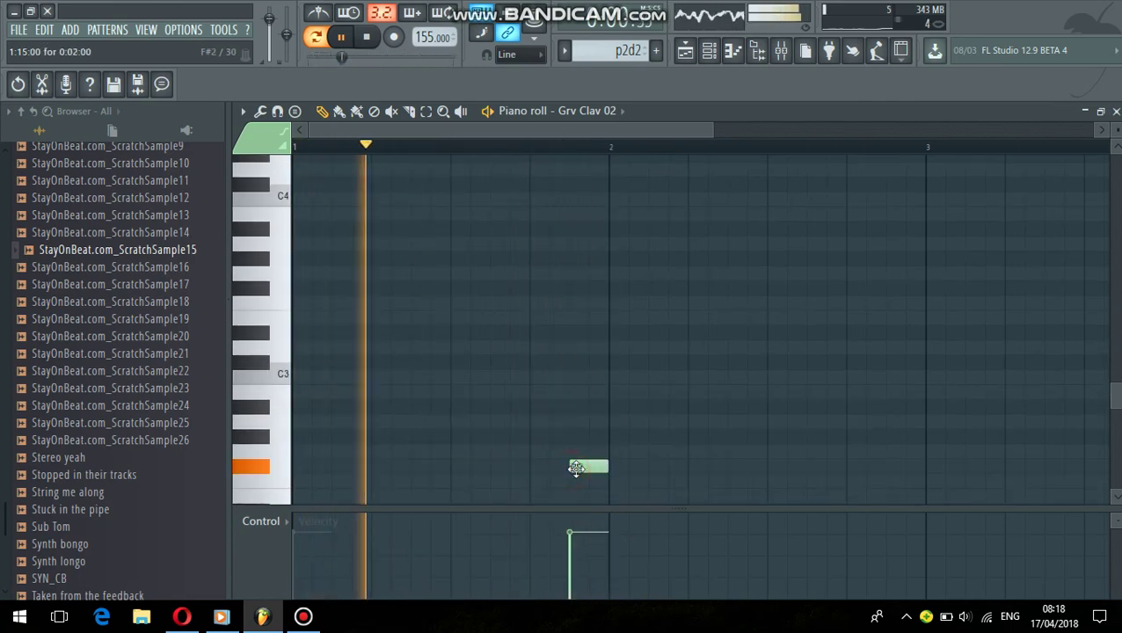
pyautogui.rightClick(576, 468)
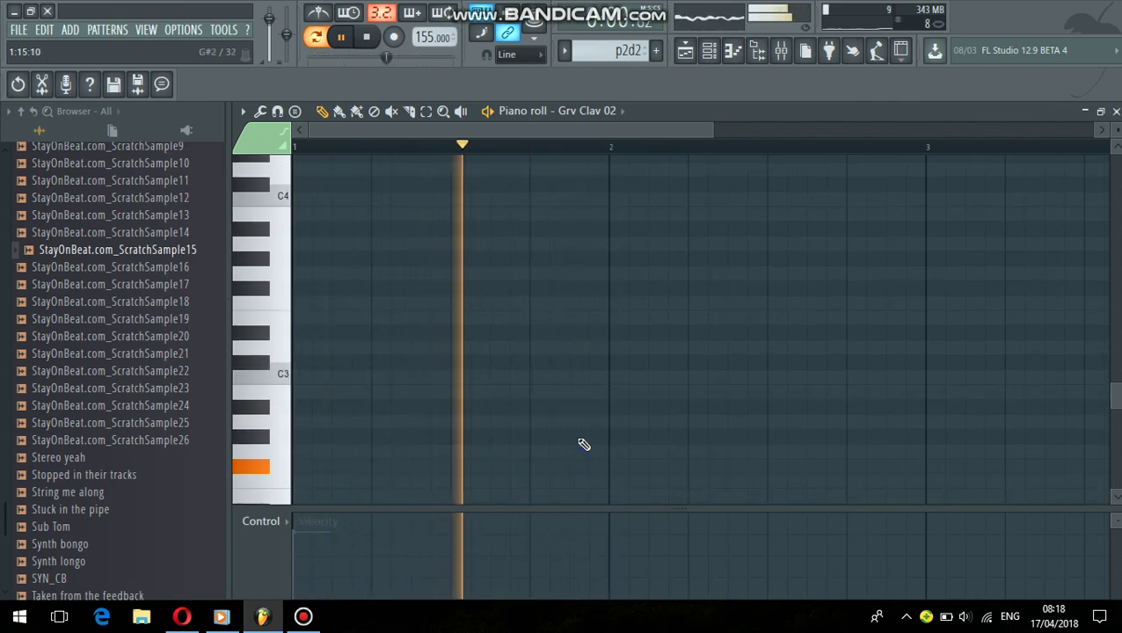
pyautogui.click(577, 437)
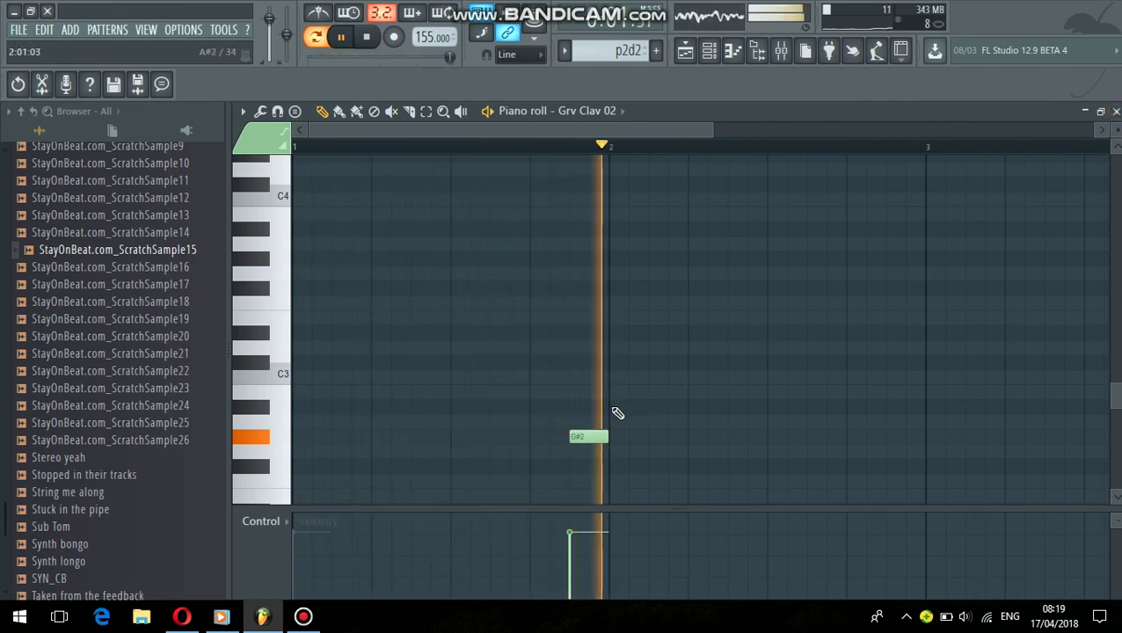
pyautogui.click(1117, 112)
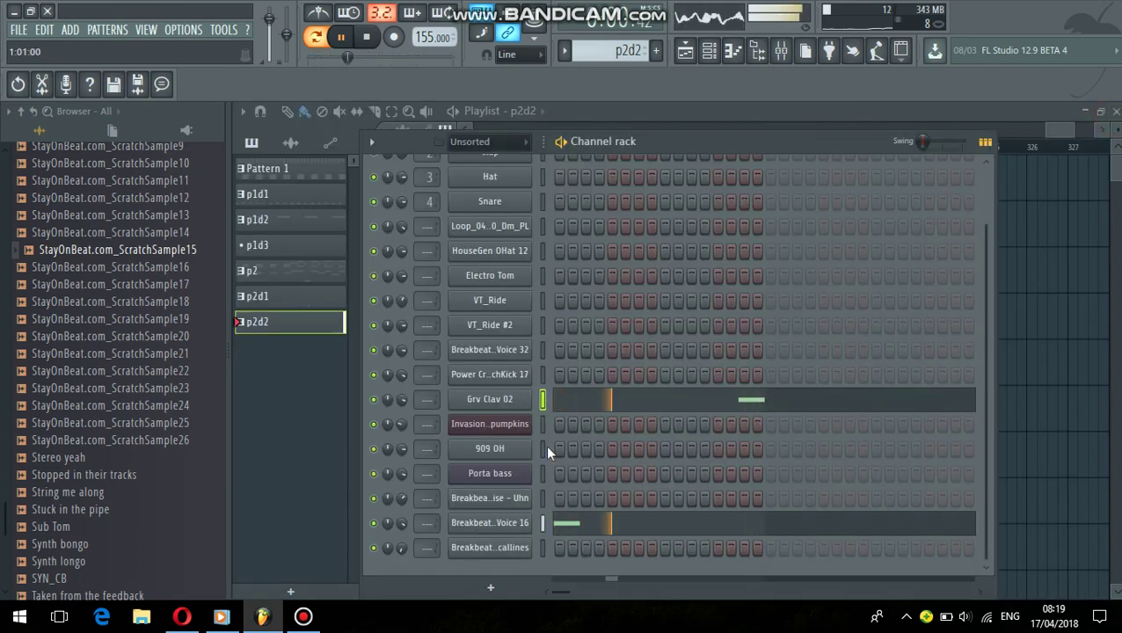
# - Add a second G4 note to the Vocoder Voice 16 channel at the start of bar 2
pyautogui.rightClick(502, 527)
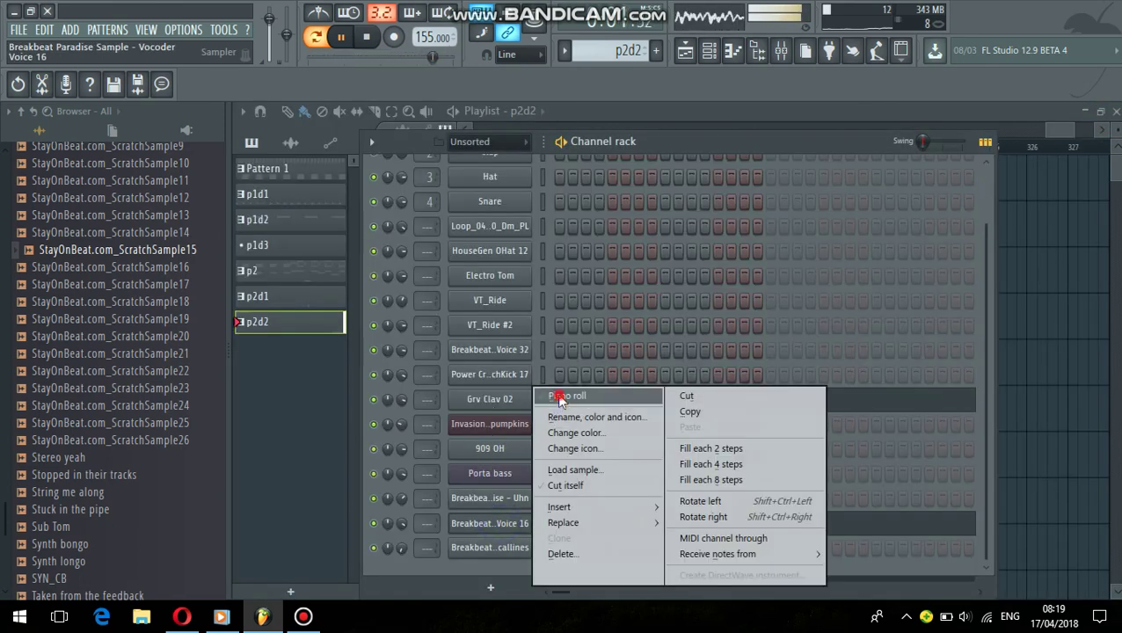
pyautogui.click(563, 397)
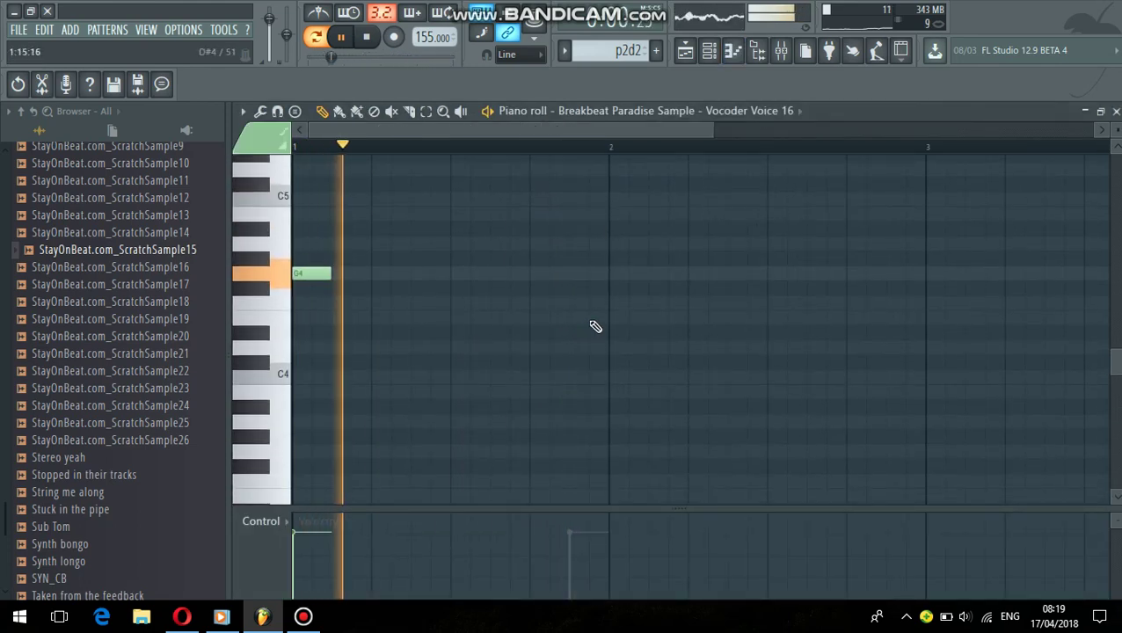
pyautogui.click(611, 273)
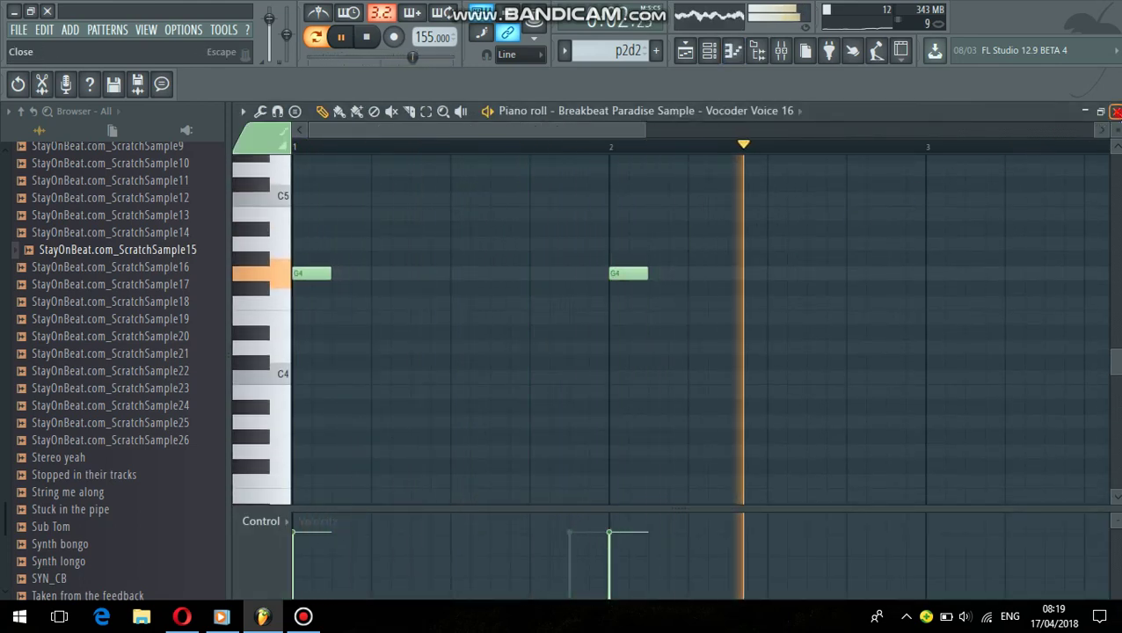
pyautogui.click(1115, 112)
# - Replace the Grv Clav 02 note at step 15 of bar 1 with a G#2 note at the start of bar 2
pyautogui.rightClick(523, 411)
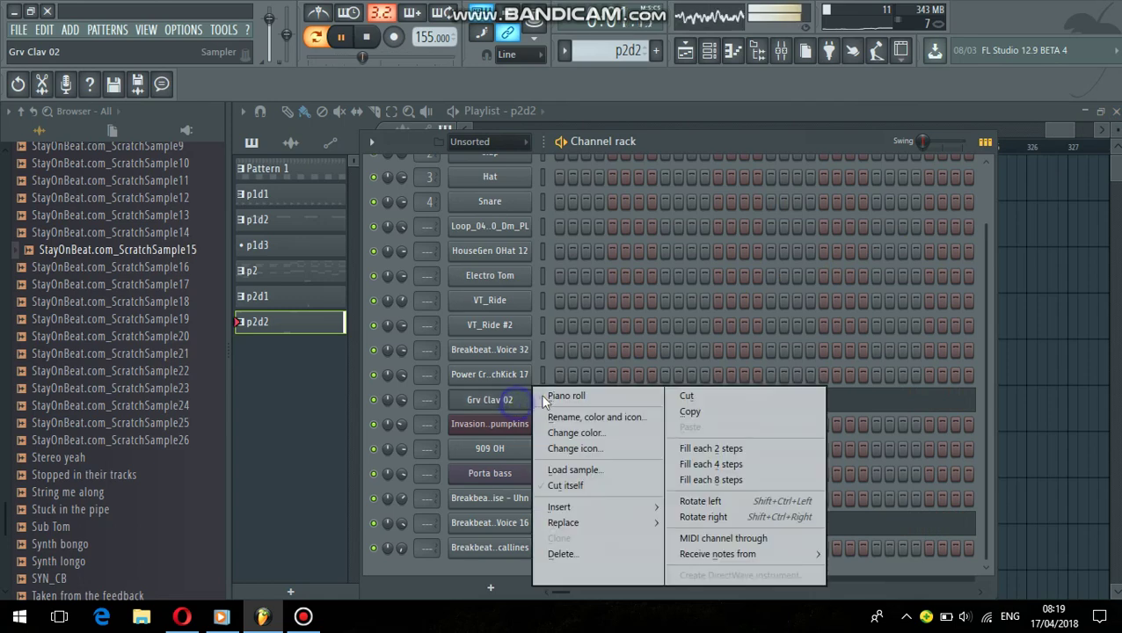
pyautogui.click(558, 395)
pyautogui.scroll(-6, 543, 383)
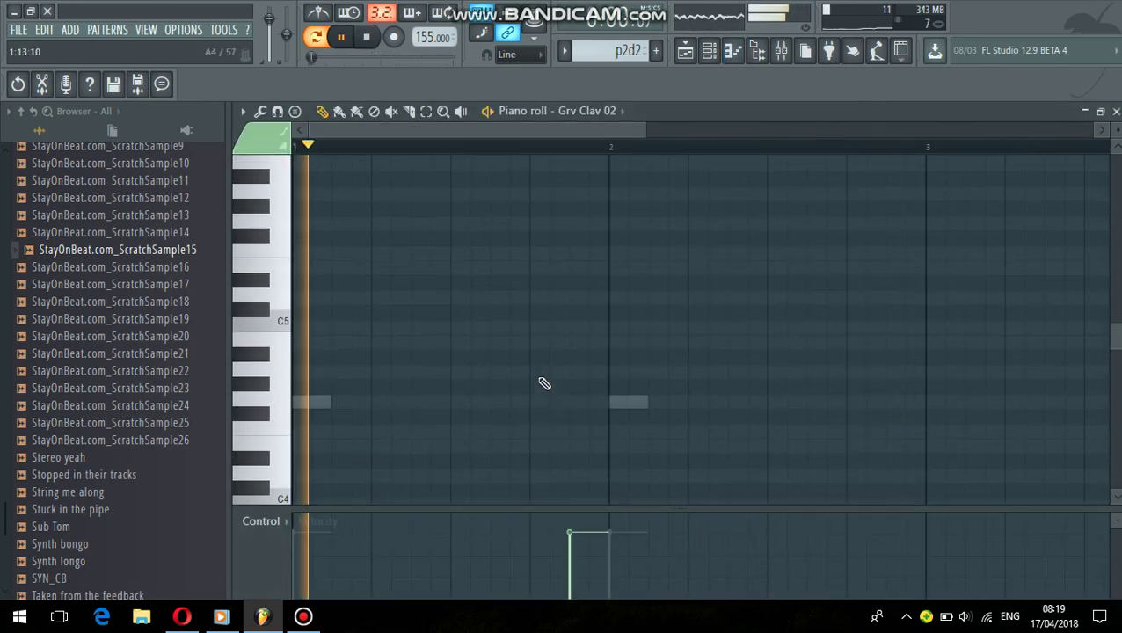
pyautogui.click(576, 304)
pyautogui.rightClick(576, 304)
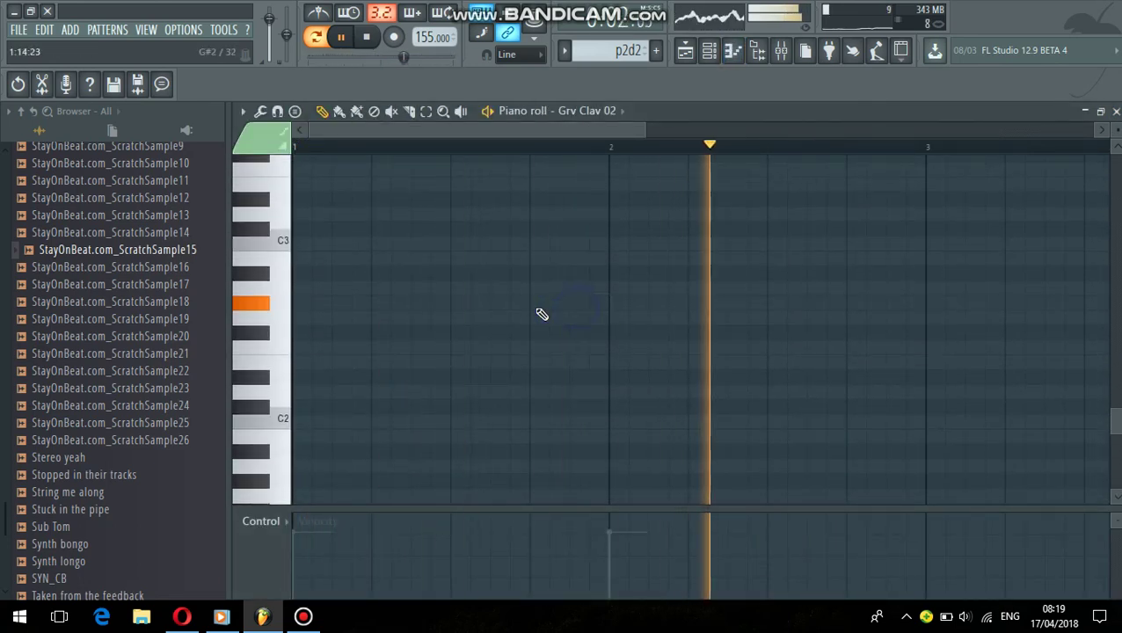
pyautogui.click(616, 304)
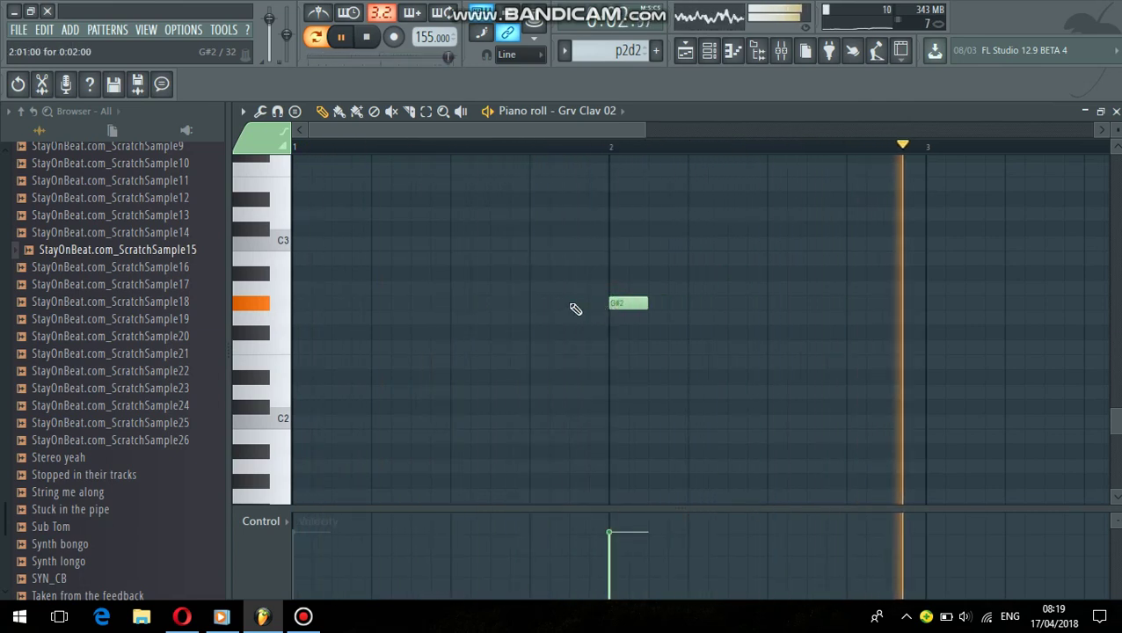
# - Try Grv Clav 02 notes D3 at step 9 and E3 at step 14 of bar 1, with G#2 moved to step 3 of bar 2
pyautogui.click(455, 257)
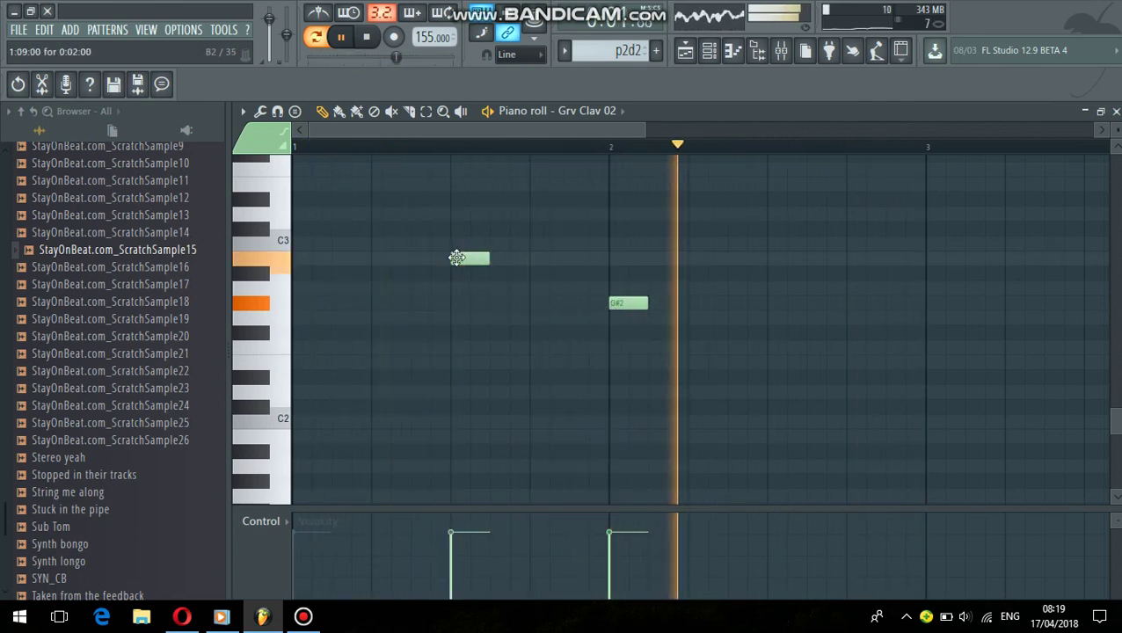
pyautogui.rightClick(456, 257)
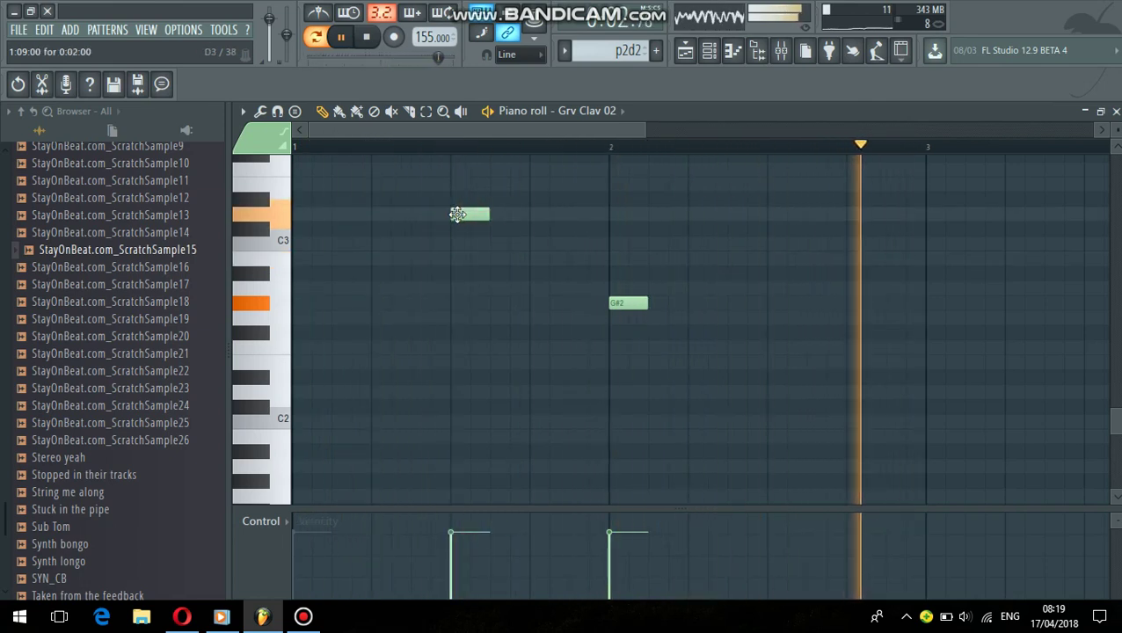
pyautogui.click(393, 183)
pyautogui.rightClick(393, 182)
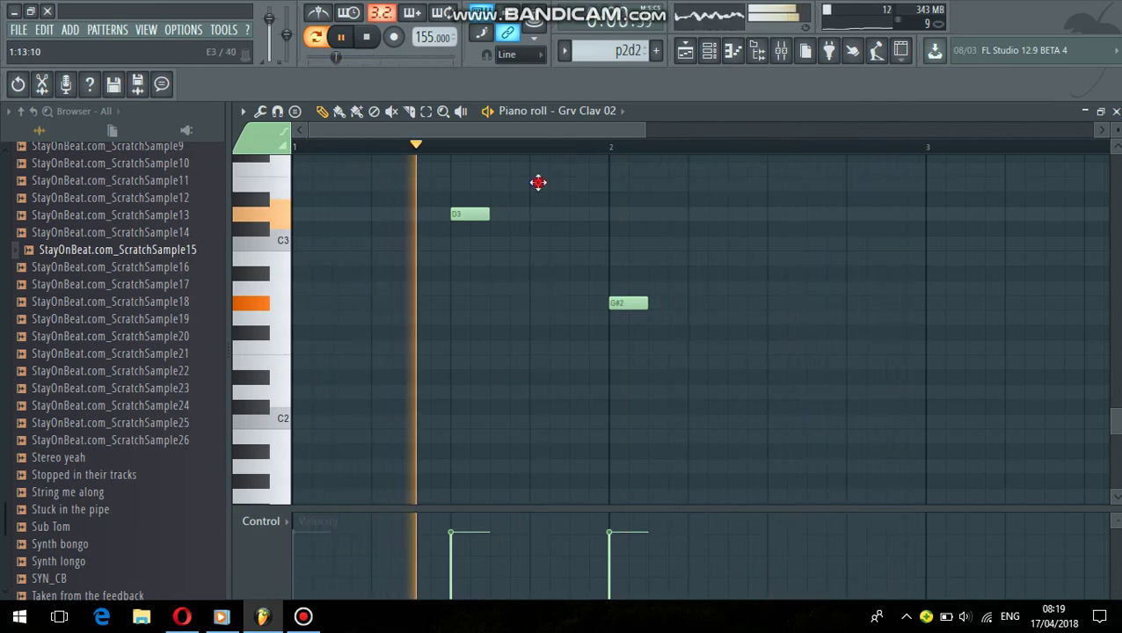
pyautogui.click(539, 182)
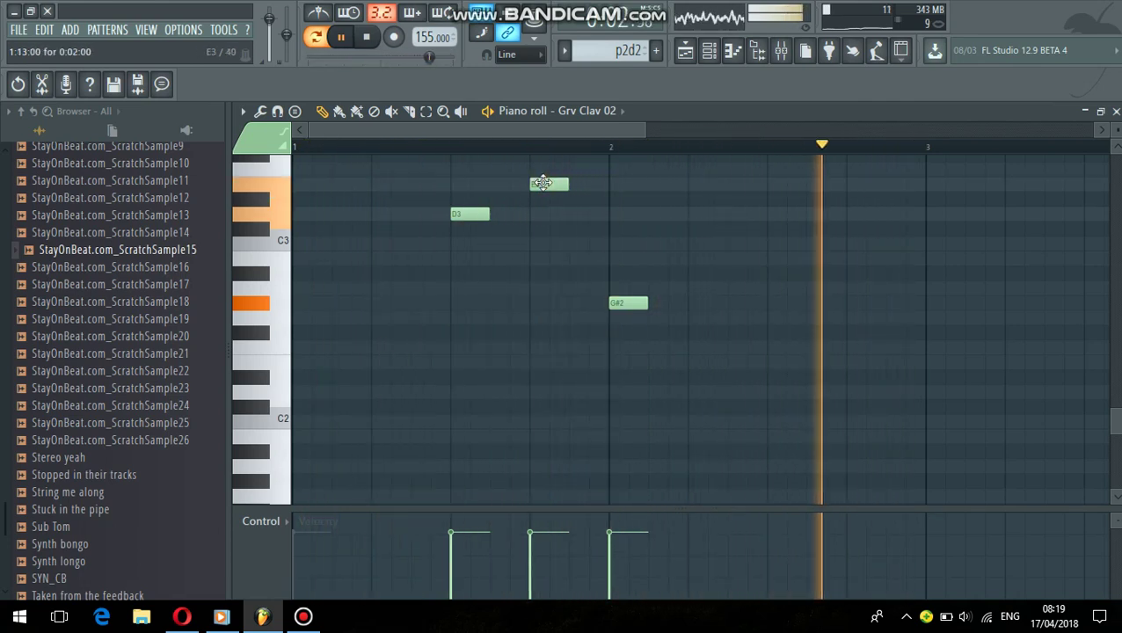
pyautogui.moveTo(542, 183); pyautogui.dragTo(561, 182)
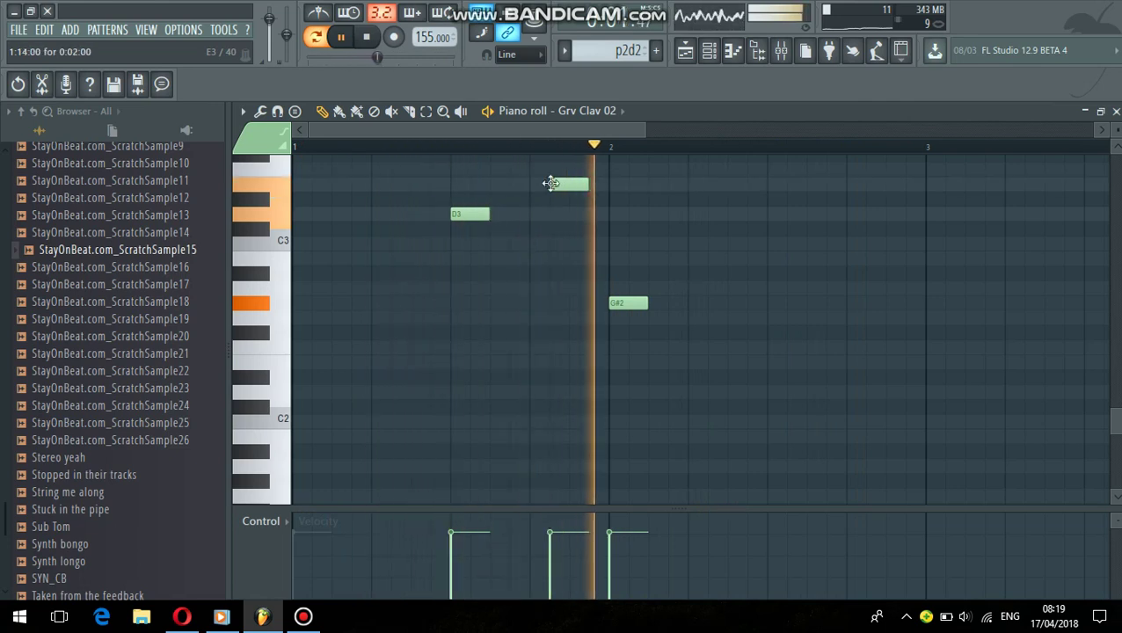
pyautogui.moveTo(616, 305); pyautogui.dragTo(648, 300)
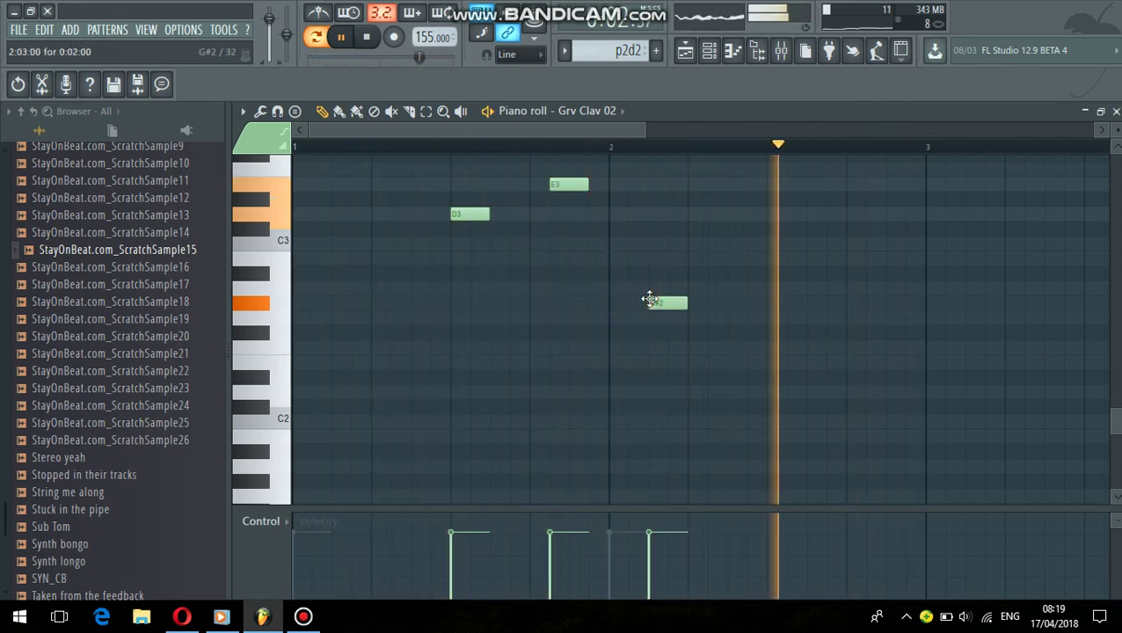
# - Delete the G#2, E3 and D3 notes from the Grv Clav 02 channel and close its piano roll
pyautogui.rightClick(661, 306)
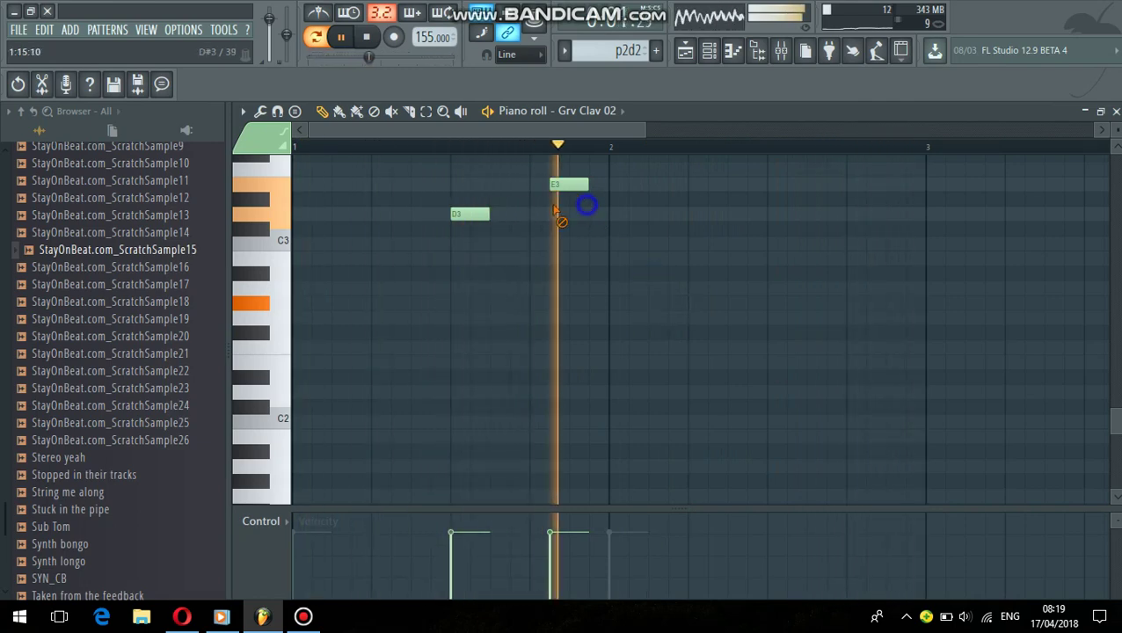
pyautogui.rightClick(571, 185)
pyautogui.rightClick(475, 214)
pyautogui.click(1115, 111)
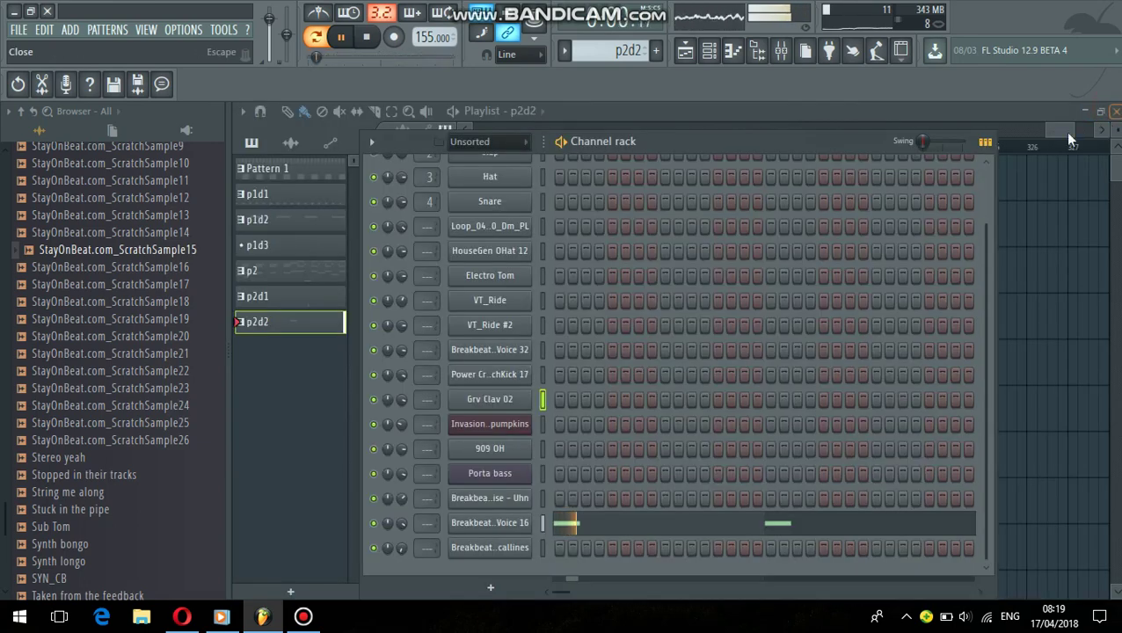
# - Add the Grv Clav 02 sample from the recent files as a new channel at the end of the channel rack
pyautogui.scroll(20, 29, 277)
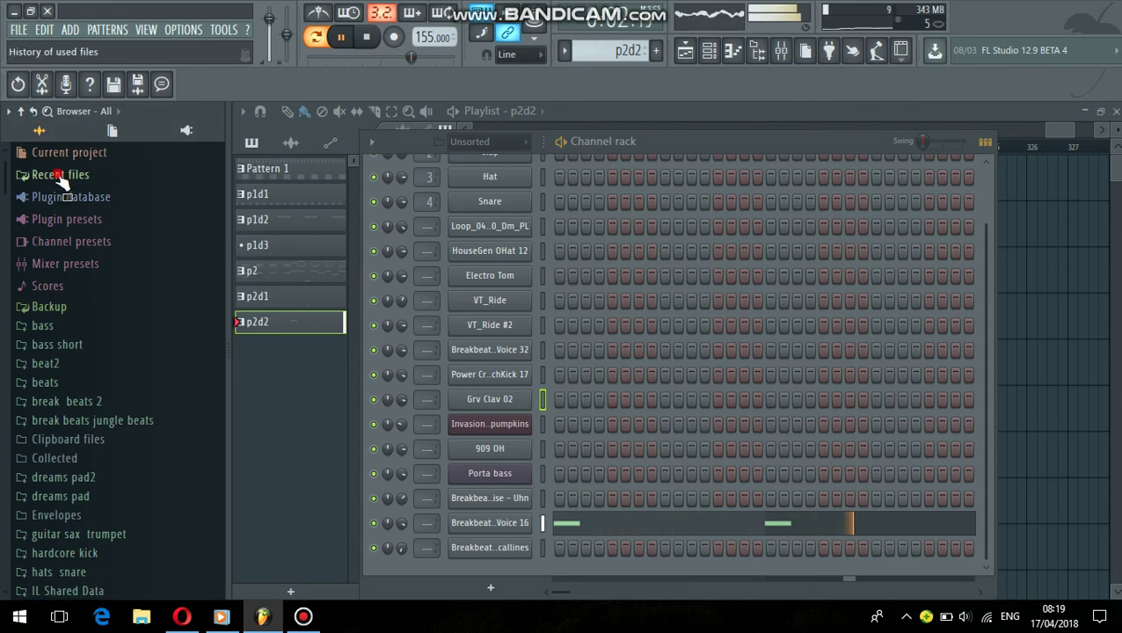
pyautogui.click(50, 175)
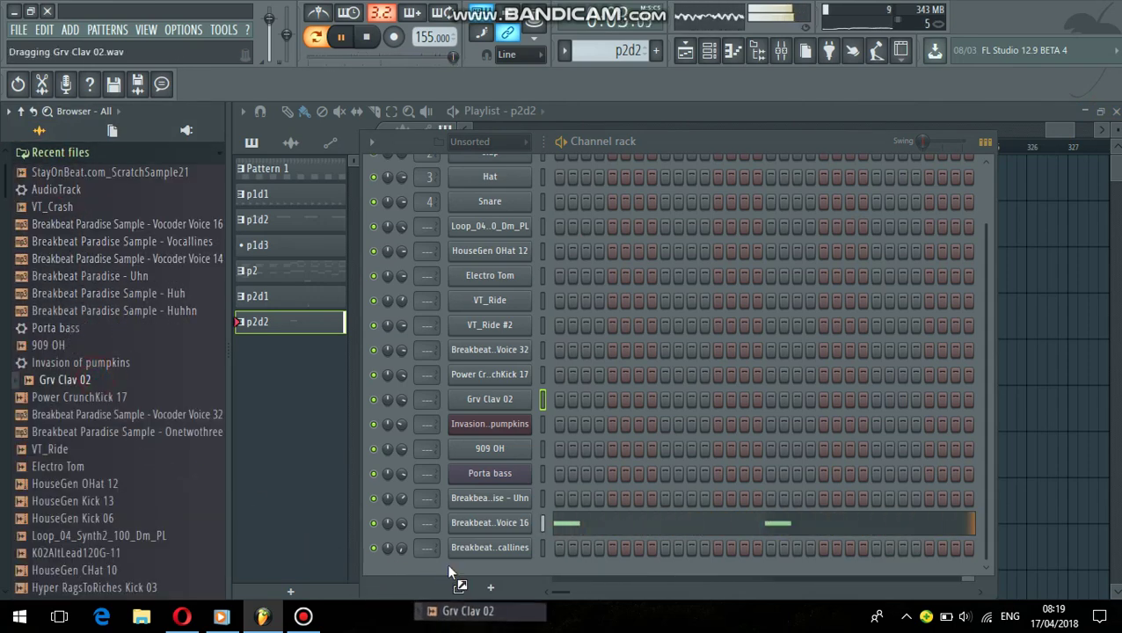
pyautogui.moveTo(448, 572); pyautogui.dragTo(454, 573)
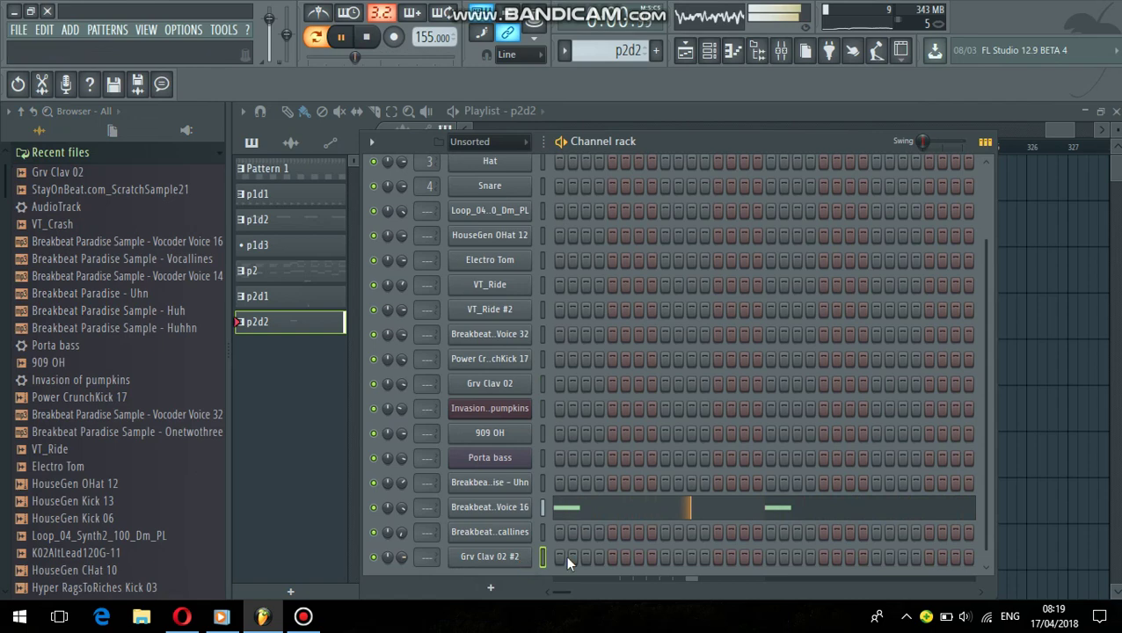
# - Set the Grv Clav 02 #2 channel volume to 100% and open the channel's piano roll
pyautogui.rightClick(479, 557)
pyautogui.click(401, 557)
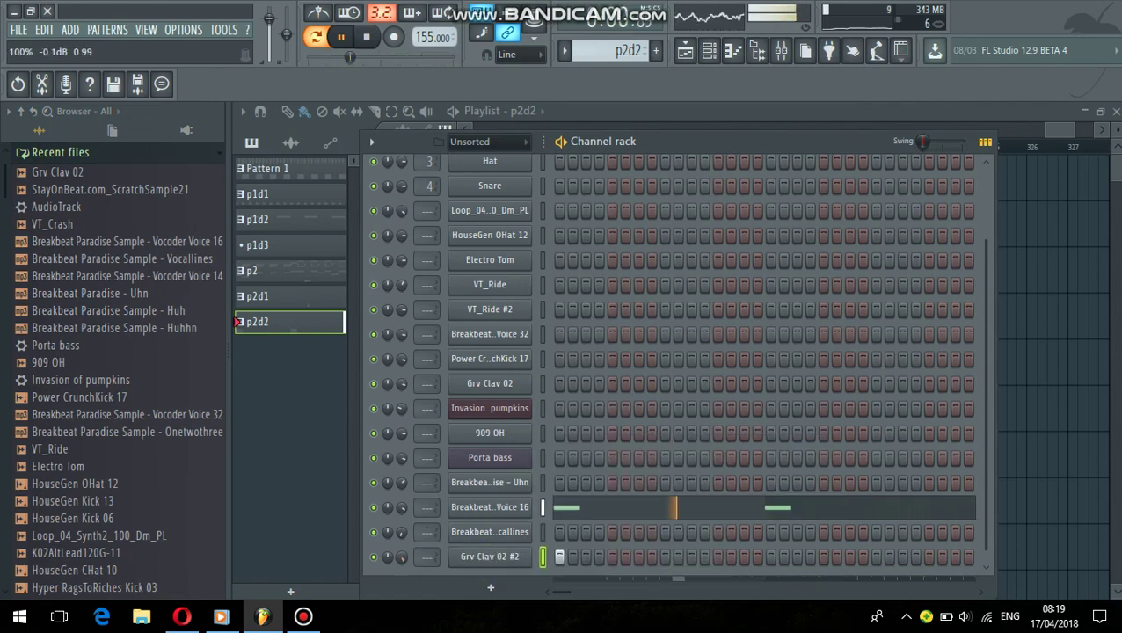
pyautogui.rightClick(466, 560)
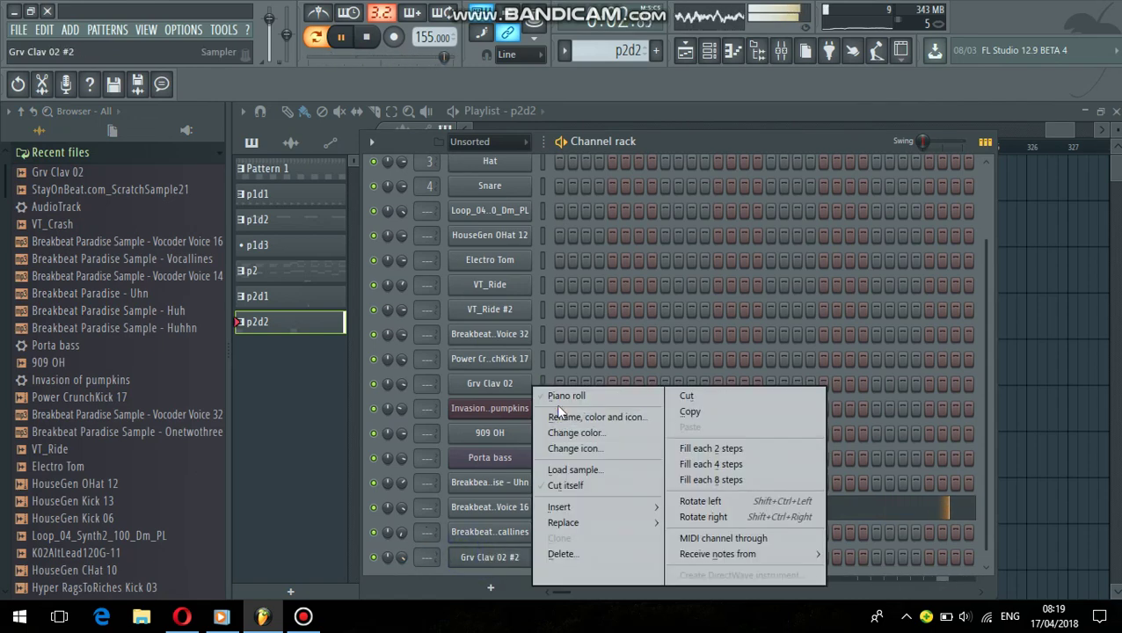
pyautogui.click(560, 398)
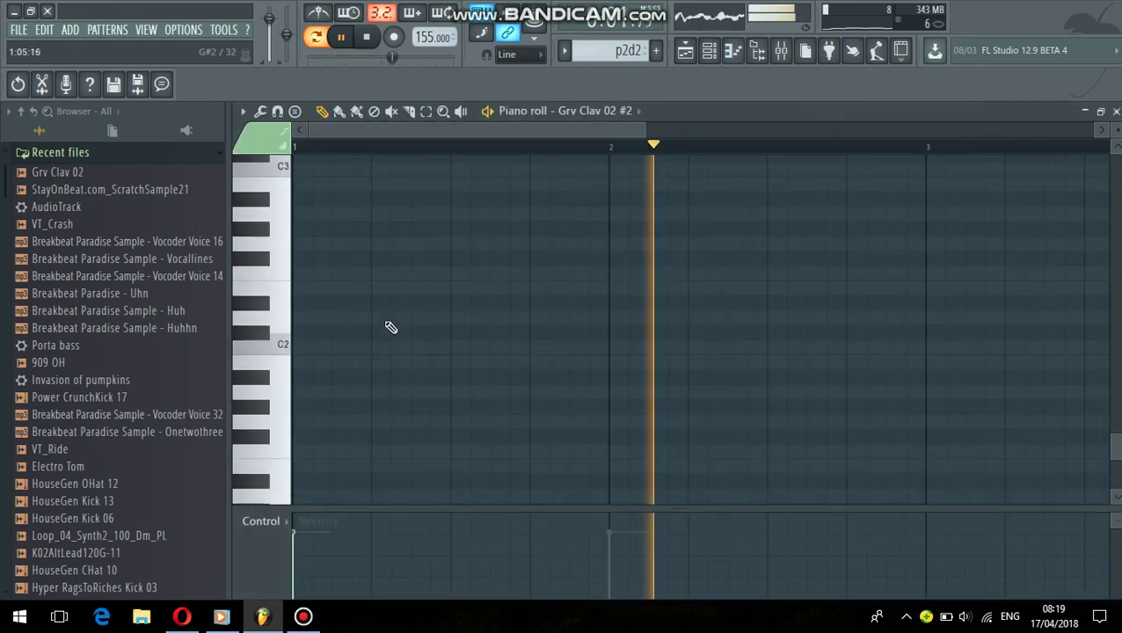
# - Try an E3 note at step 9 of bar 1 in Grv Clav 02 #2 and audition the D3 key
pyautogui.scroll(5, 385, 320)
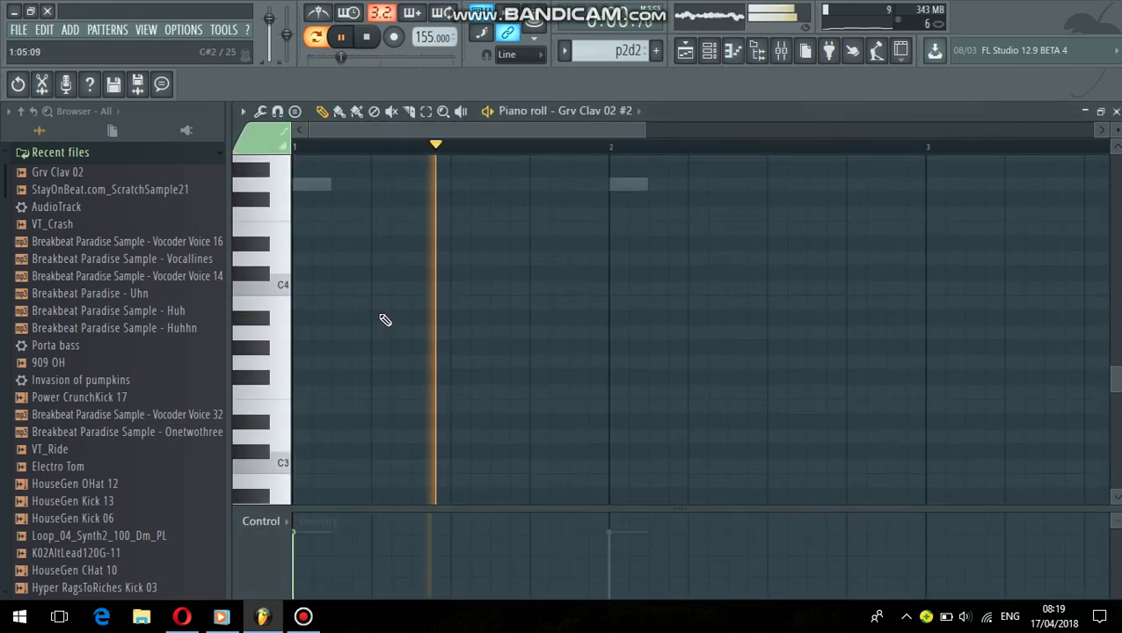
pyautogui.moveTo(1116, 381)
pyautogui.mouseDown()
pyautogui.moveTo(1116, 338)
pyautogui.moveTo(1113, 387)
pyautogui.mouseUp()
pyautogui.click(457, 442)
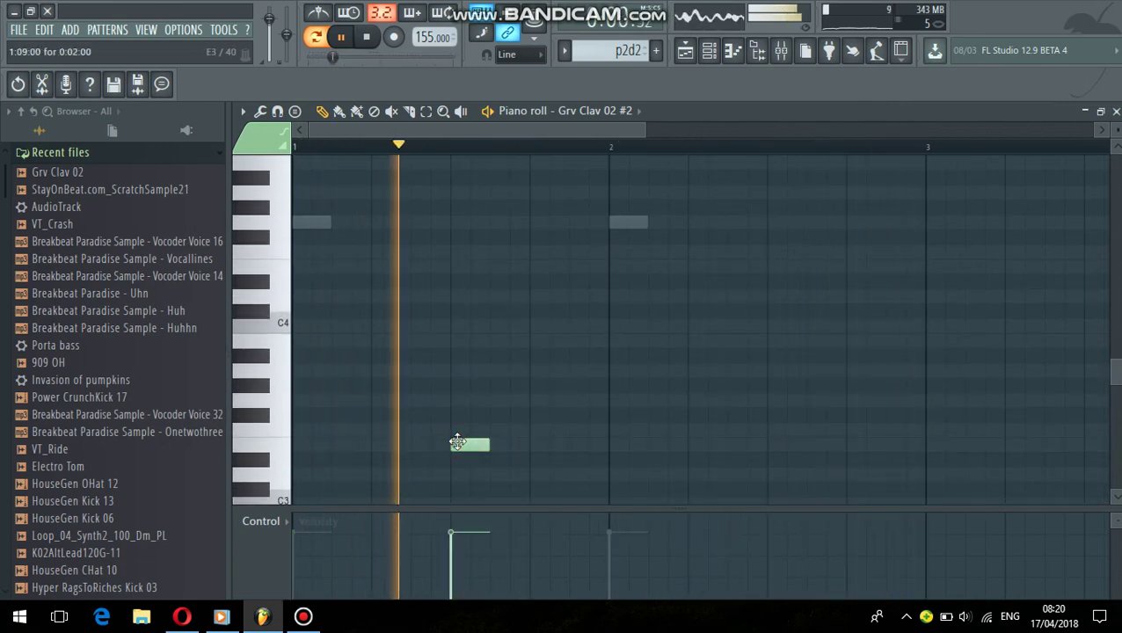
pyautogui.rightClick(466, 444)
pyautogui.click(290, 476)
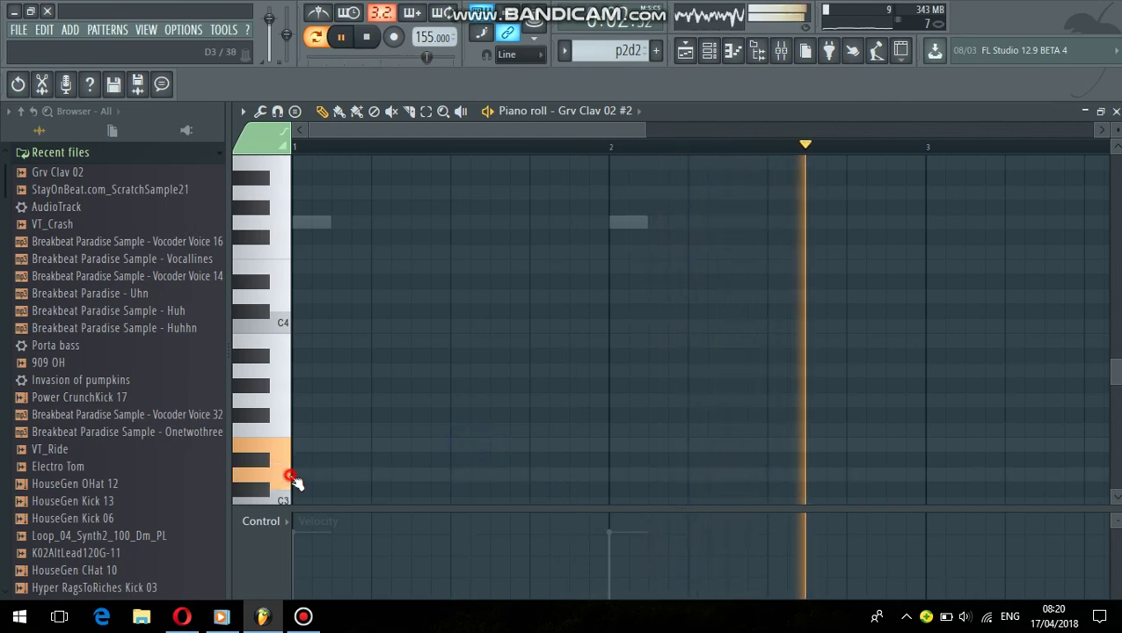
# - Audition lower keys and add an A2 note to Grv Clav 02 #2 at step 3 of bar 1
pyautogui.scroll(-2, 286, 487)
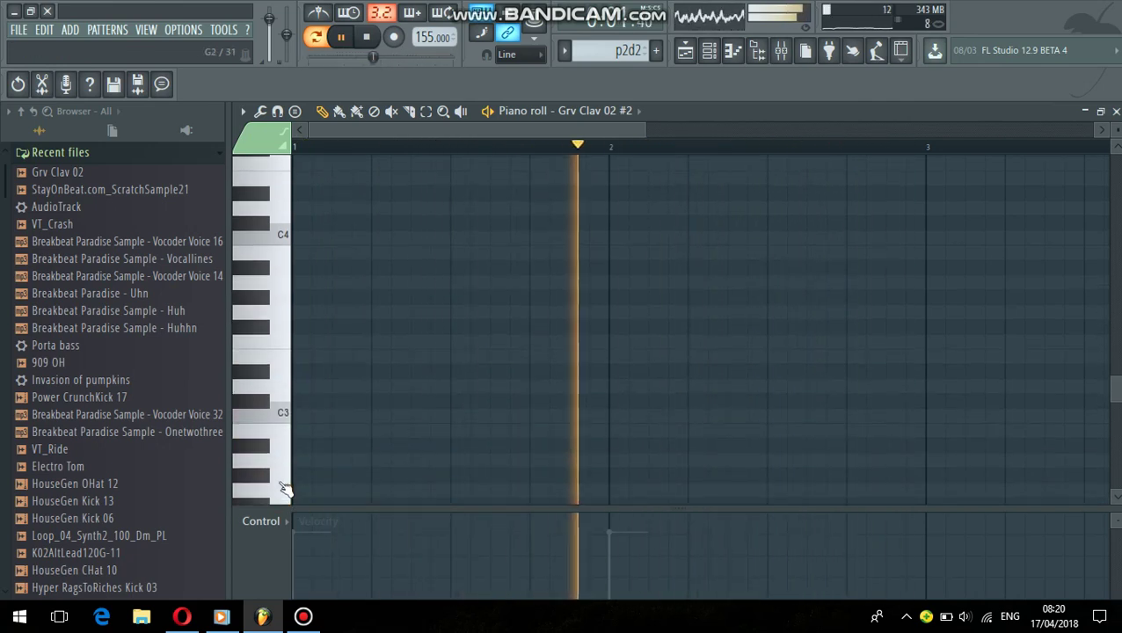
pyautogui.click(280, 451)
pyautogui.click(332, 461)
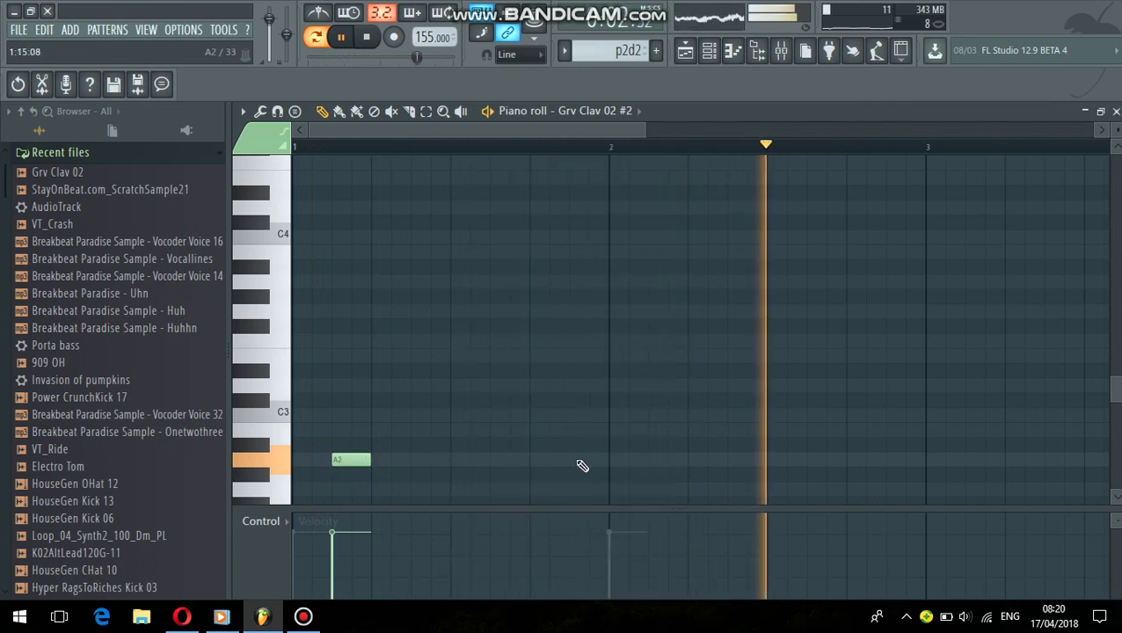
# - Try higher notes in bar 1, first C3 at step 13, then D3 at step 9 with F3 at step 13
pyautogui.click(531, 418)
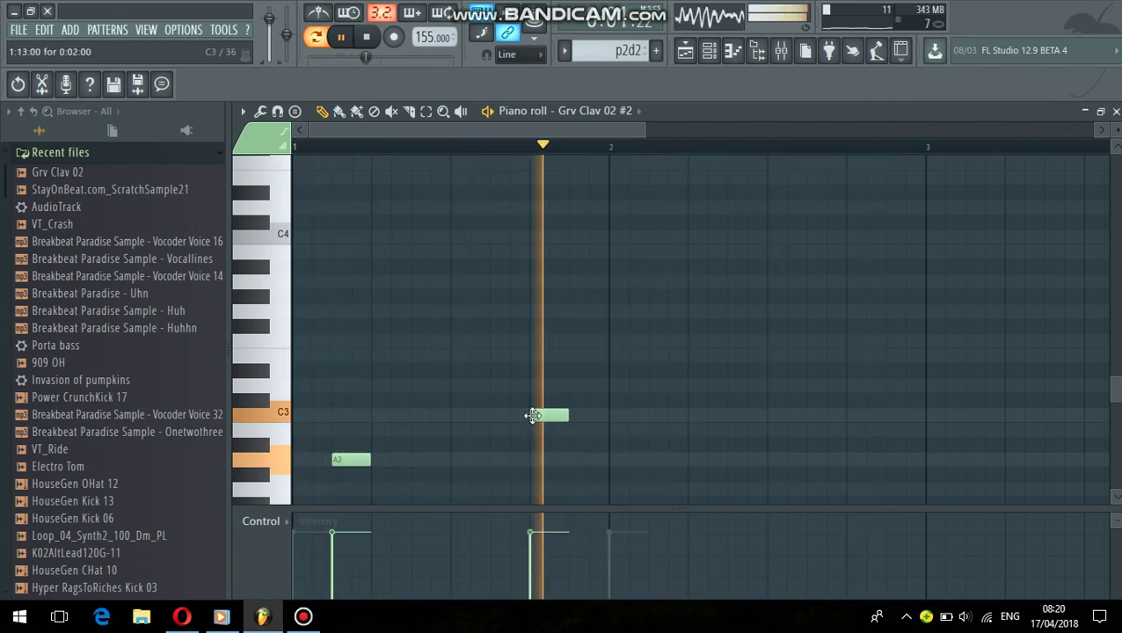
pyautogui.rightClick(537, 419)
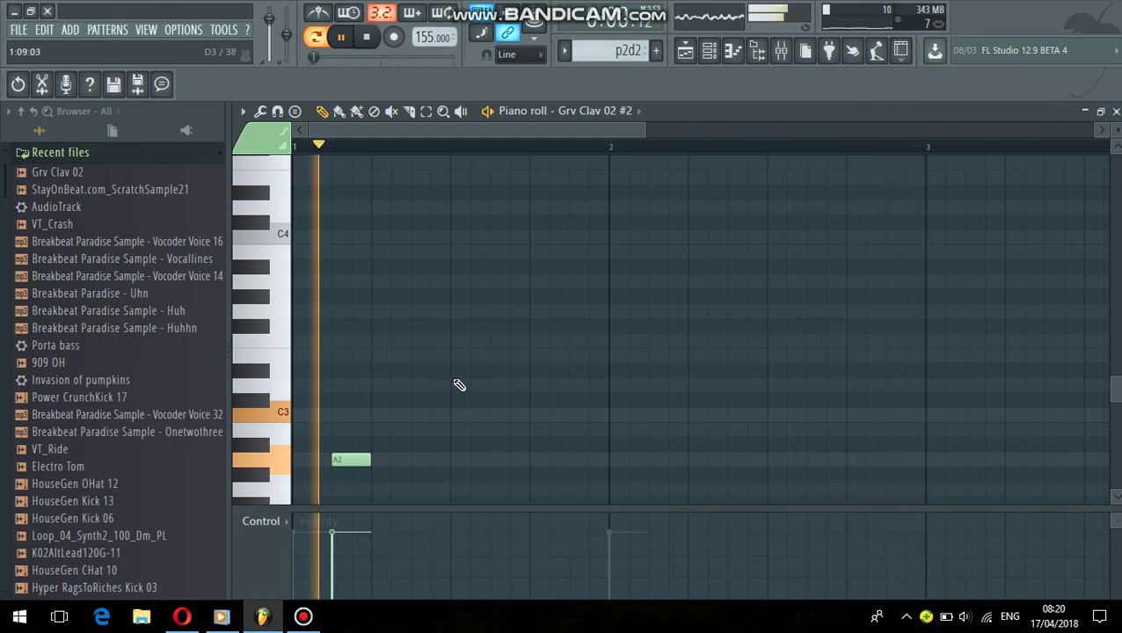
pyautogui.click(458, 385)
pyautogui.click(613, 340)
pyautogui.rightClick(614, 340)
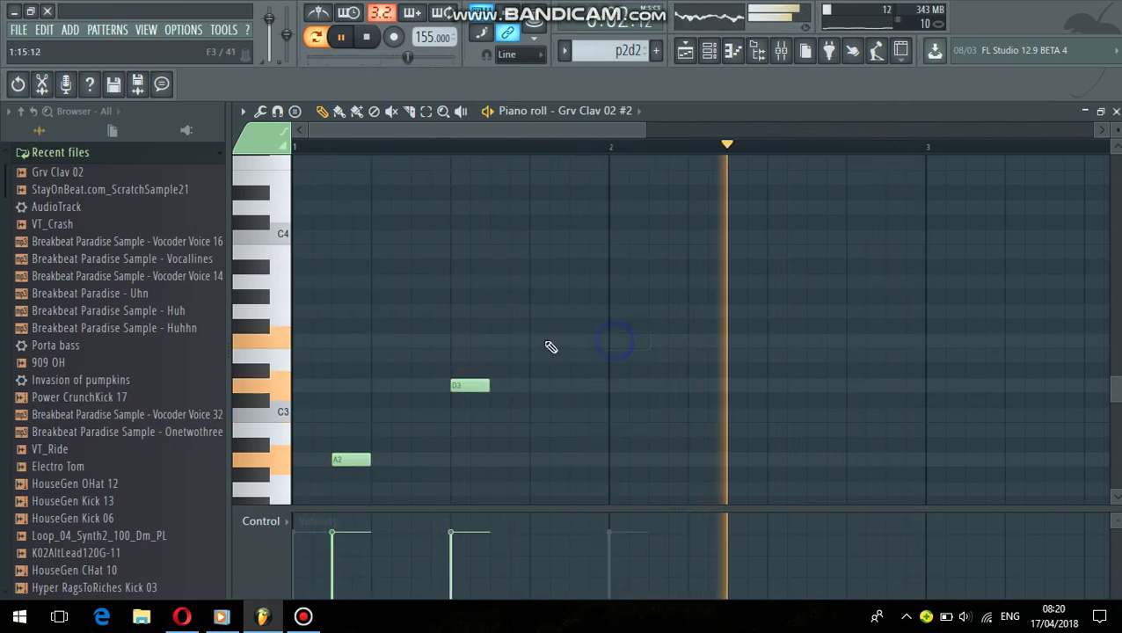
pyautogui.click(536, 340)
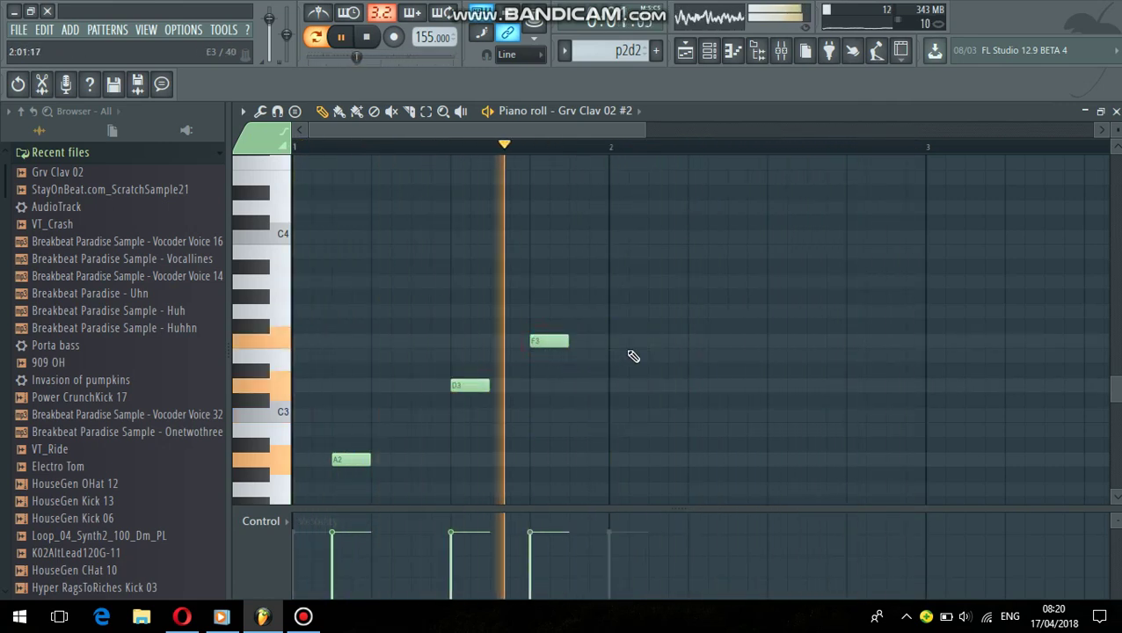
# - Try a G2 note at step 3 and a G#2 note at step 5 of bar 2, and delete the D3 and F3 notes in bar 1
pyautogui.click(644, 384)
pyautogui.rightClick(651, 384)
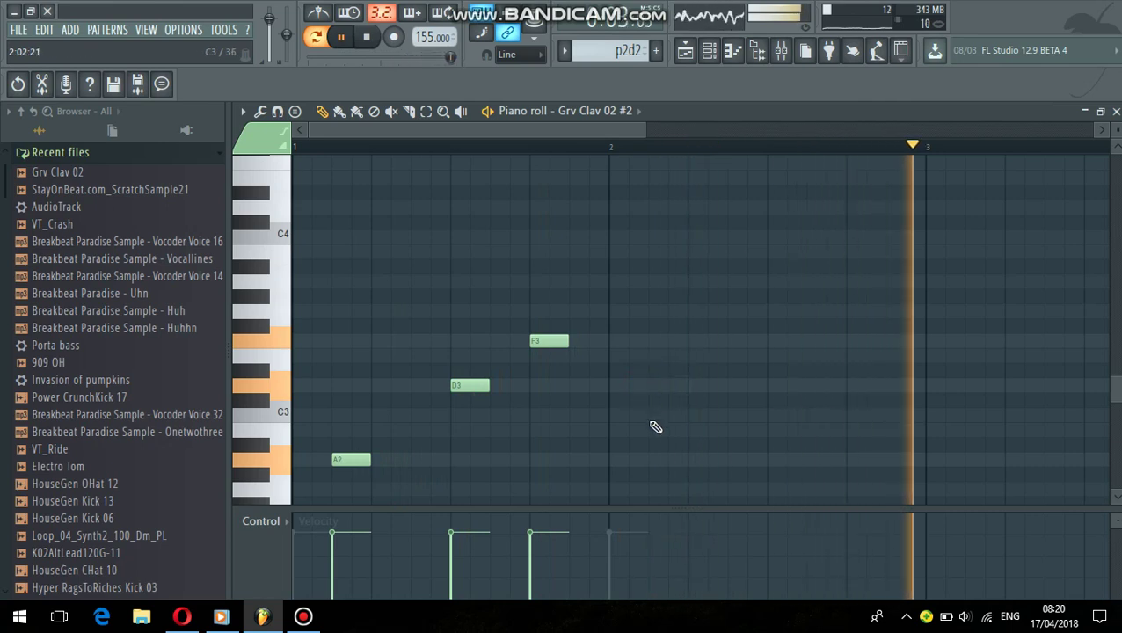
pyautogui.click(651, 489)
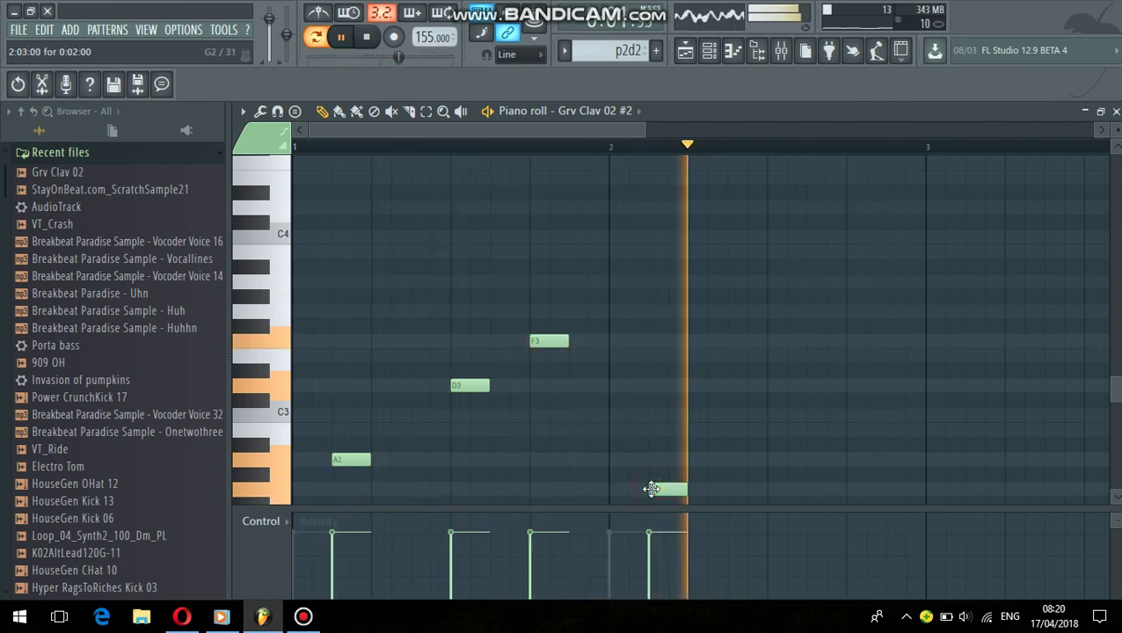
pyautogui.rightClick(651, 488)
pyautogui.rightClick(454, 388)
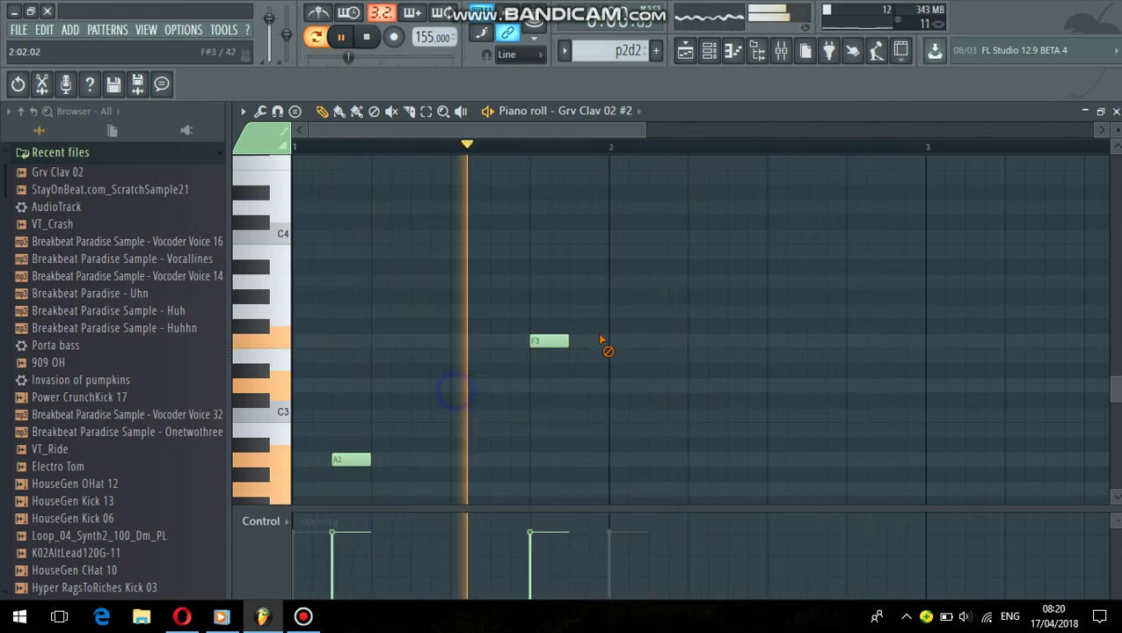
pyautogui.rightClick(563, 342)
pyautogui.click(686, 473)
pyautogui.rightClick(691, 475)
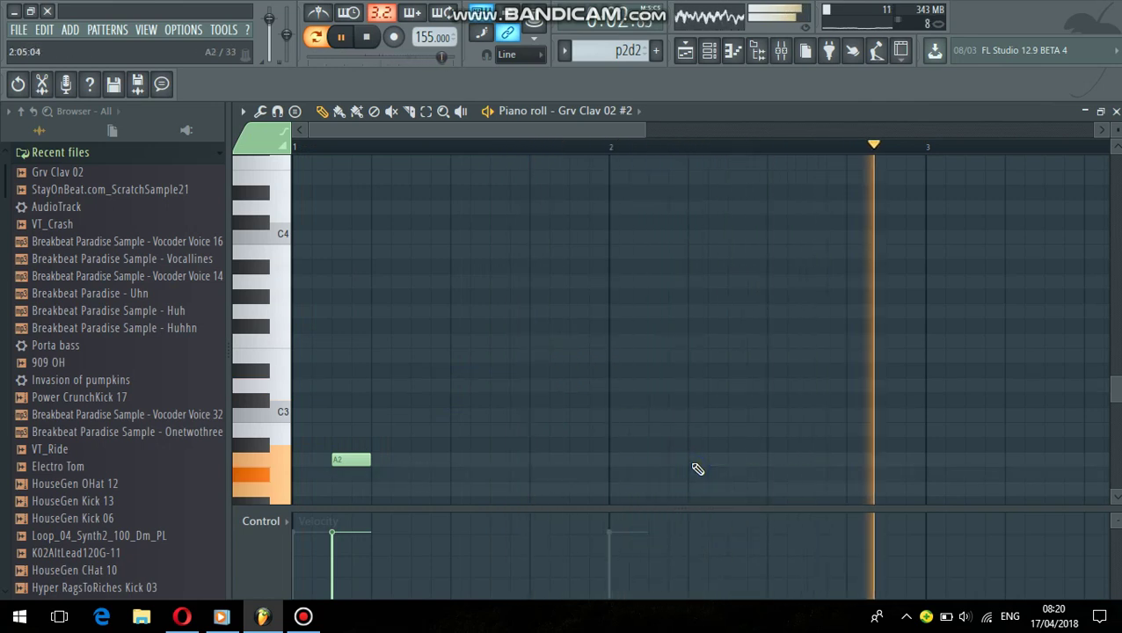
# - Add a second A2 note to Grv Clav 02 #2 at step 3 of bar 2 and close the piano roll
pyautogui.click(692, 464)
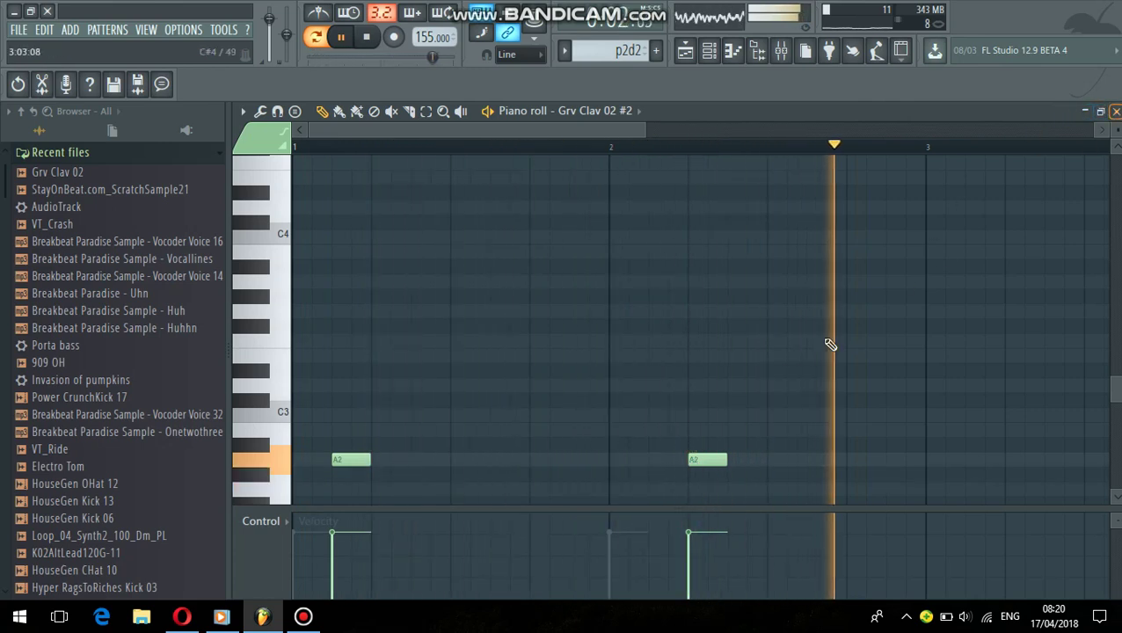
pyautogui.moveTo(690, 461); pyautogui.dragTo(649, 460)
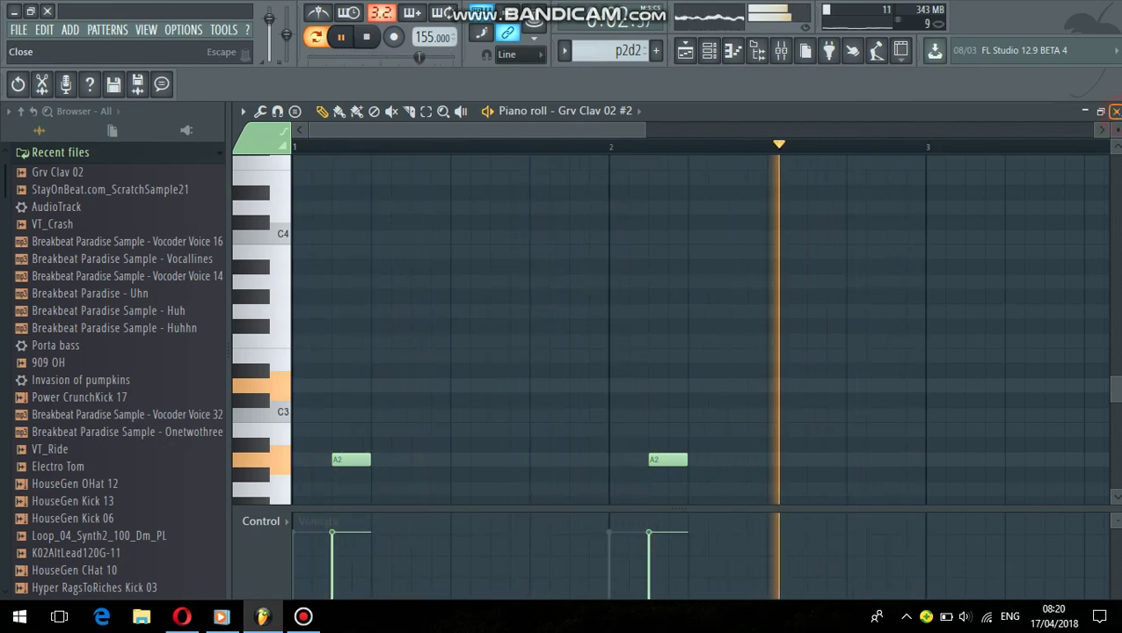
pyautogui.click(1115, 112)
# - Open the break beats 2 folder in the sample browser and audition DrumLoop65(185BPM)
pyautogui.scroll(-15, 5, 270)
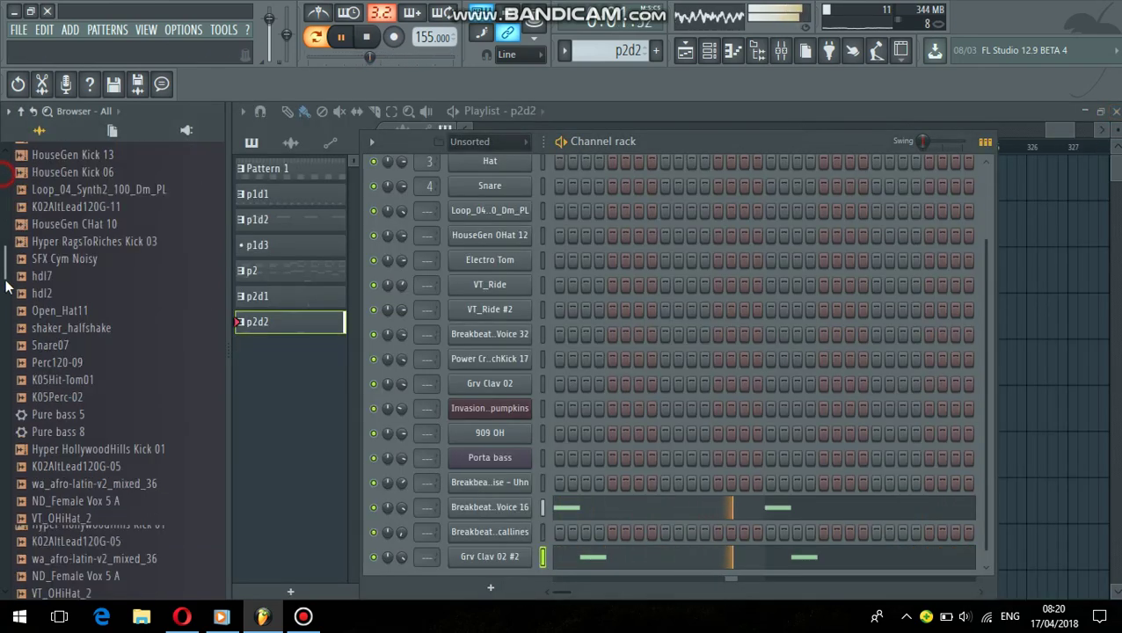
pyautogui.scroll(-8, 9, 385)
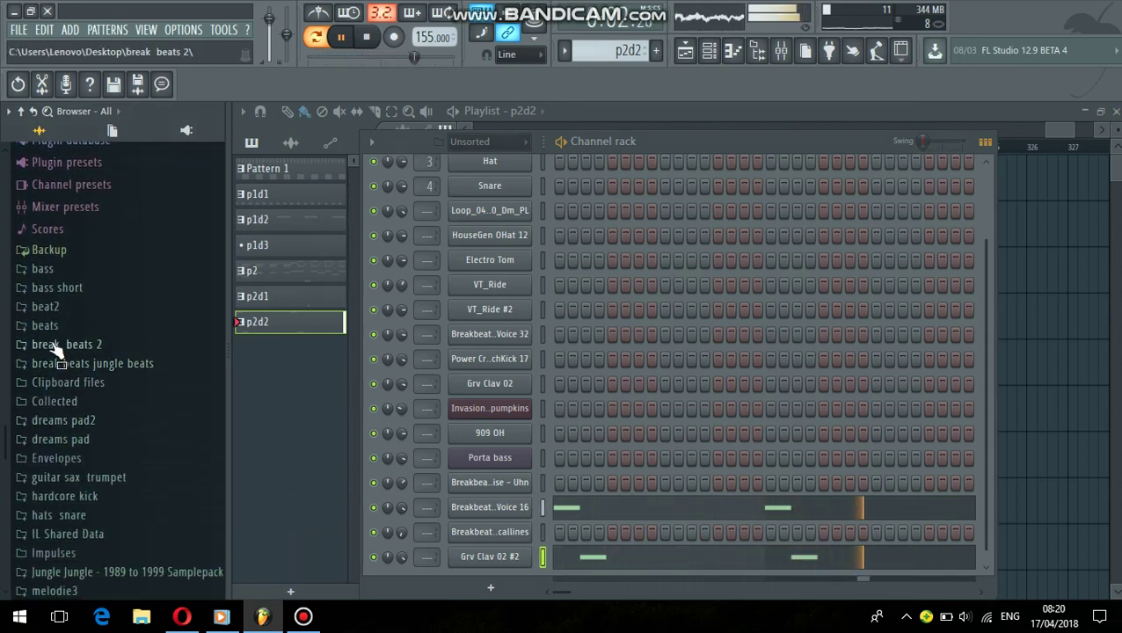
pyautogui.click(51, 344)
pyautogui.click(51, 348)
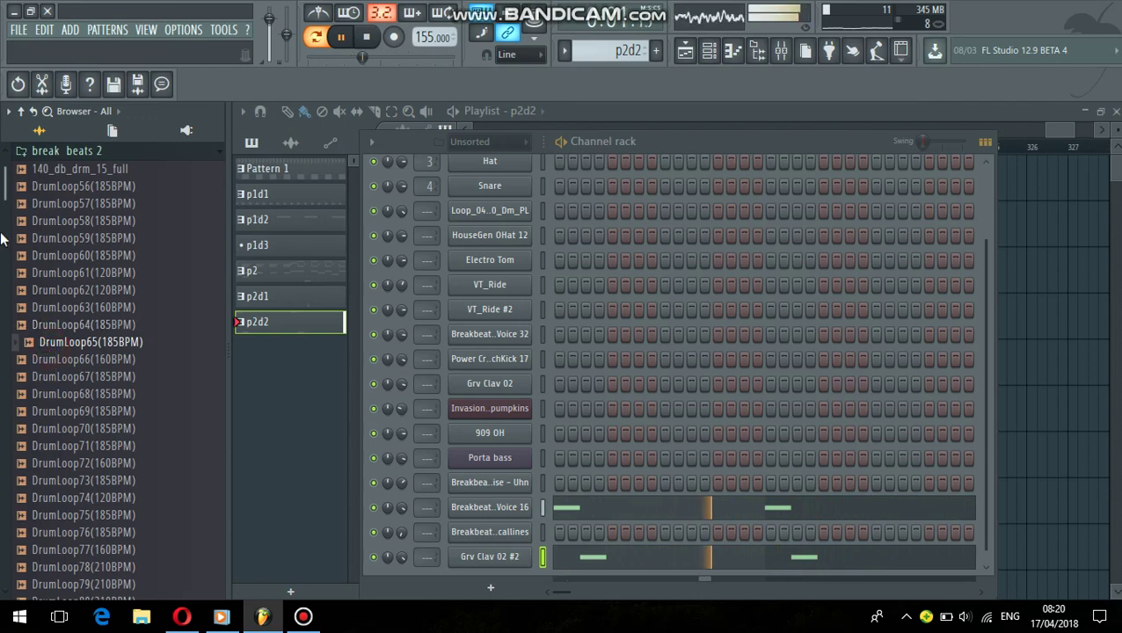
# - Audition drum loops further down the folder, including KtK_BeatC_100-02, LUD_128_AM4_Drums and LUD_135_BazantarHard_Drums
pyautogui.scroll(-15, 5, 239)
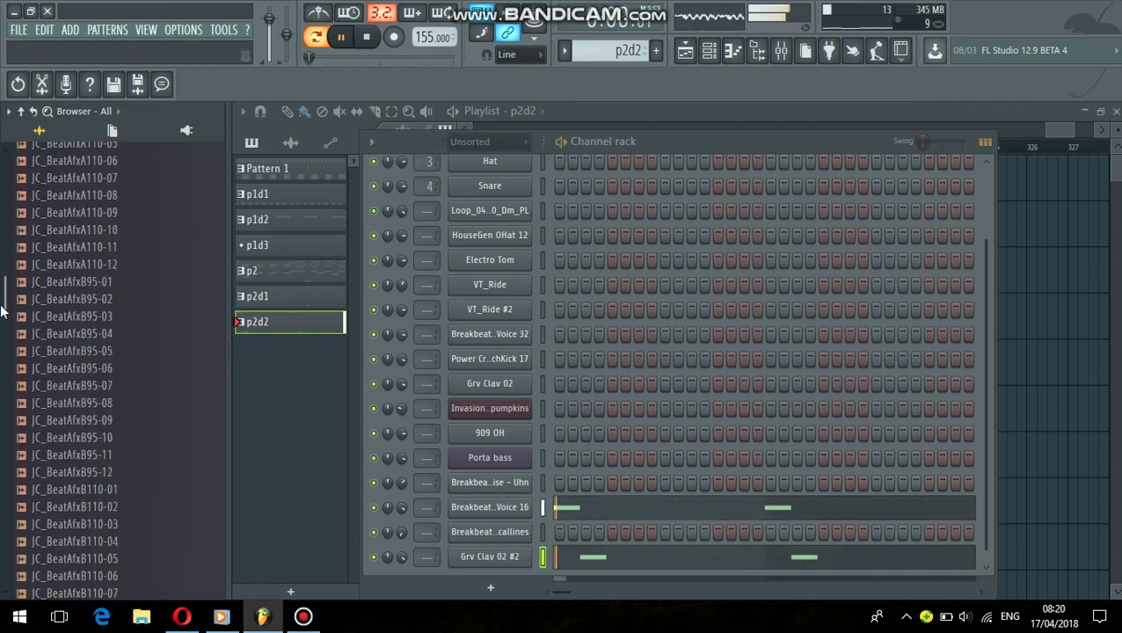
pyautogui.moveTo(4, 310); pyautogui.dragTo(4, 405)
pyautogui.click(51, 415)
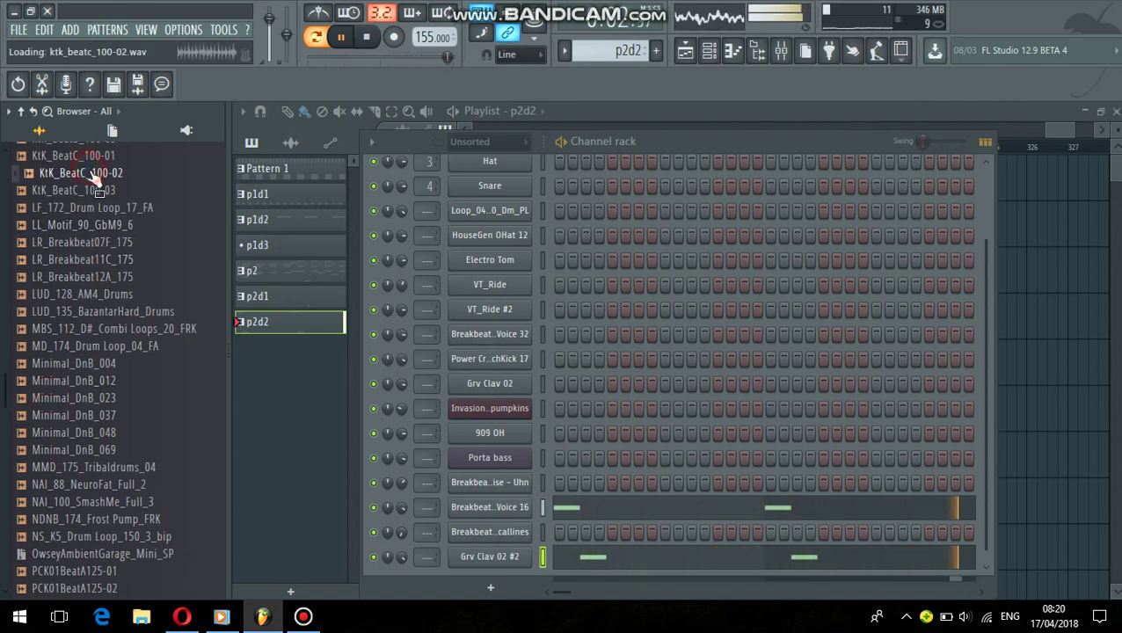
pyautogui.click(99, 293)
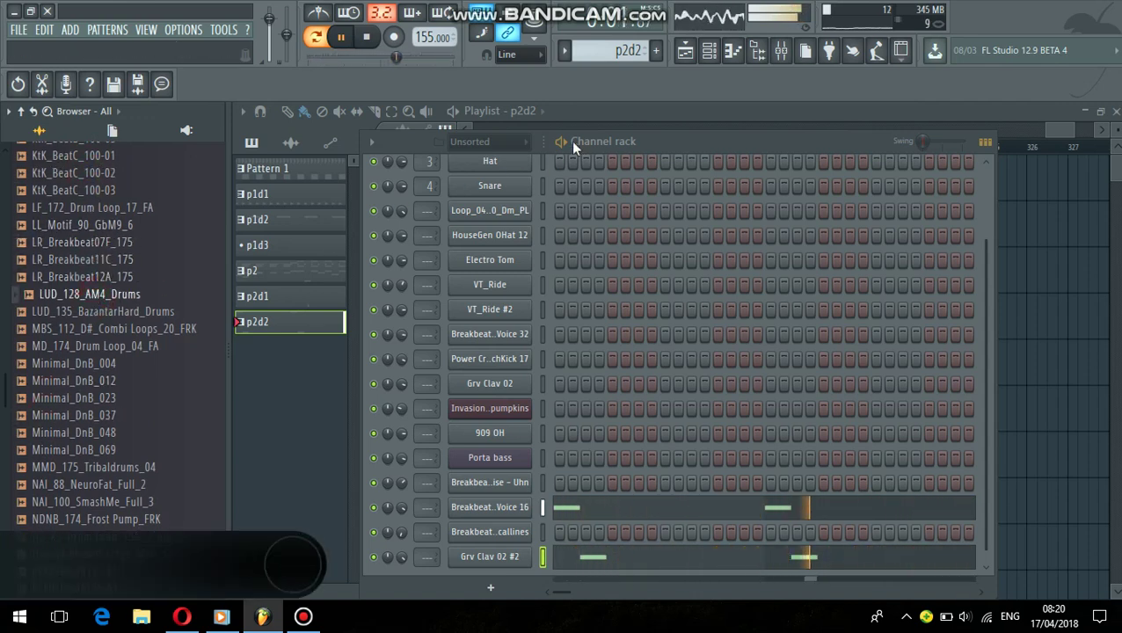
pyautogui.click(110, 313)
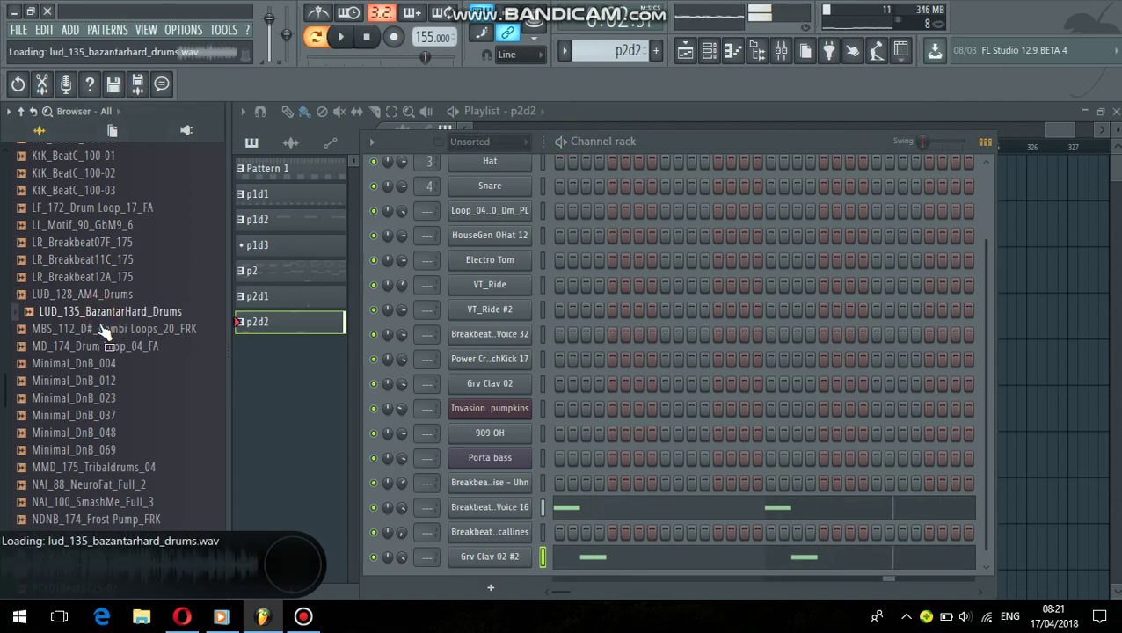
pyautogui.moveTo(3, 384); pyautogui.dragTo(4, 381)
pyautogui.click(27, 390)
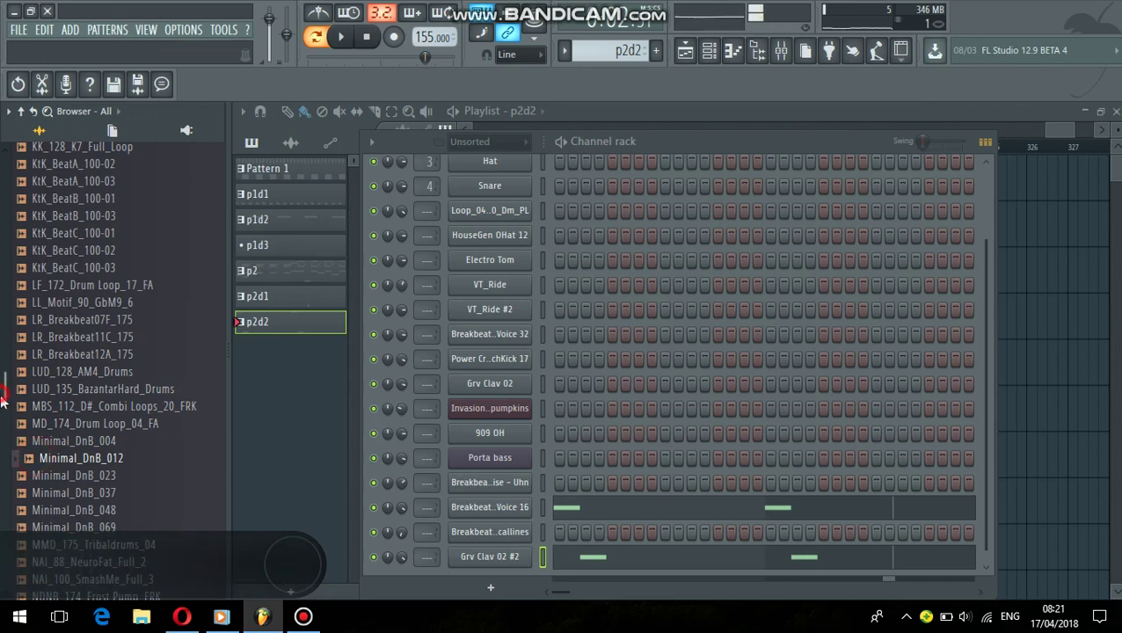
# - Audition loops around the RJ Amen samples and bring the RJ Amen3 loop into the playlist
pyautogui.moveTo(2, 396); pyautogui.dragTo(3, 439)
pyautogui.click(37, 375)
pyautogui.click(58, 377)
pyautogui.click(66, 409)
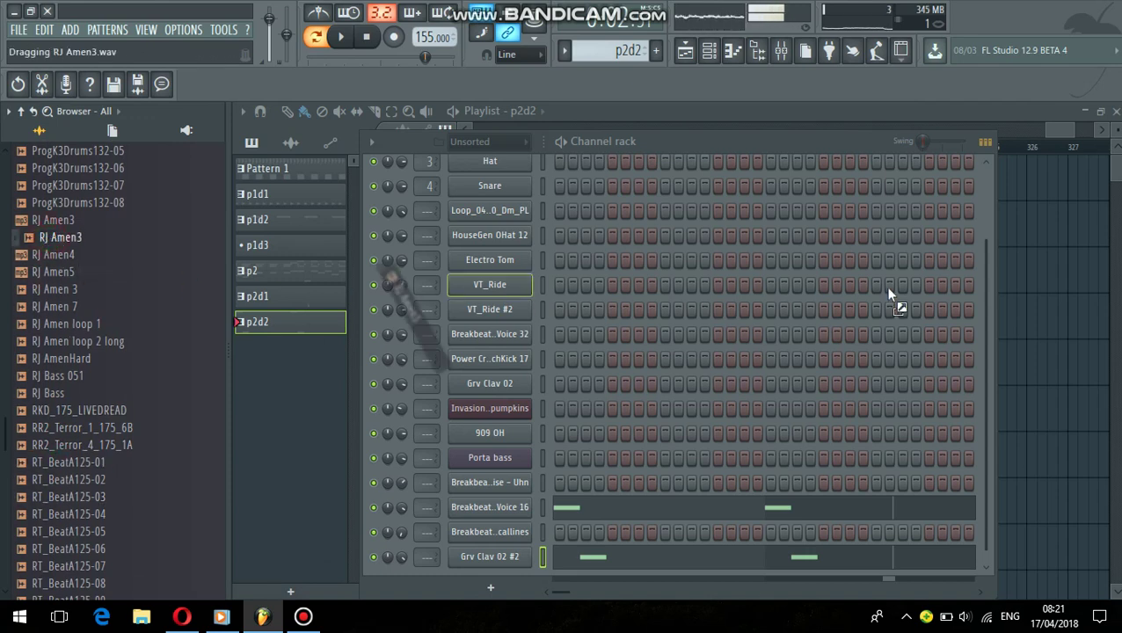
pyautogui.moveTo(1024, 280); pyautogui.dragTo(1022, 274)
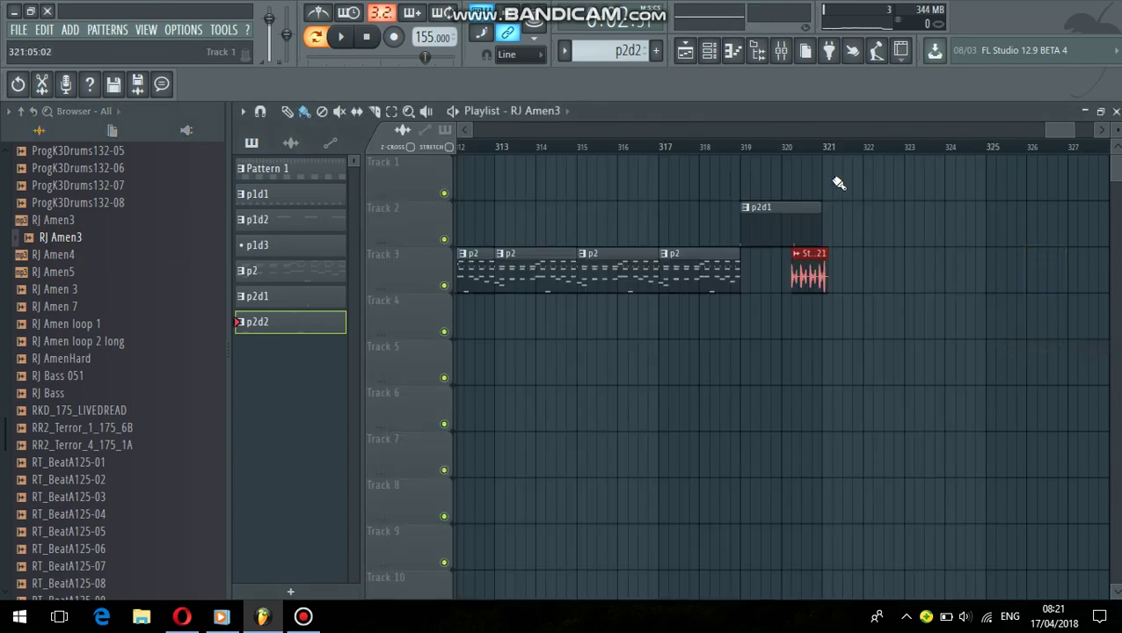